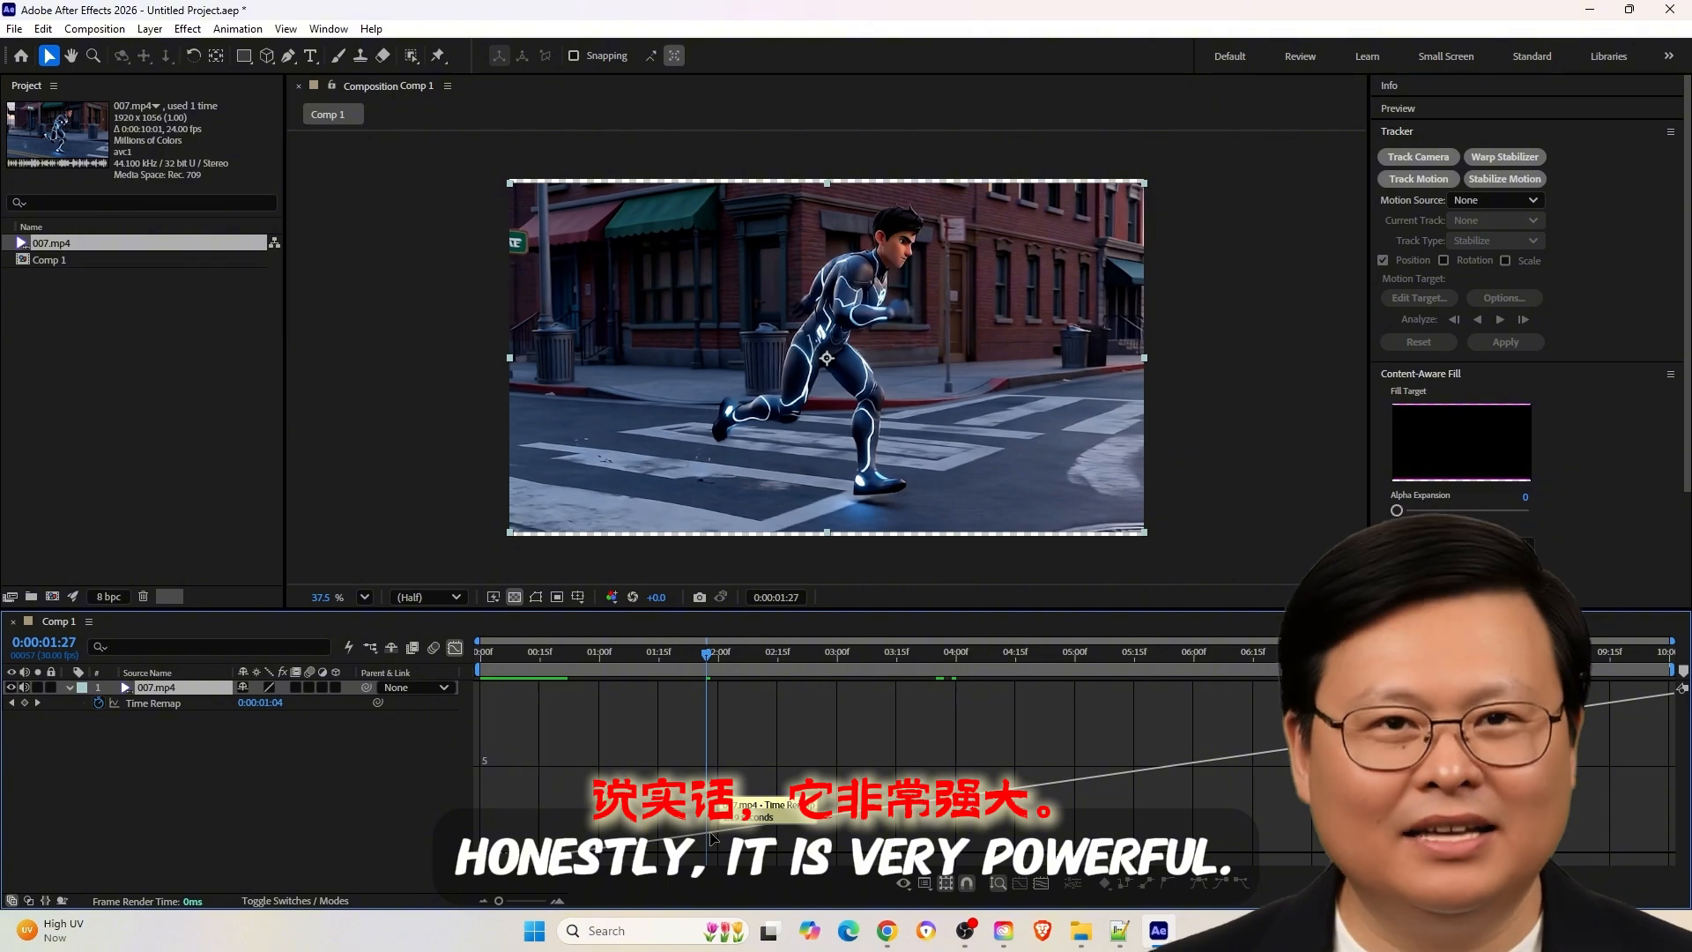
- Raise the early Time Remap keyframe of 007.mp4 in the graph and apply Easy Ease to it
{"action": "left_click_drag", "start_coordinate": [714, 837], "coordinate": [688, 783]}
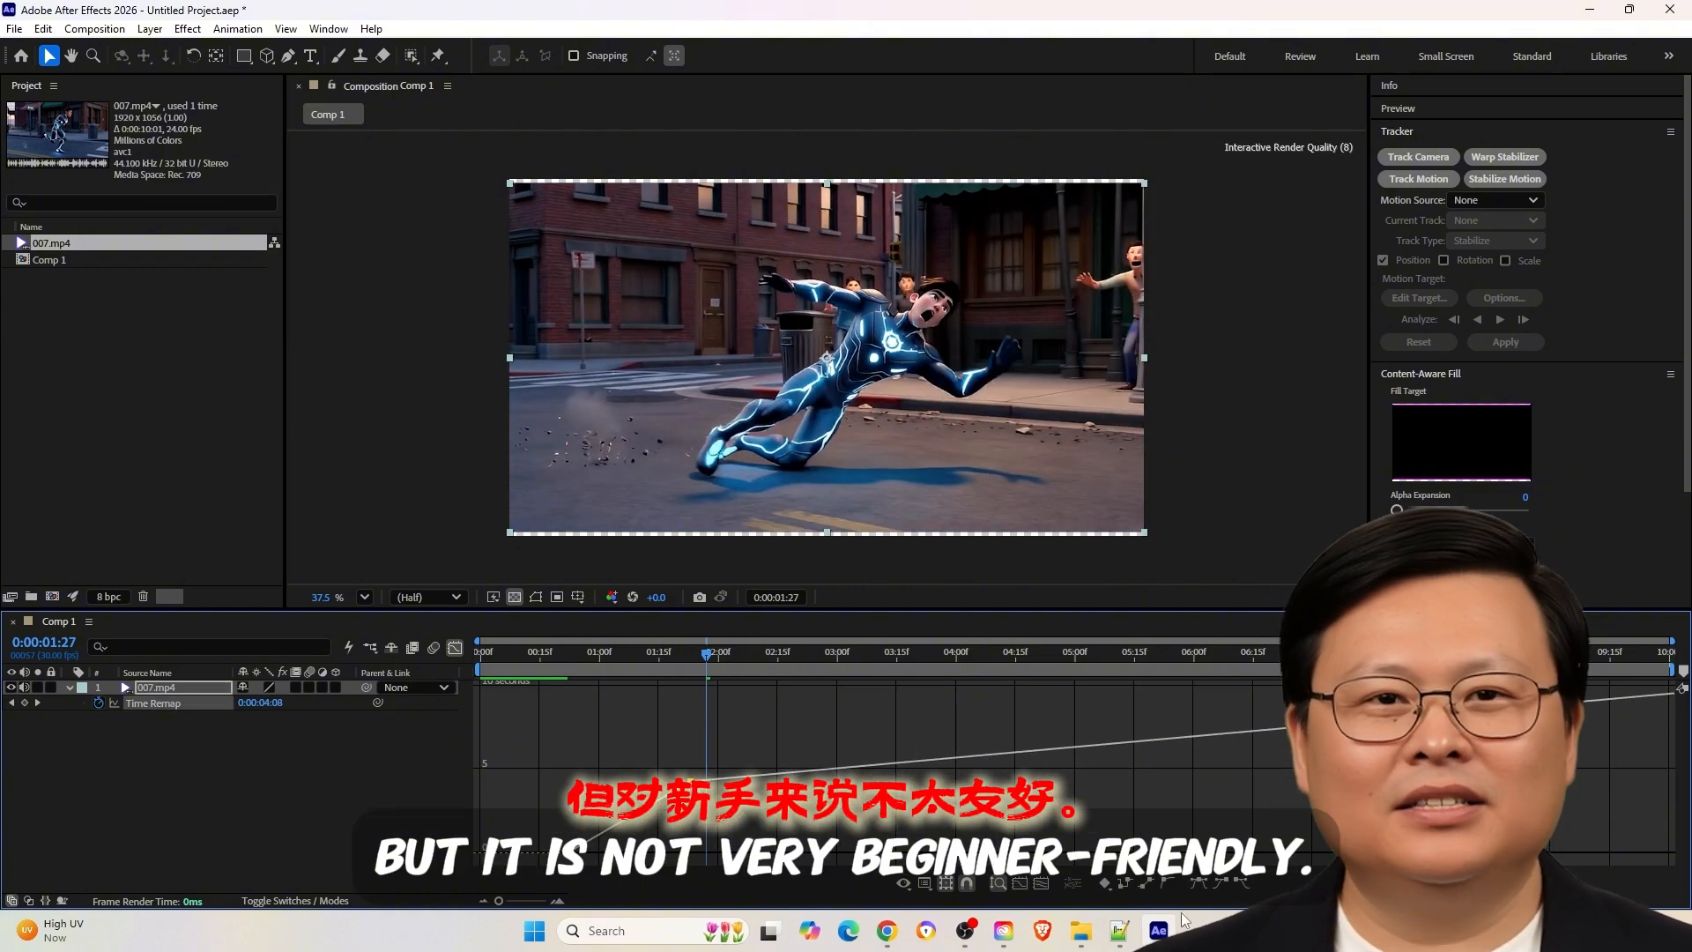
{"action": "key", "text": "F9"}
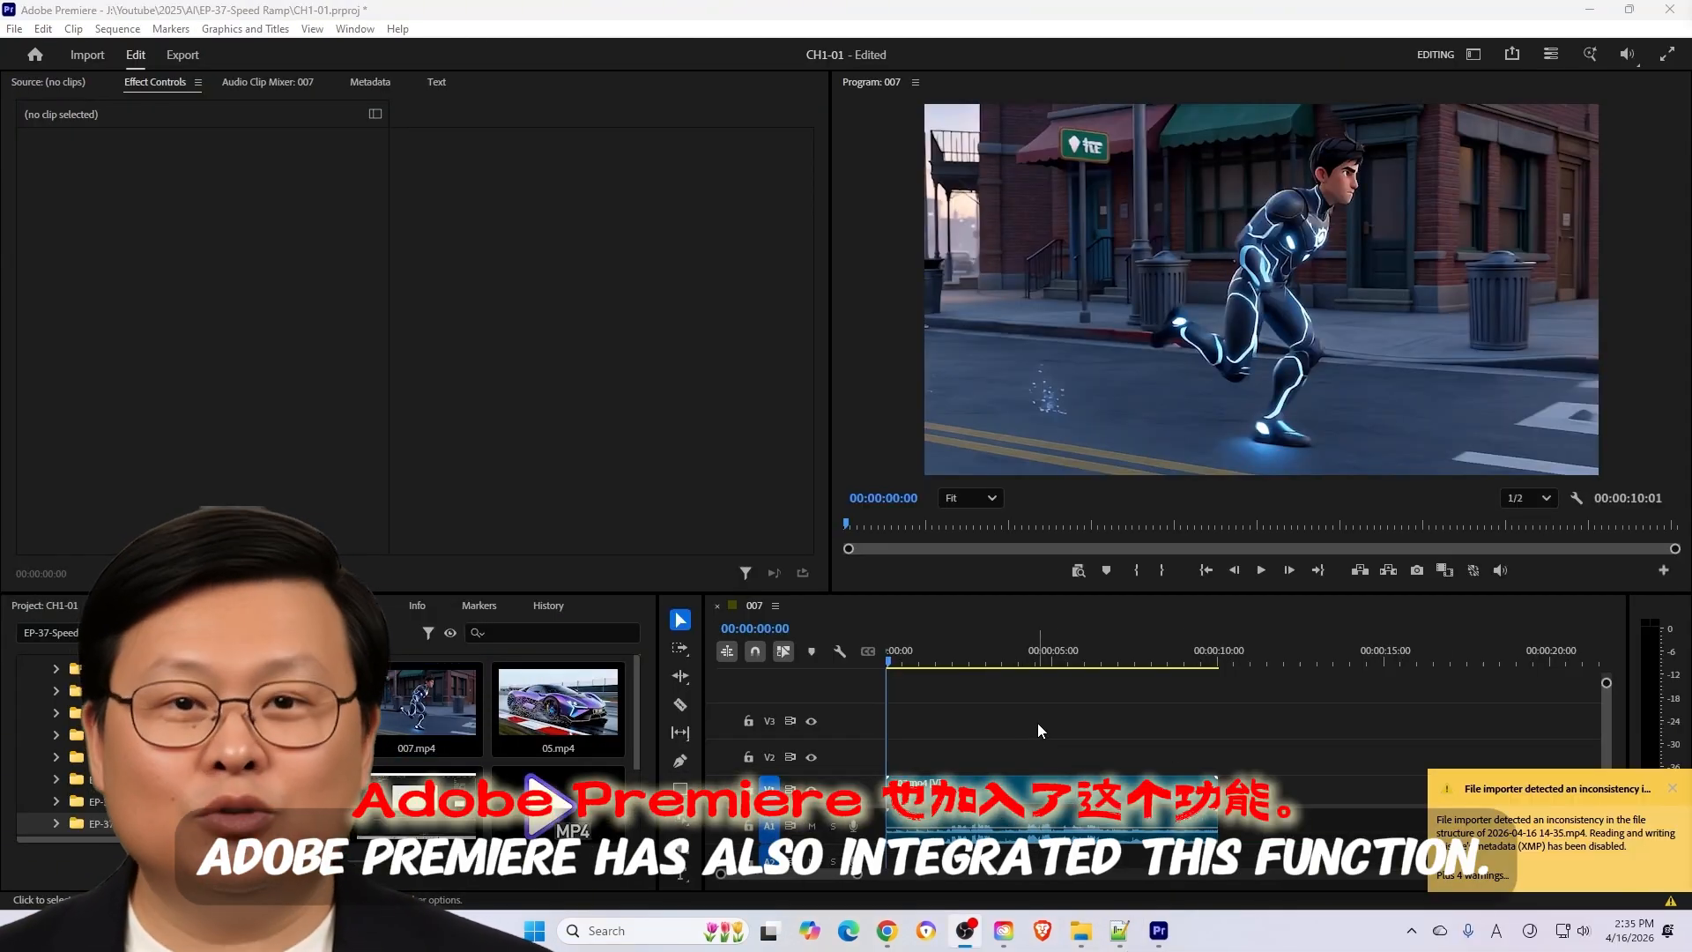
- In Adobe Premiere, dismiss the file importer warning and unlink the audio from the 007.mp4 clip on the timeline
{"action": "left_click", "coordinate": [1038, 724]}
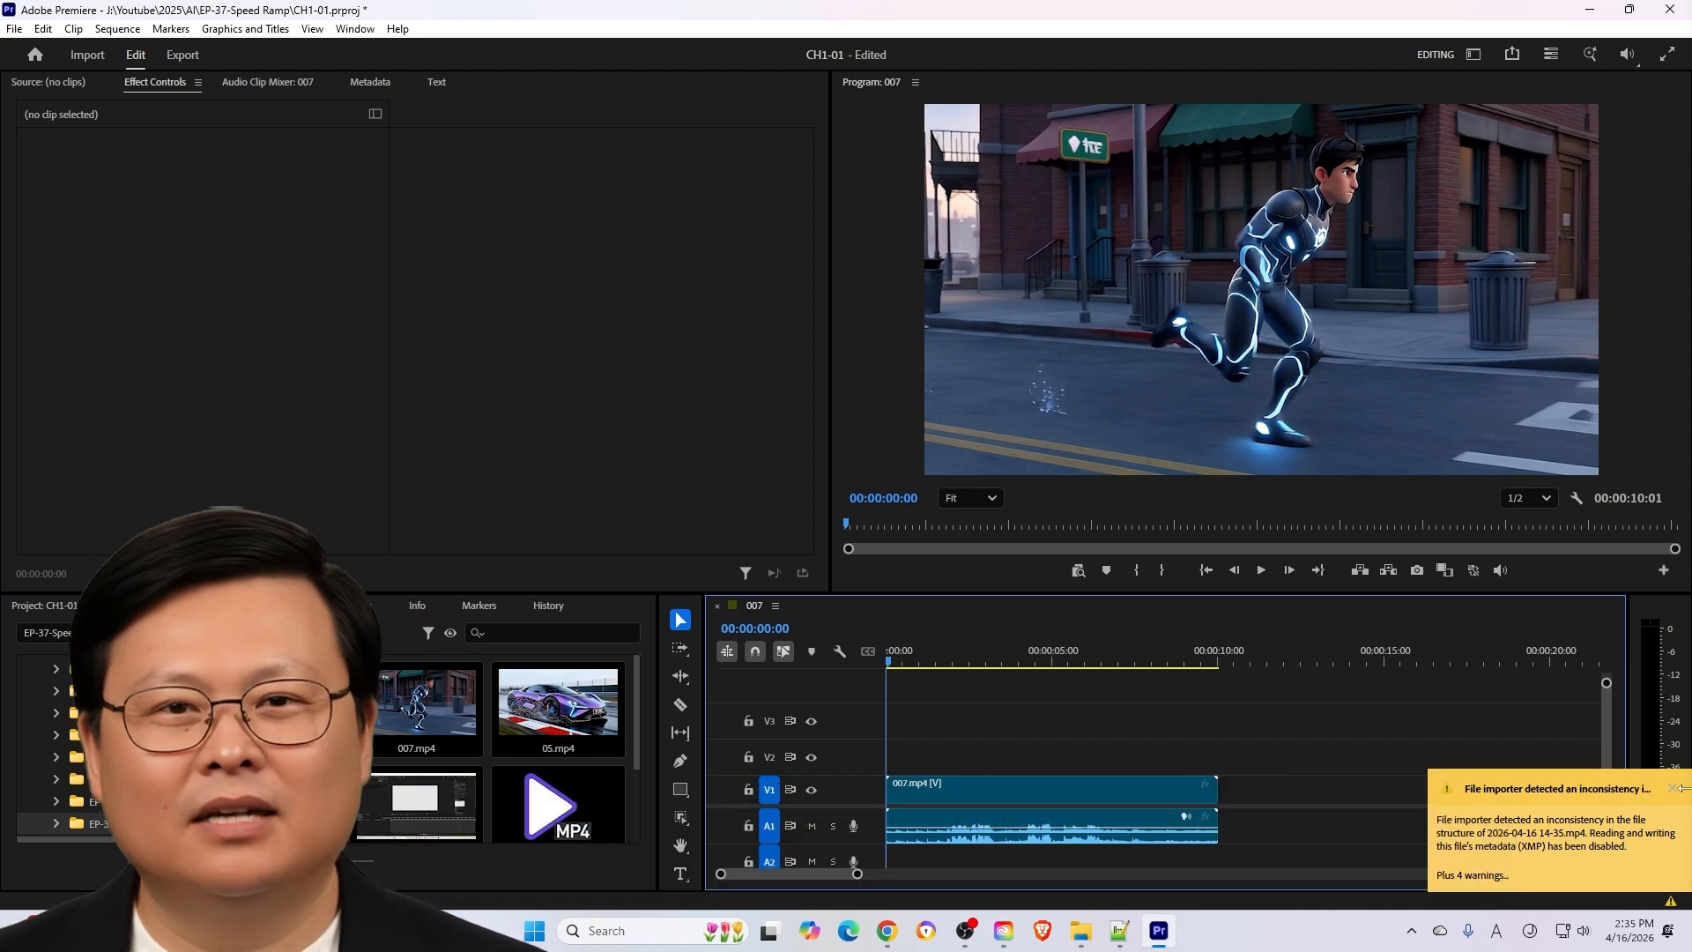
{"action": "left_click", "coordinate": [1673, 791]}
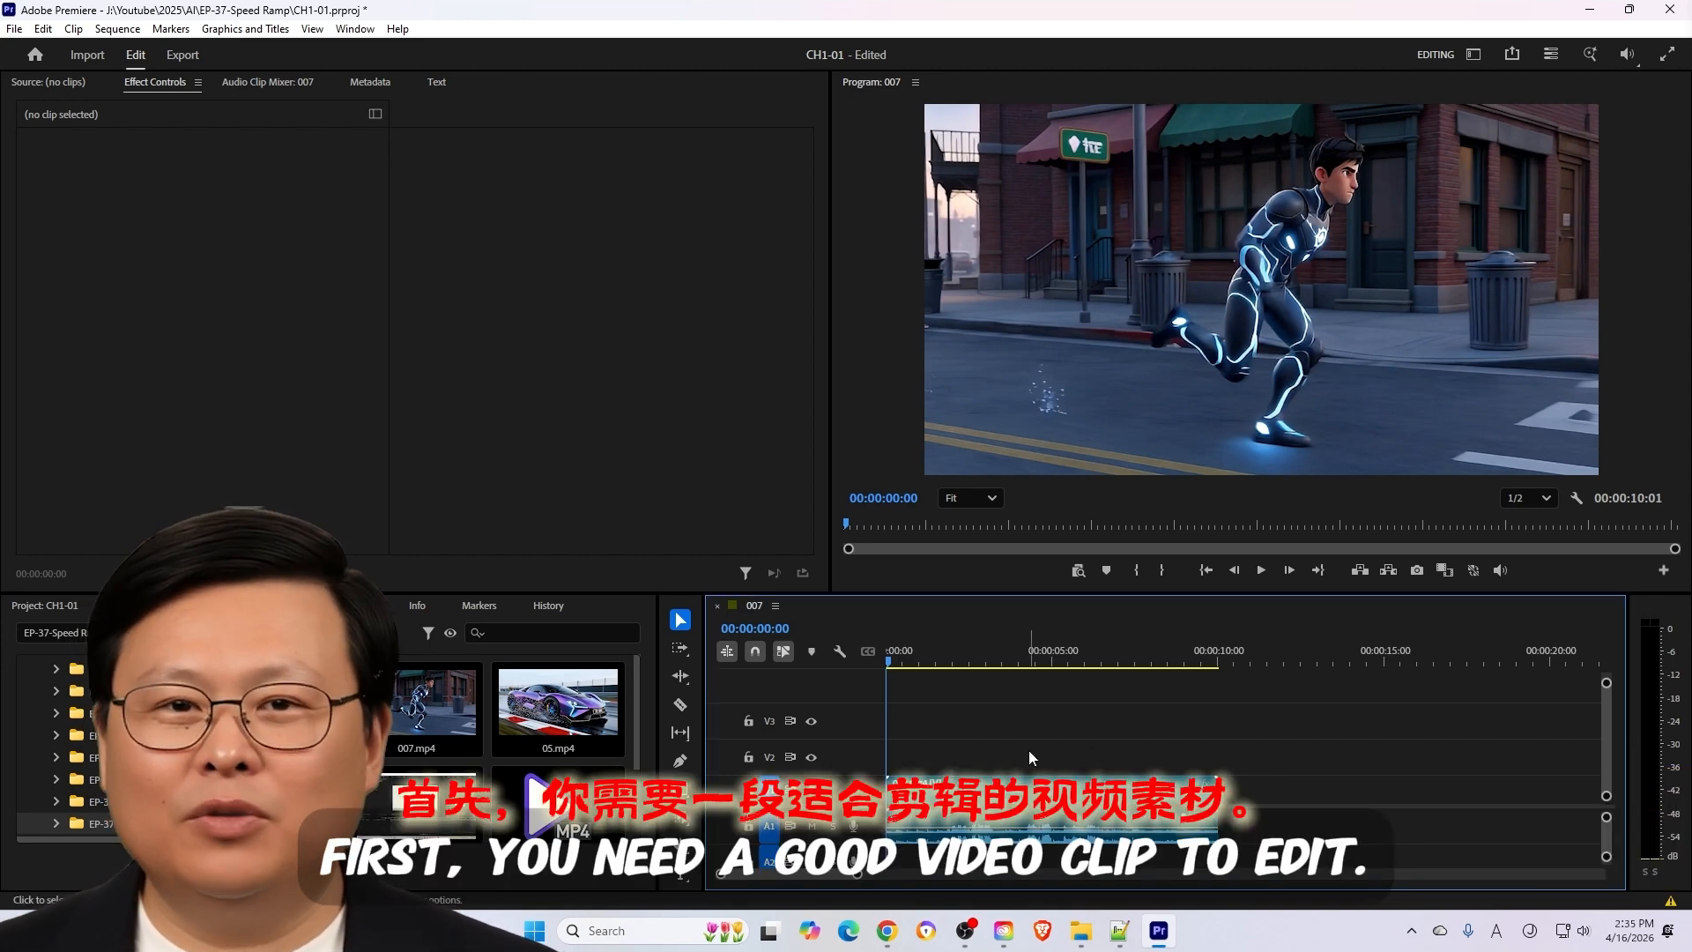
{"action": "left_click", "coordinate": [1040, 832]}
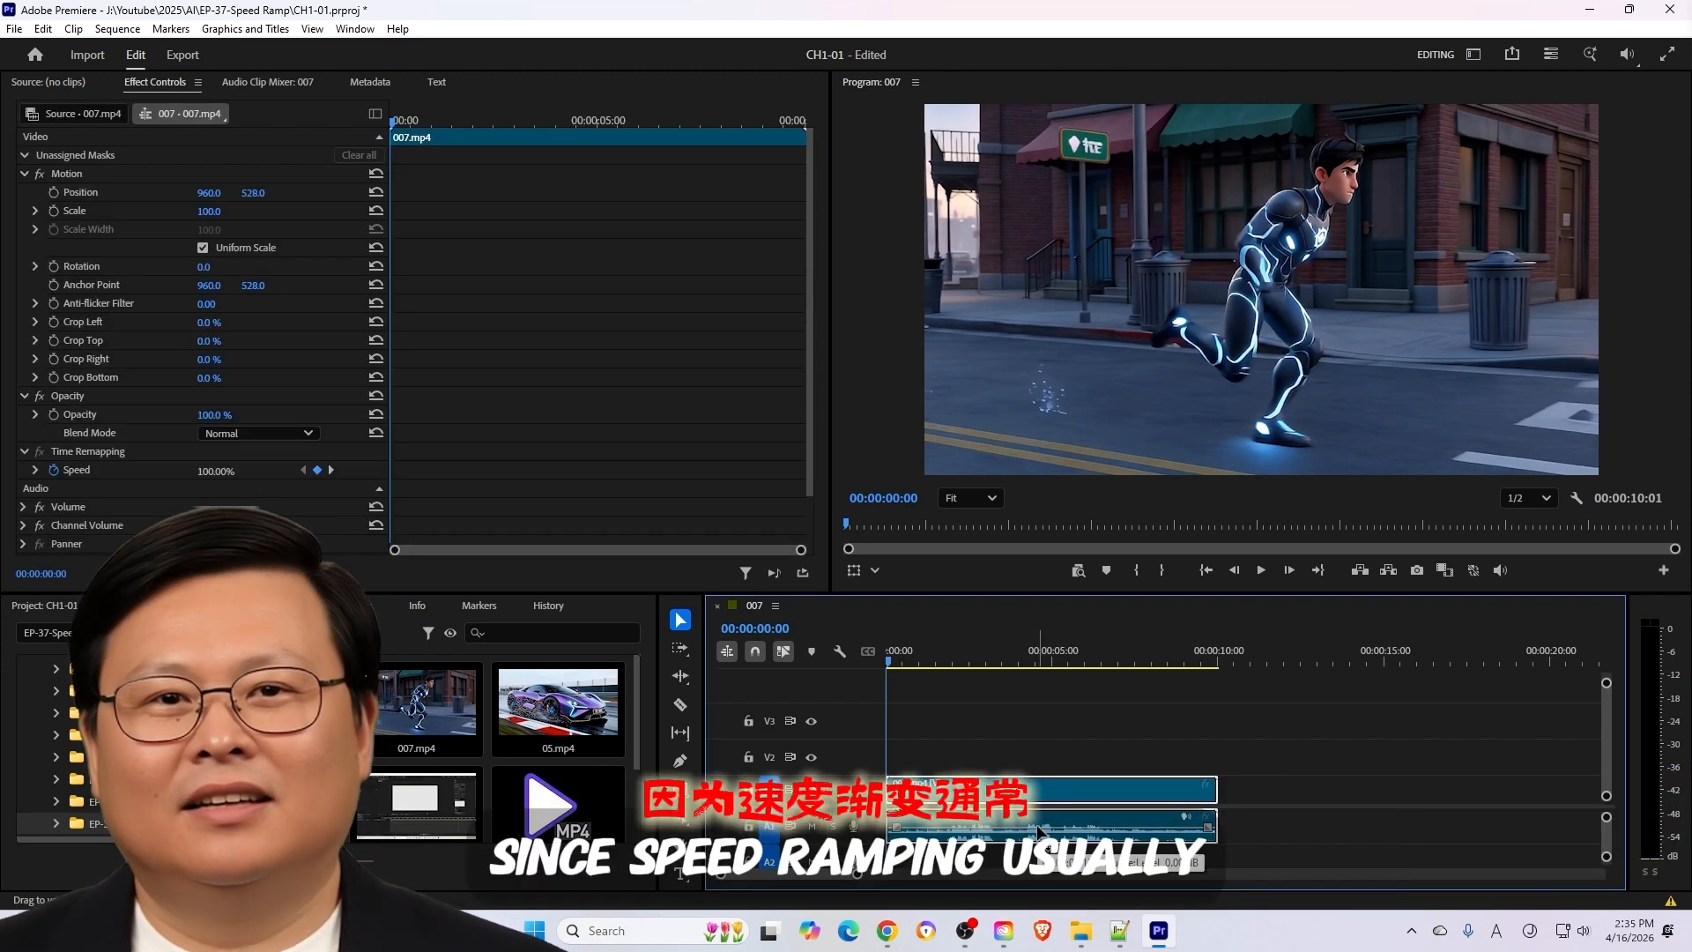
{"action": "right_click", "coordinate": [1039, 833]}
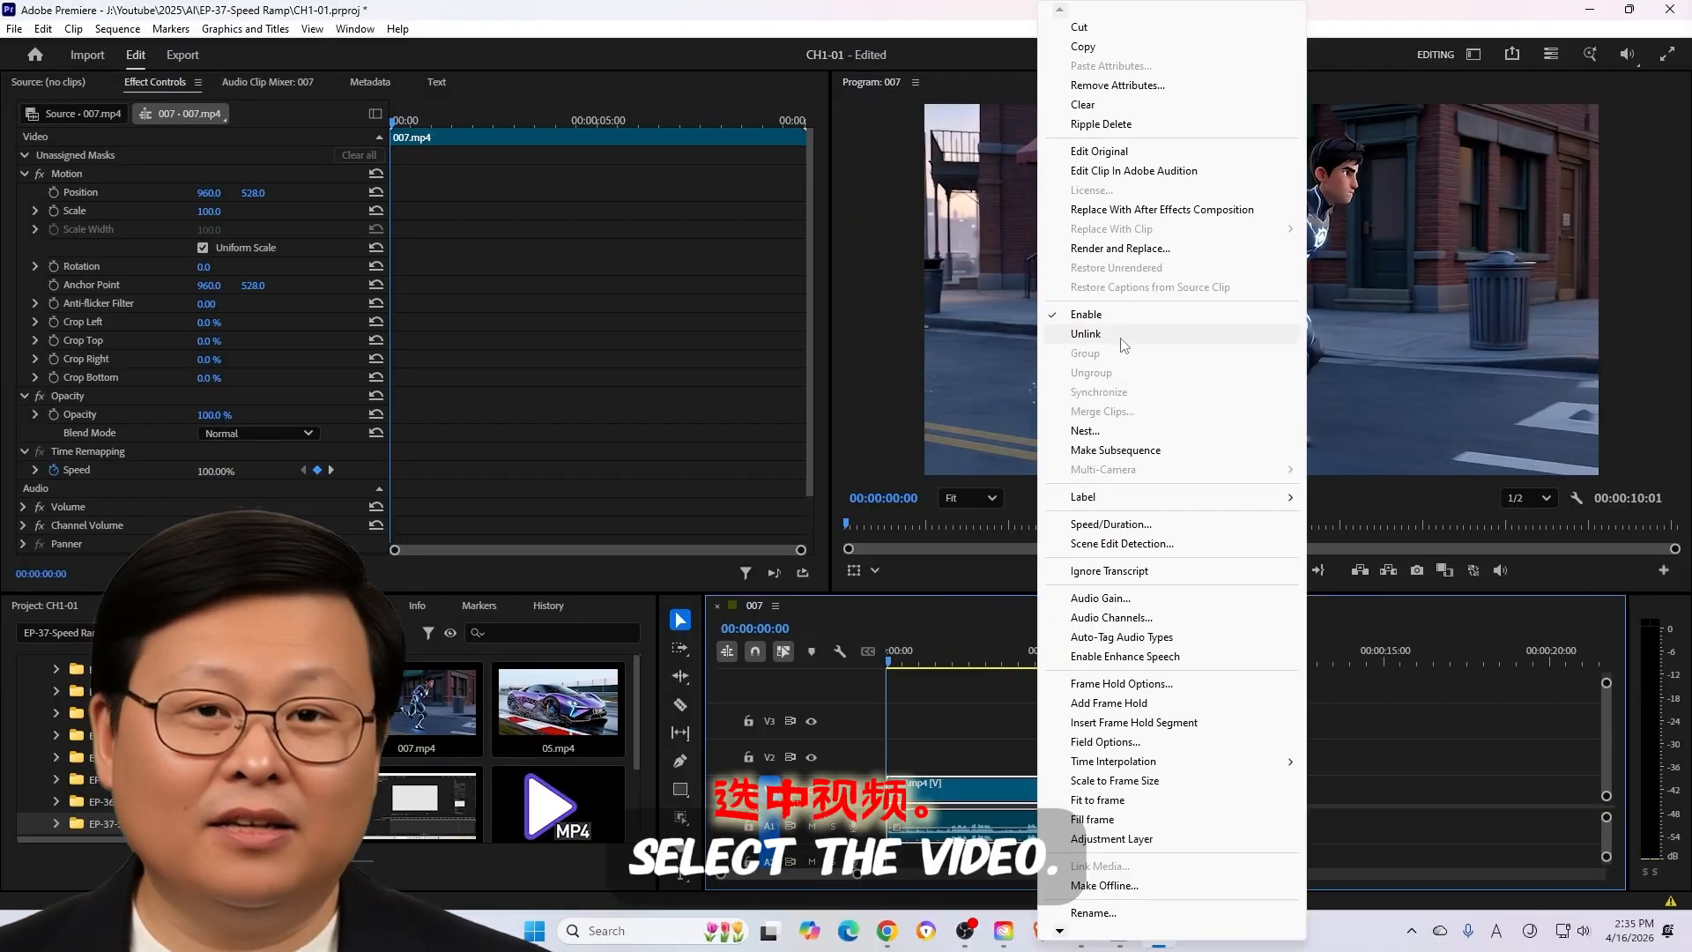
{"action": "left_click", "coordinate": [766, 276]}
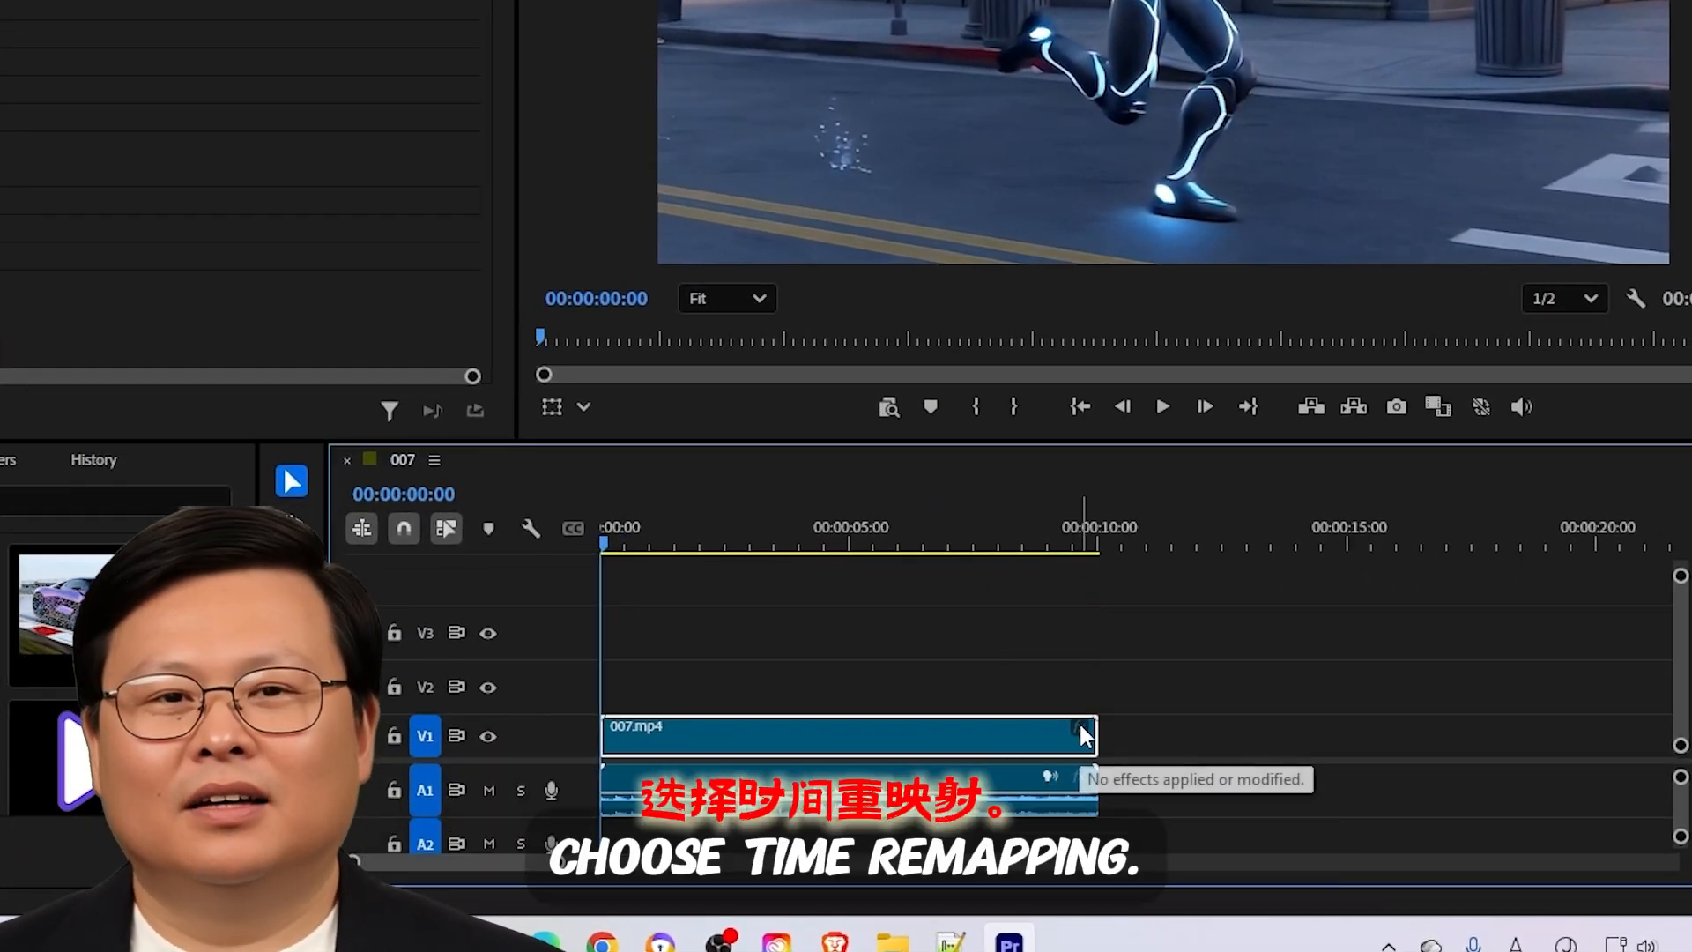
- Show the Time Remapping Speed line on the 007.mp4 video clip and enlarge track V1 for easier editing
{"action": "right_click", "coordinate": [1084, 734]}
{"action": "mouse_move", "coordinate": [1227, 819]}
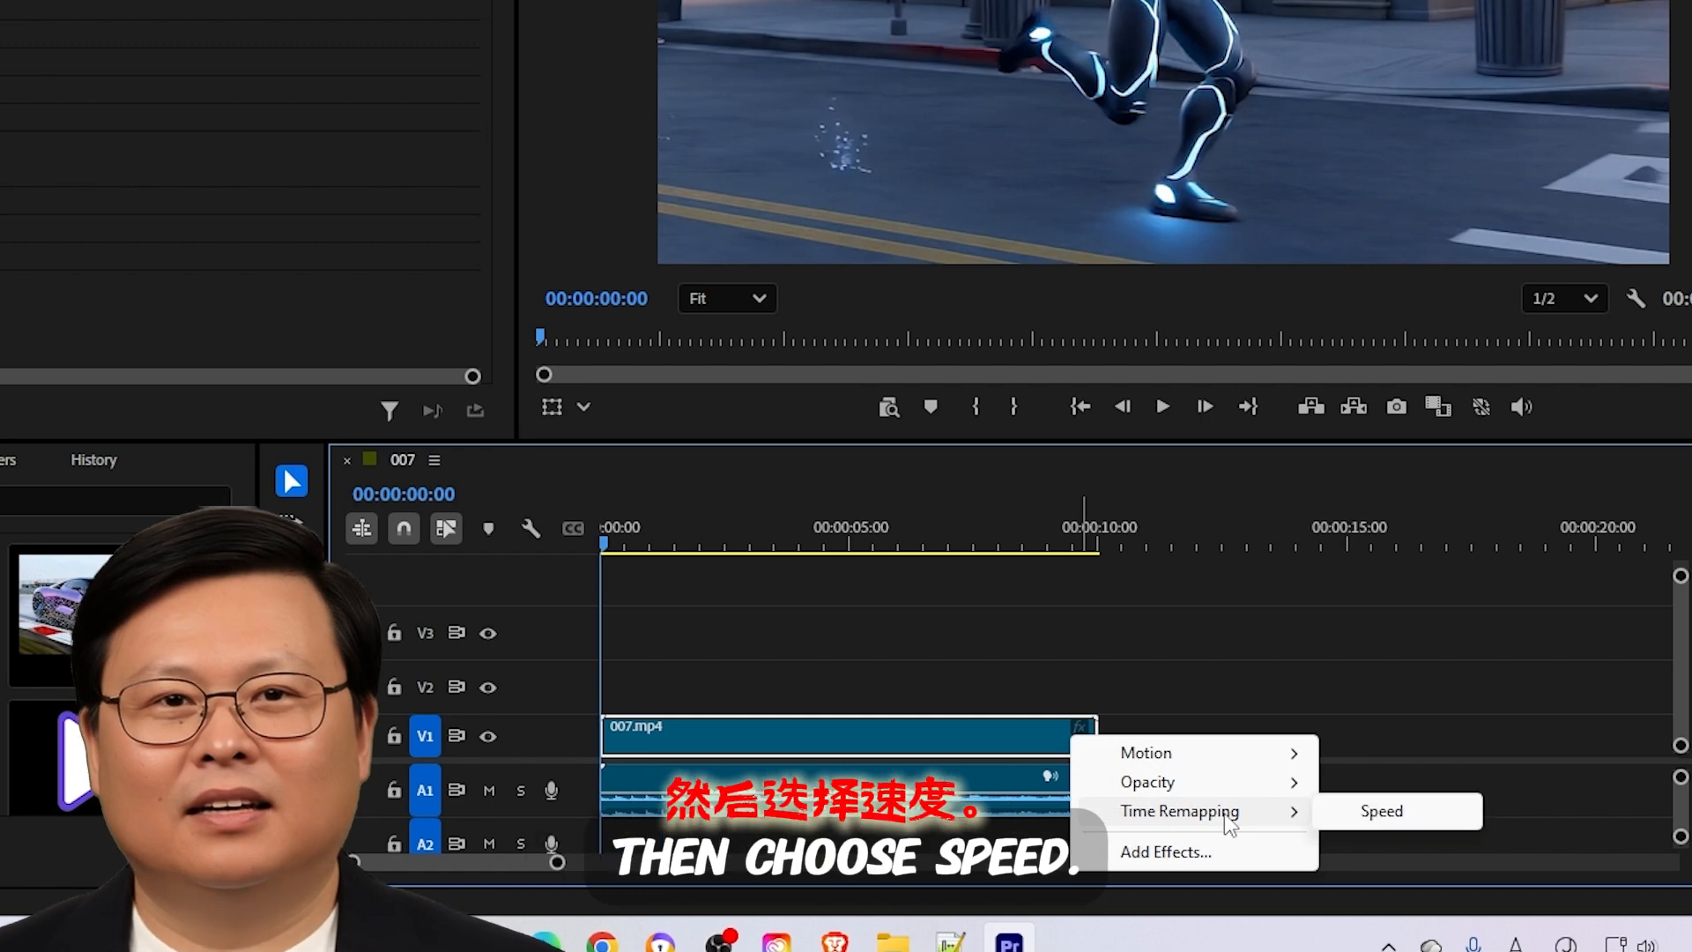
{"action": "left_click", "coordinate": [1381, 811]}
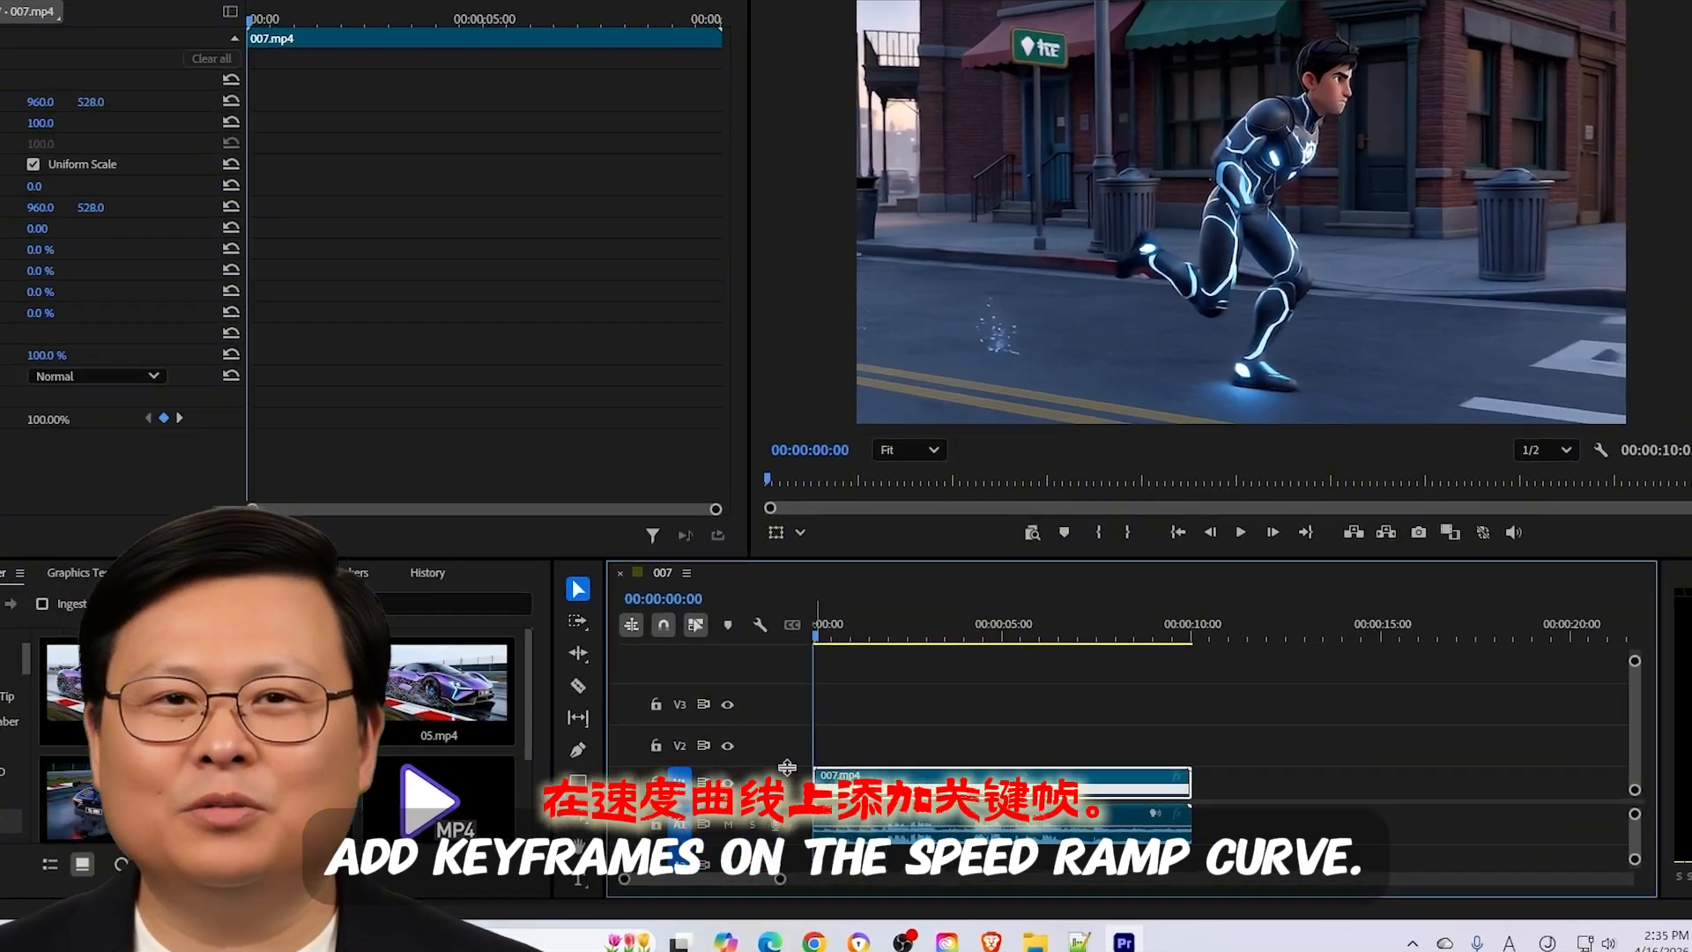
{"action": "left_click_drag", "start_coordinate": [864, 775], "coordinate": [864, 727]}
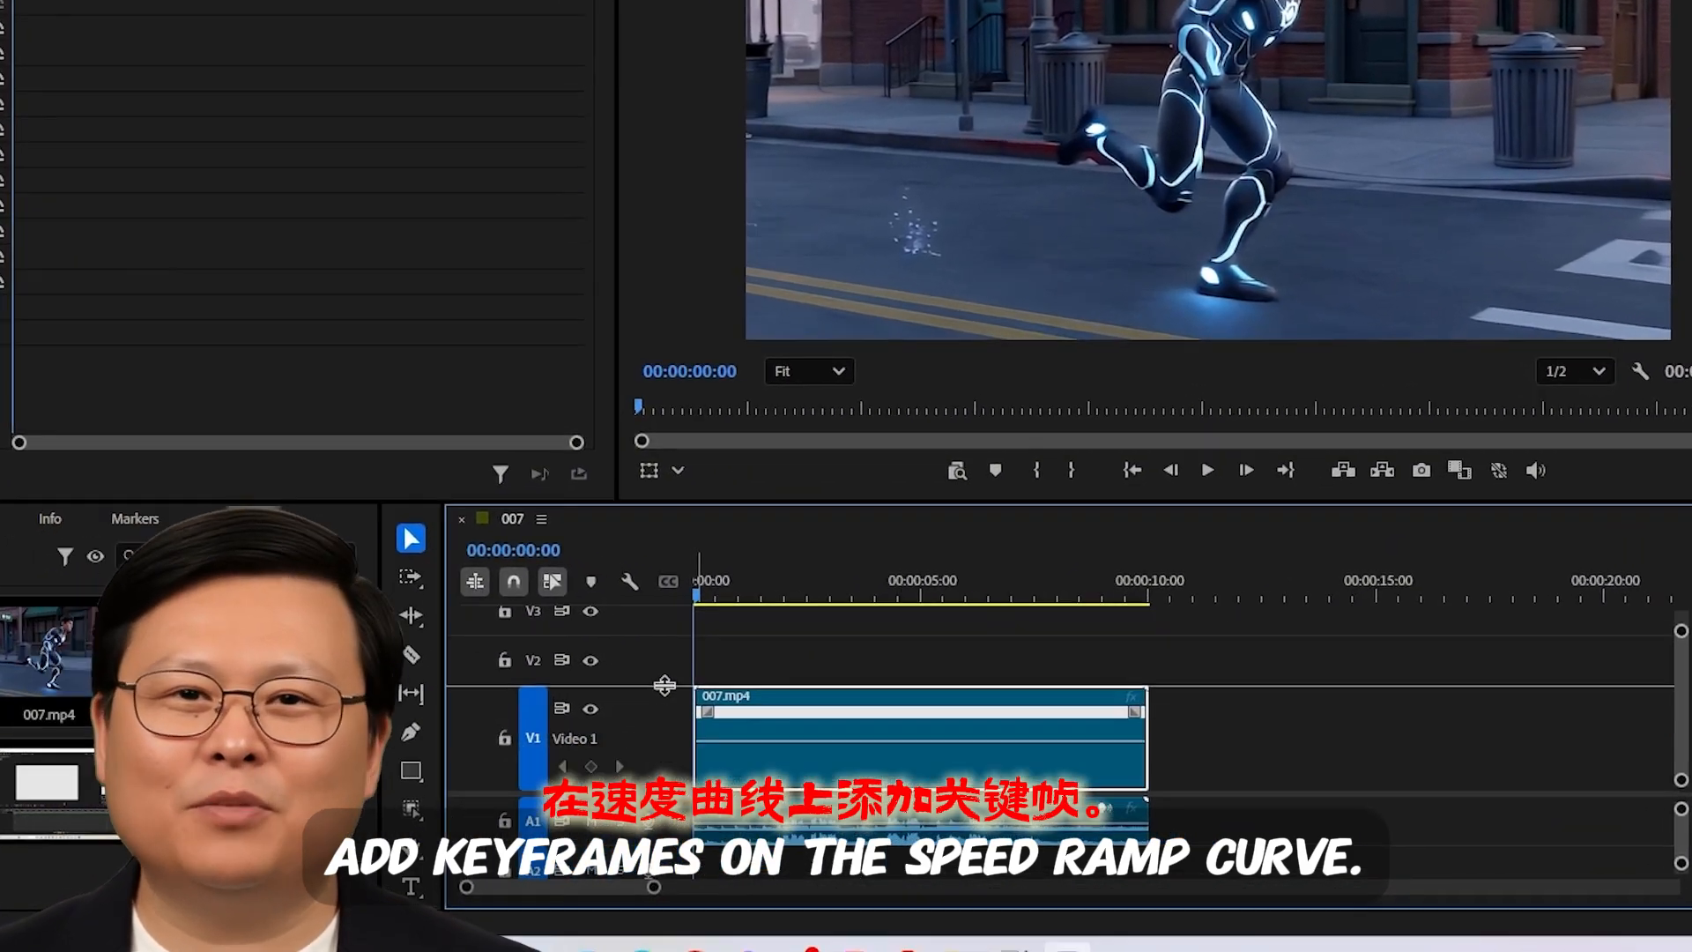
{"action": "left_click_drag", "start_coordinate": [665, 685], "coordinate": [666, 630]}
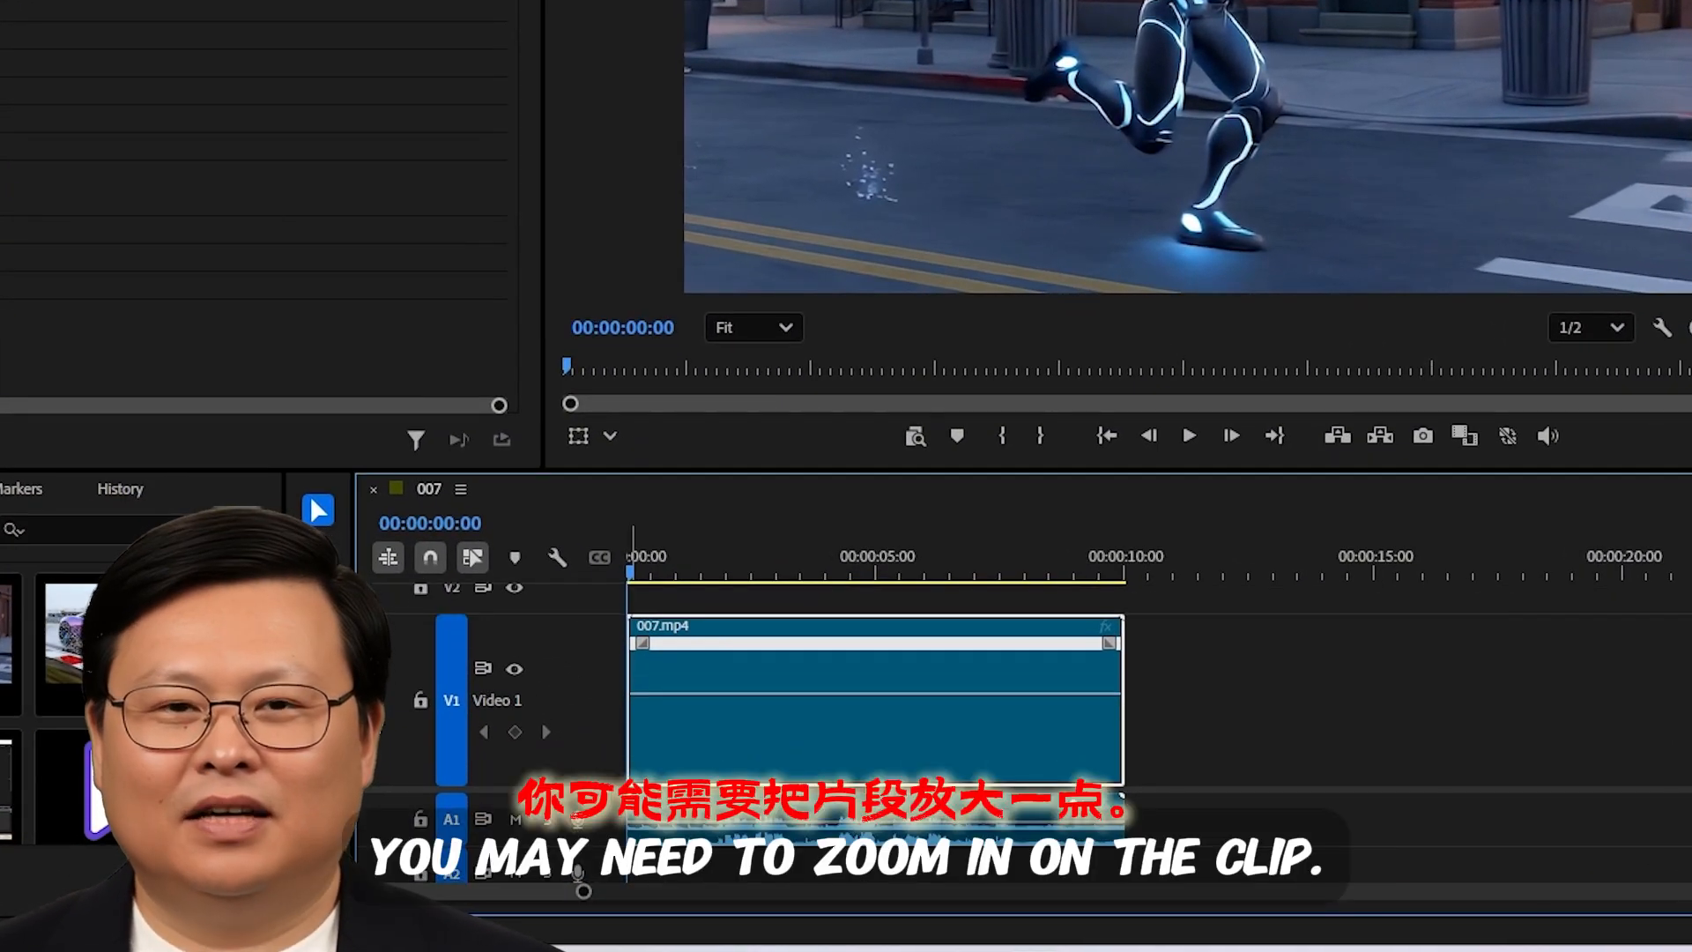
- Add a speed keyframe with the Pen tool at about one second on the 007.mp4 speed line
{"action": "key", "text": "p"}
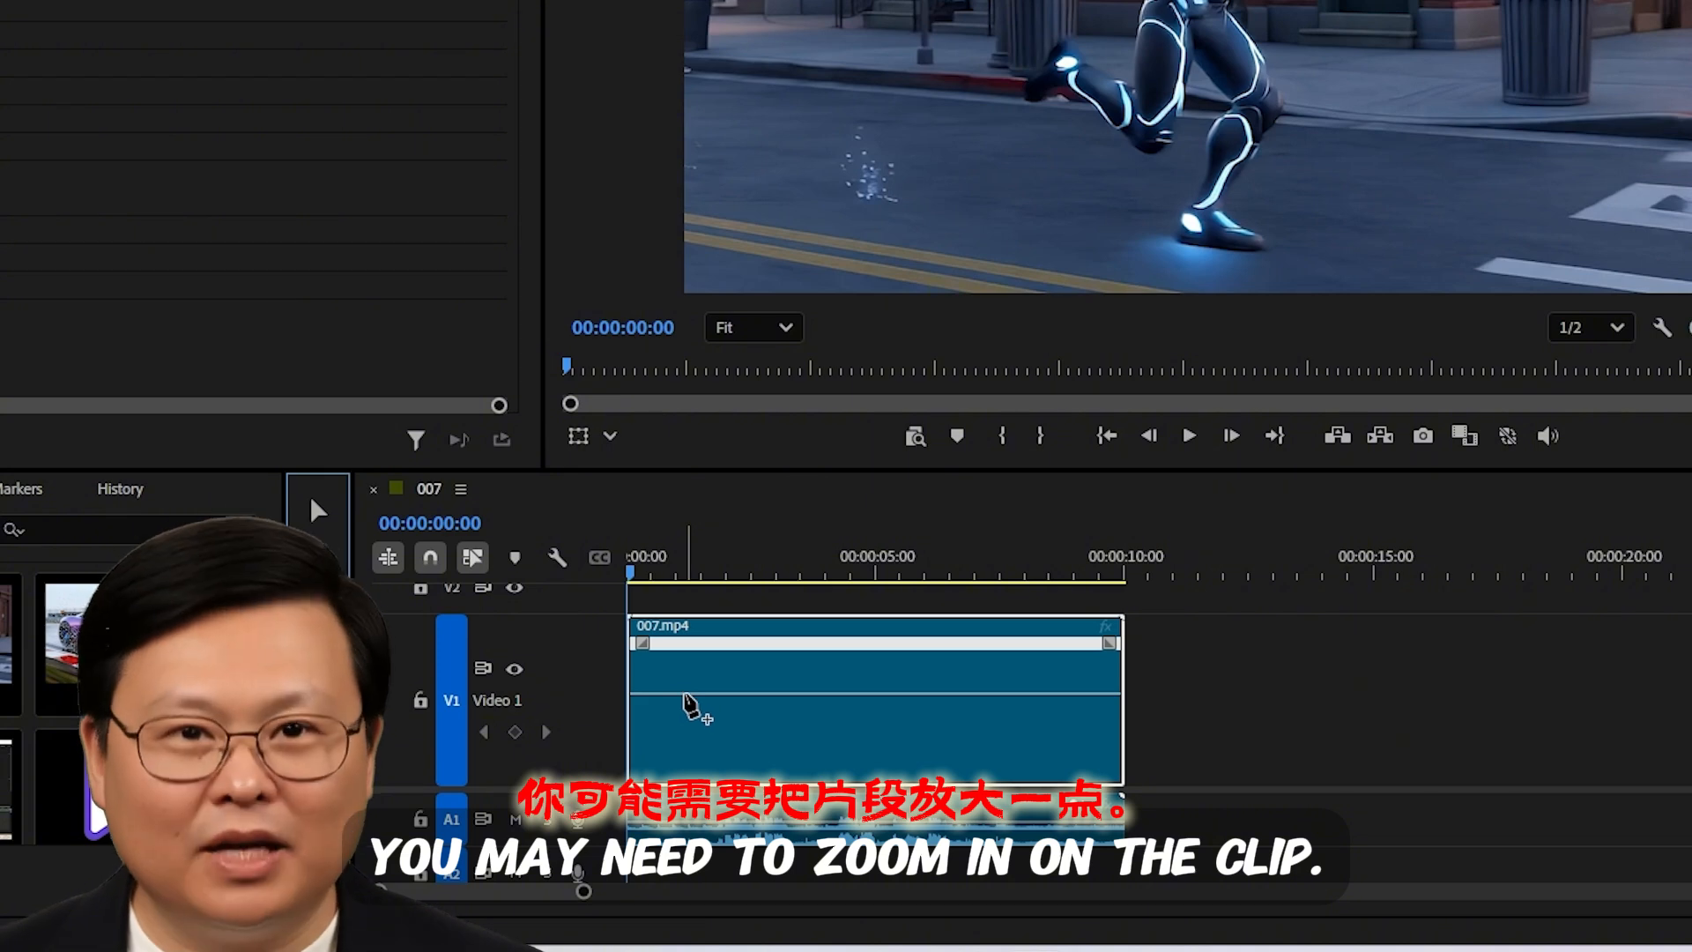
{"action": "left_click", "coordinate": [683, 694]}
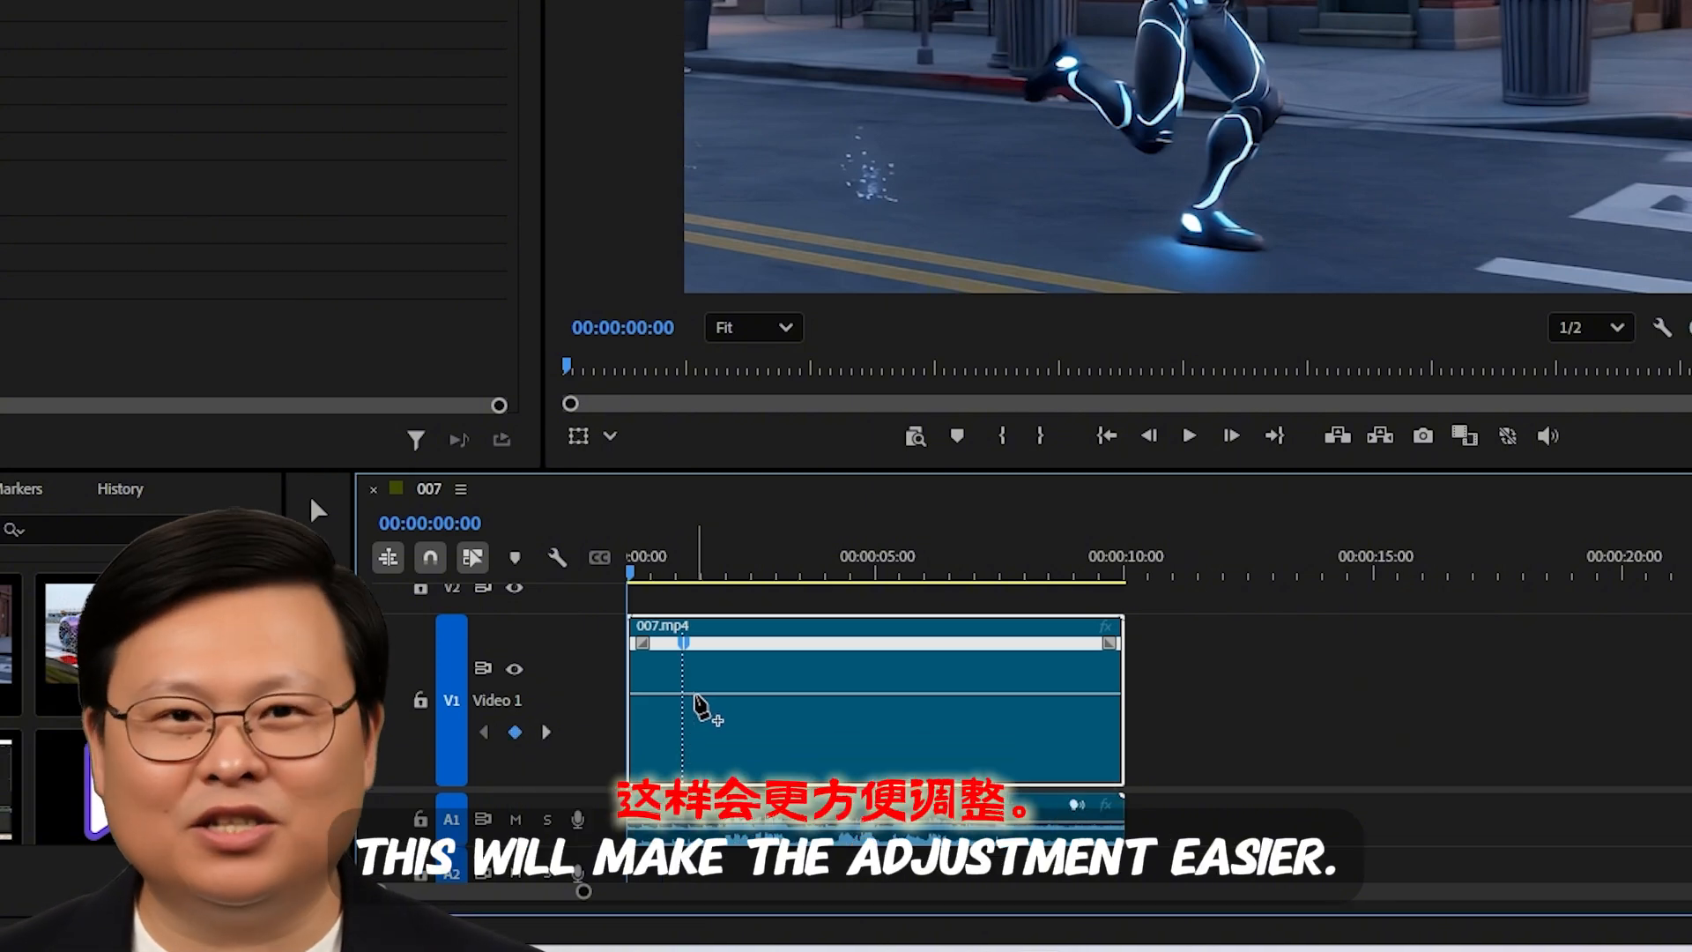
{"action": "left_click", "coordinate": [318, 509]}
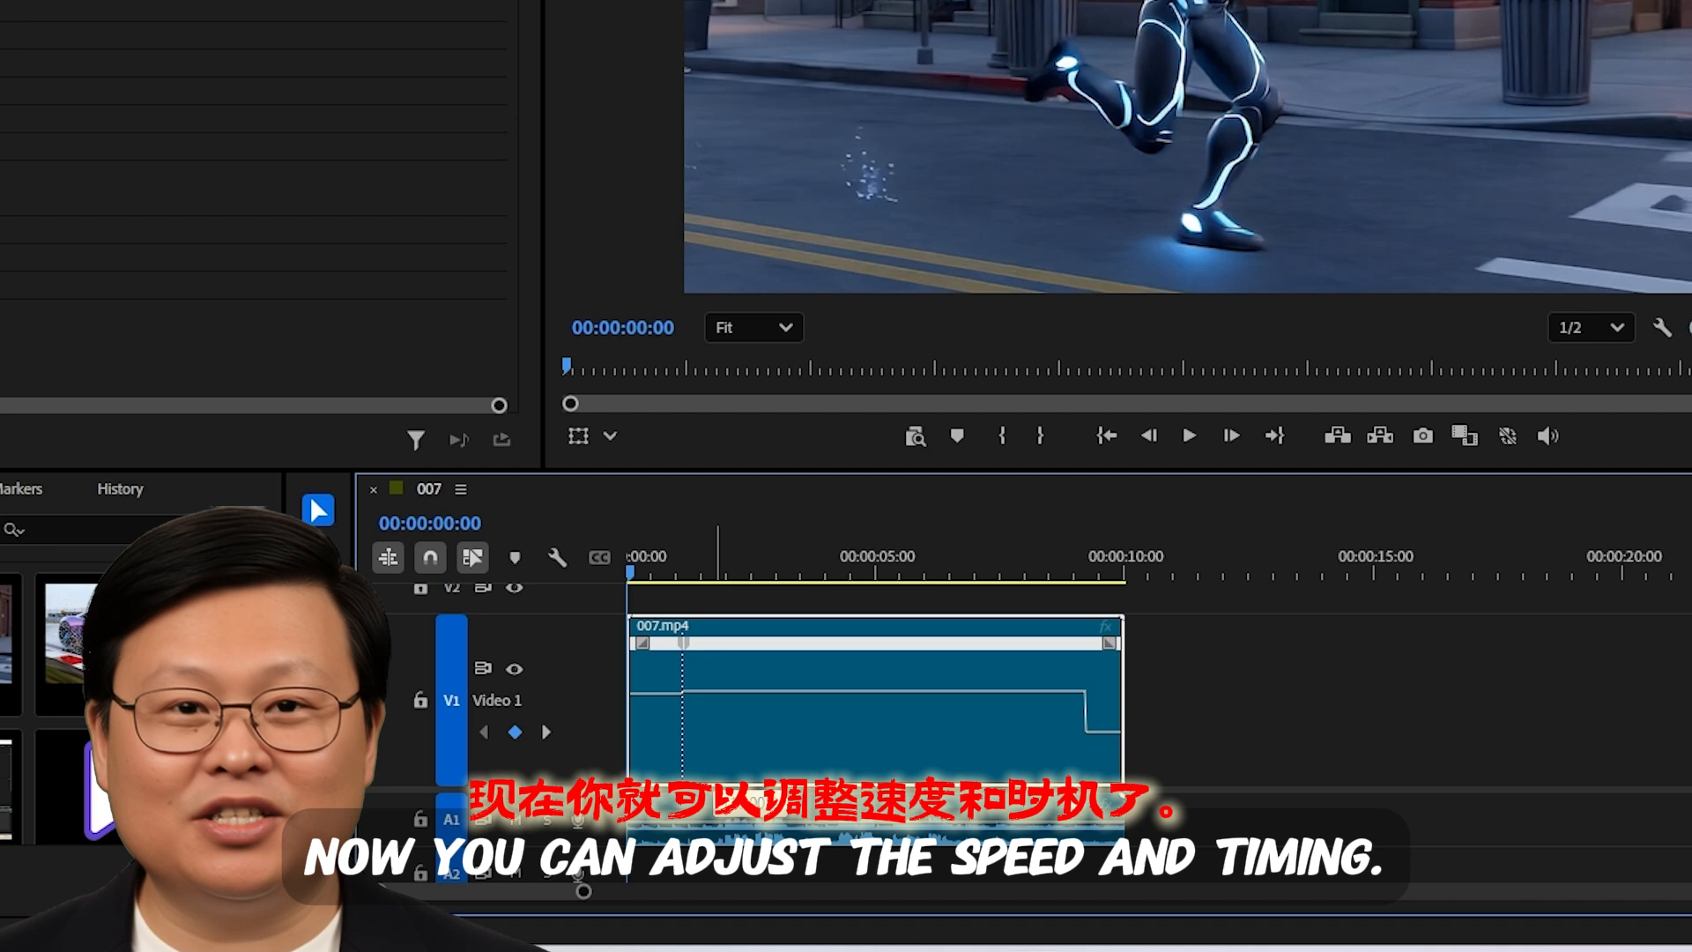
- Speed up the section after the keyframe and split the keyframe into a wider, gradual speed ramp
{"action": "left_click_drag", "start_coordinate": [717, 692], "coordinate": [675, 695]}
{"action": "left_click", "coordinate": [687, 646]}
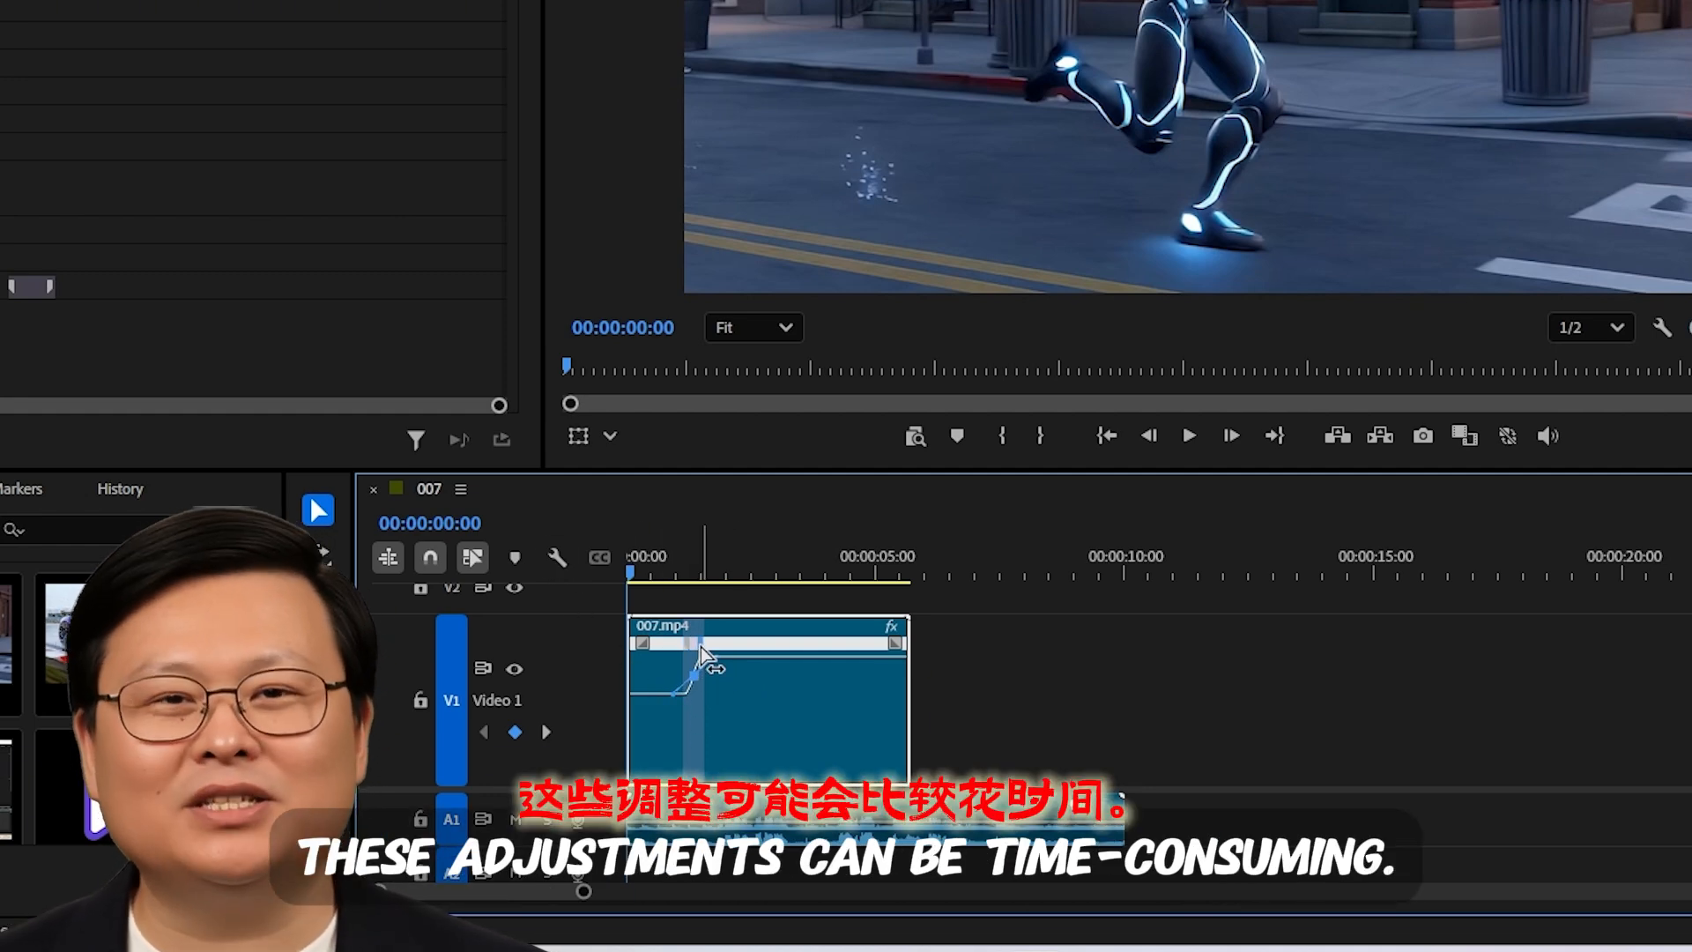
{"action": "left_click_drag", "start_coordinate": [701, 647], "coordinate": [718, 648]}
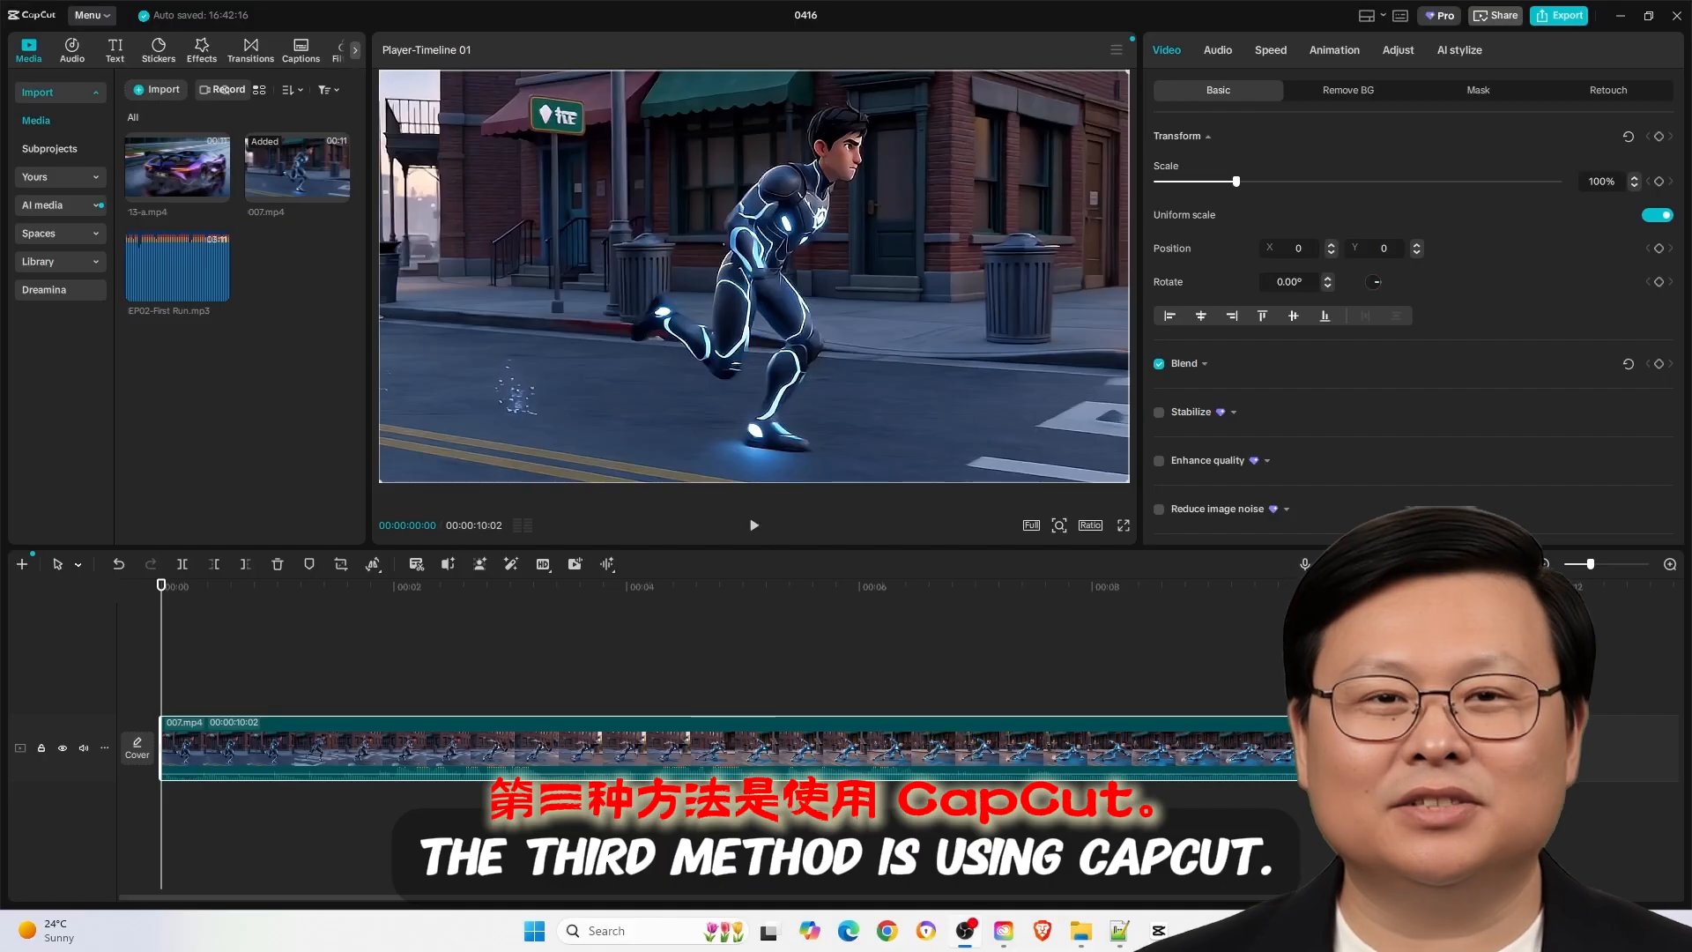
- In CapCut, select the 007.mp4 clip, try a standard speed of 1.20x, and return it to 1.00x
{"action": "left_click", "coordinate": [320, 677]}
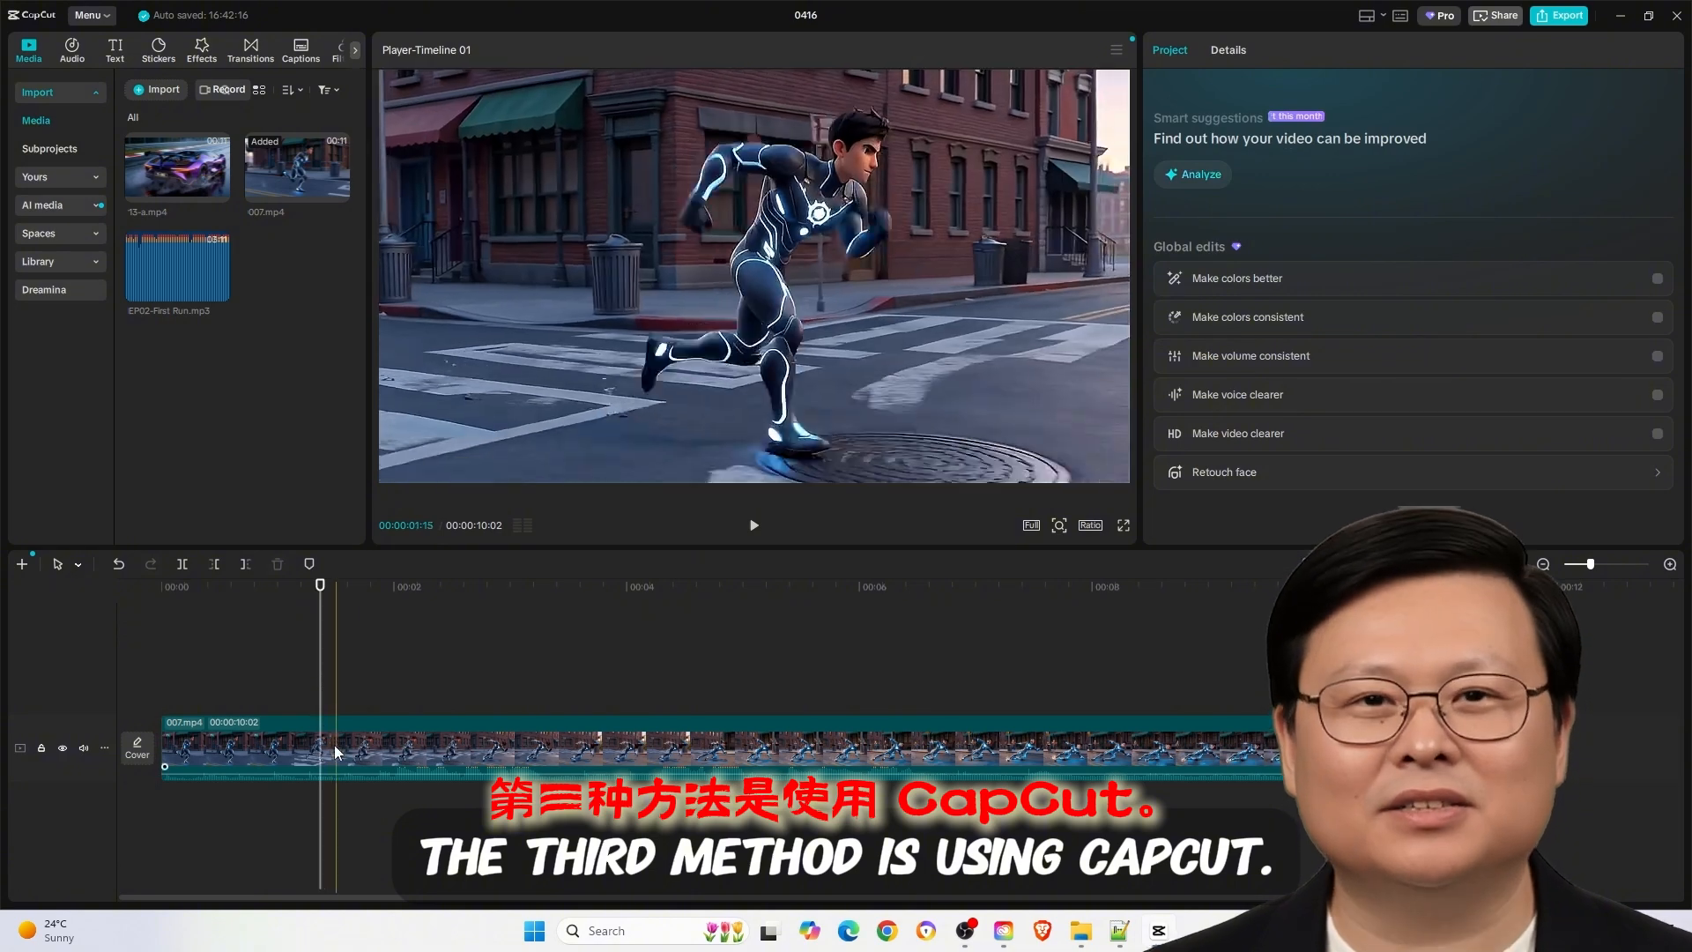
{"action": "left_click", "coordinate": [353, 733]}
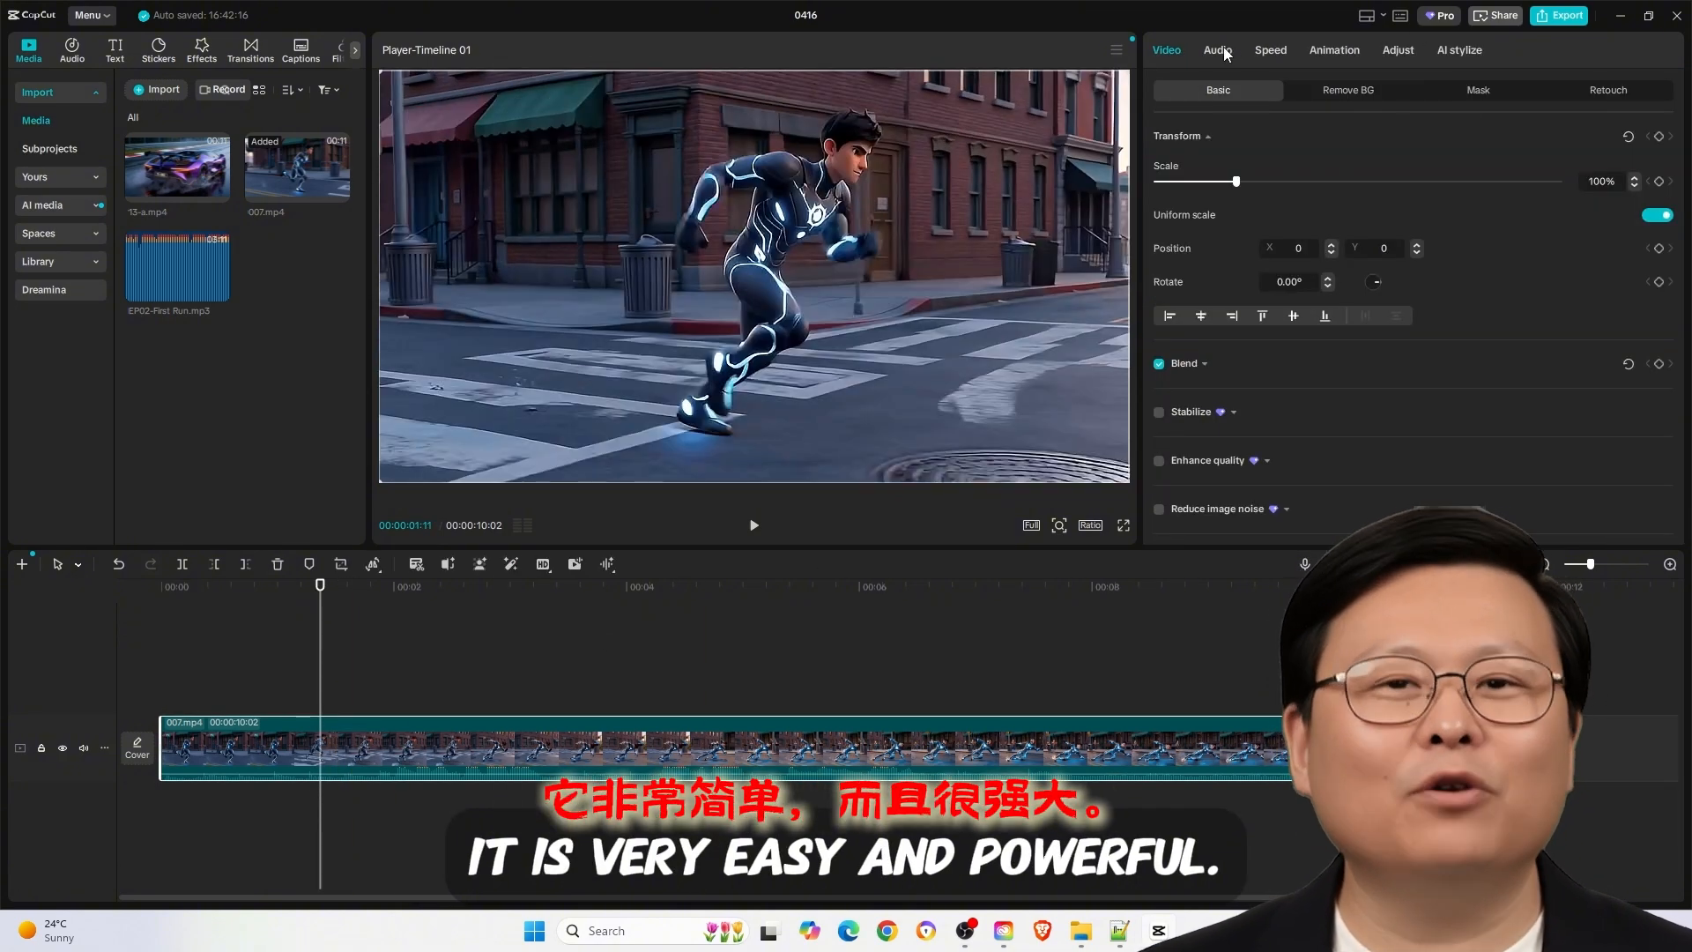
{"action": "left_click", "coordinate": [1268, 50]}
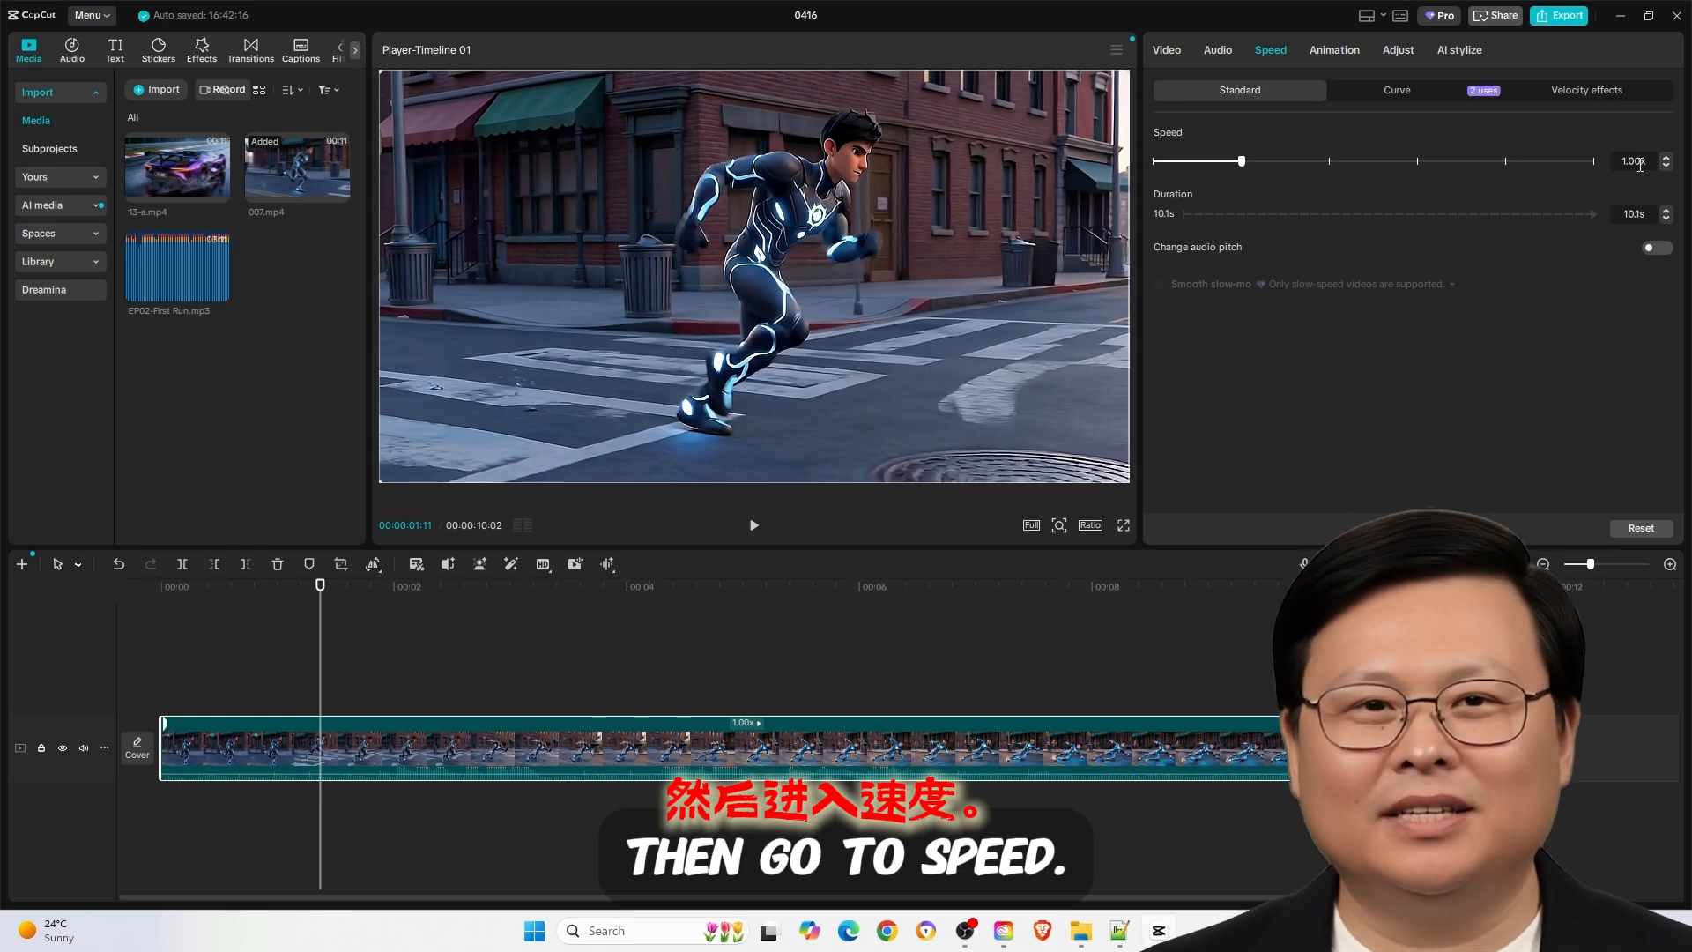
{"action": "left_click", "coordinate": [1666, 157]}
{"action": "left_click", "coordinate": [1667, 156]}
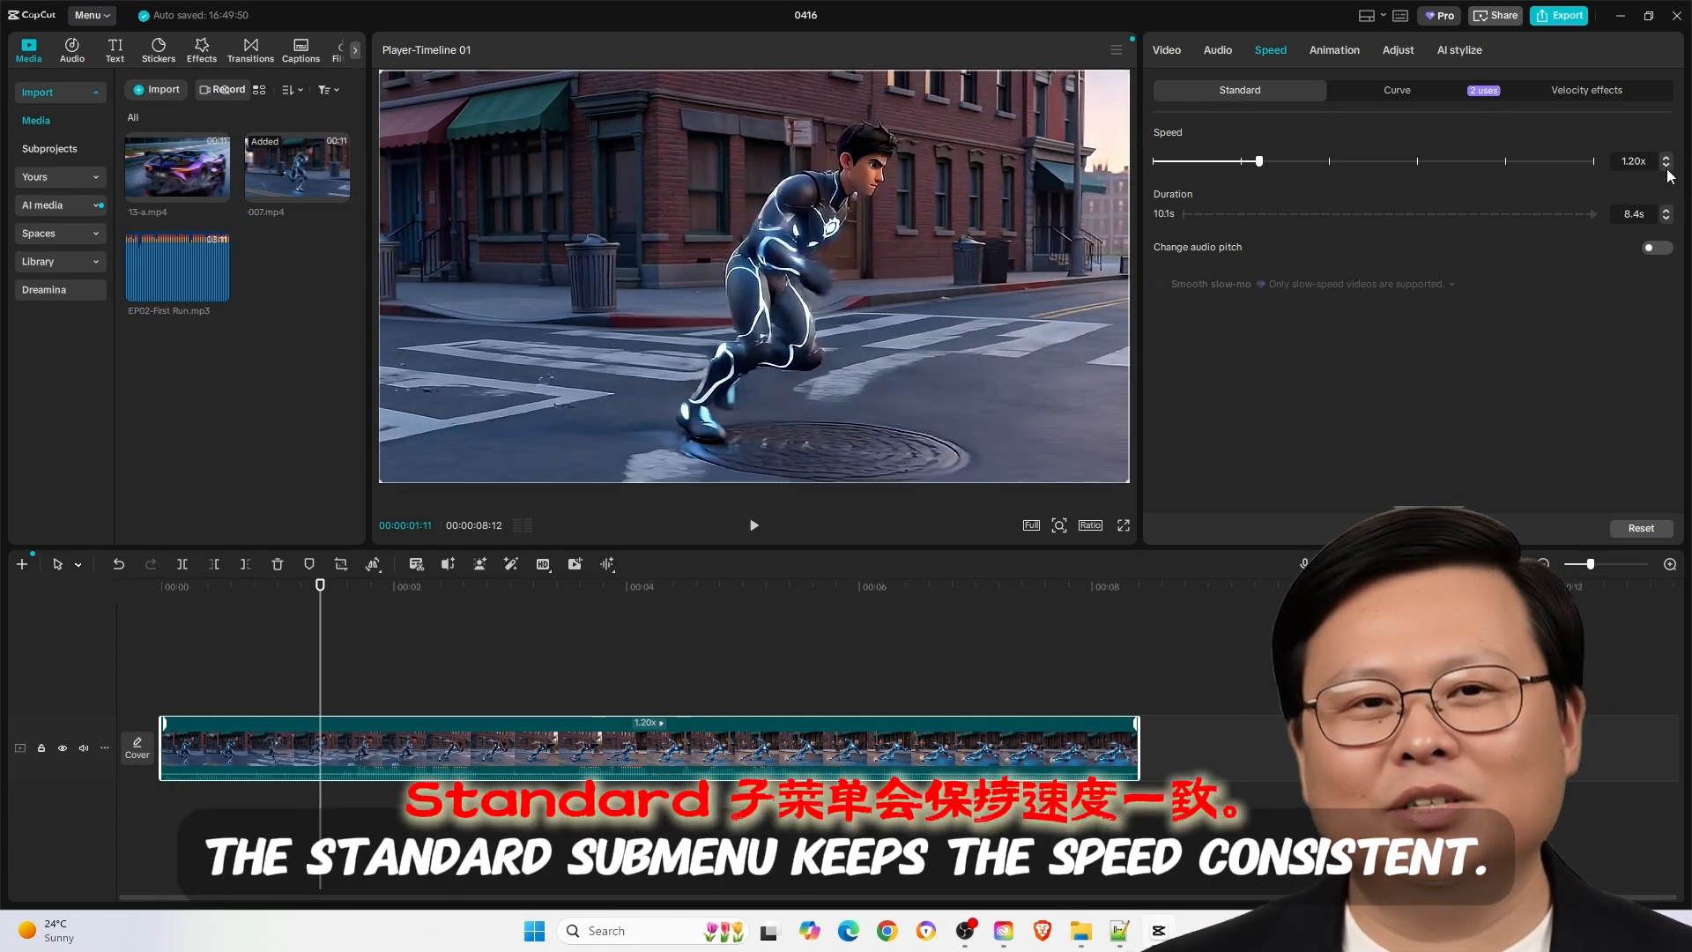
{"action": "left_click", "coordinate": [1666, 166]}
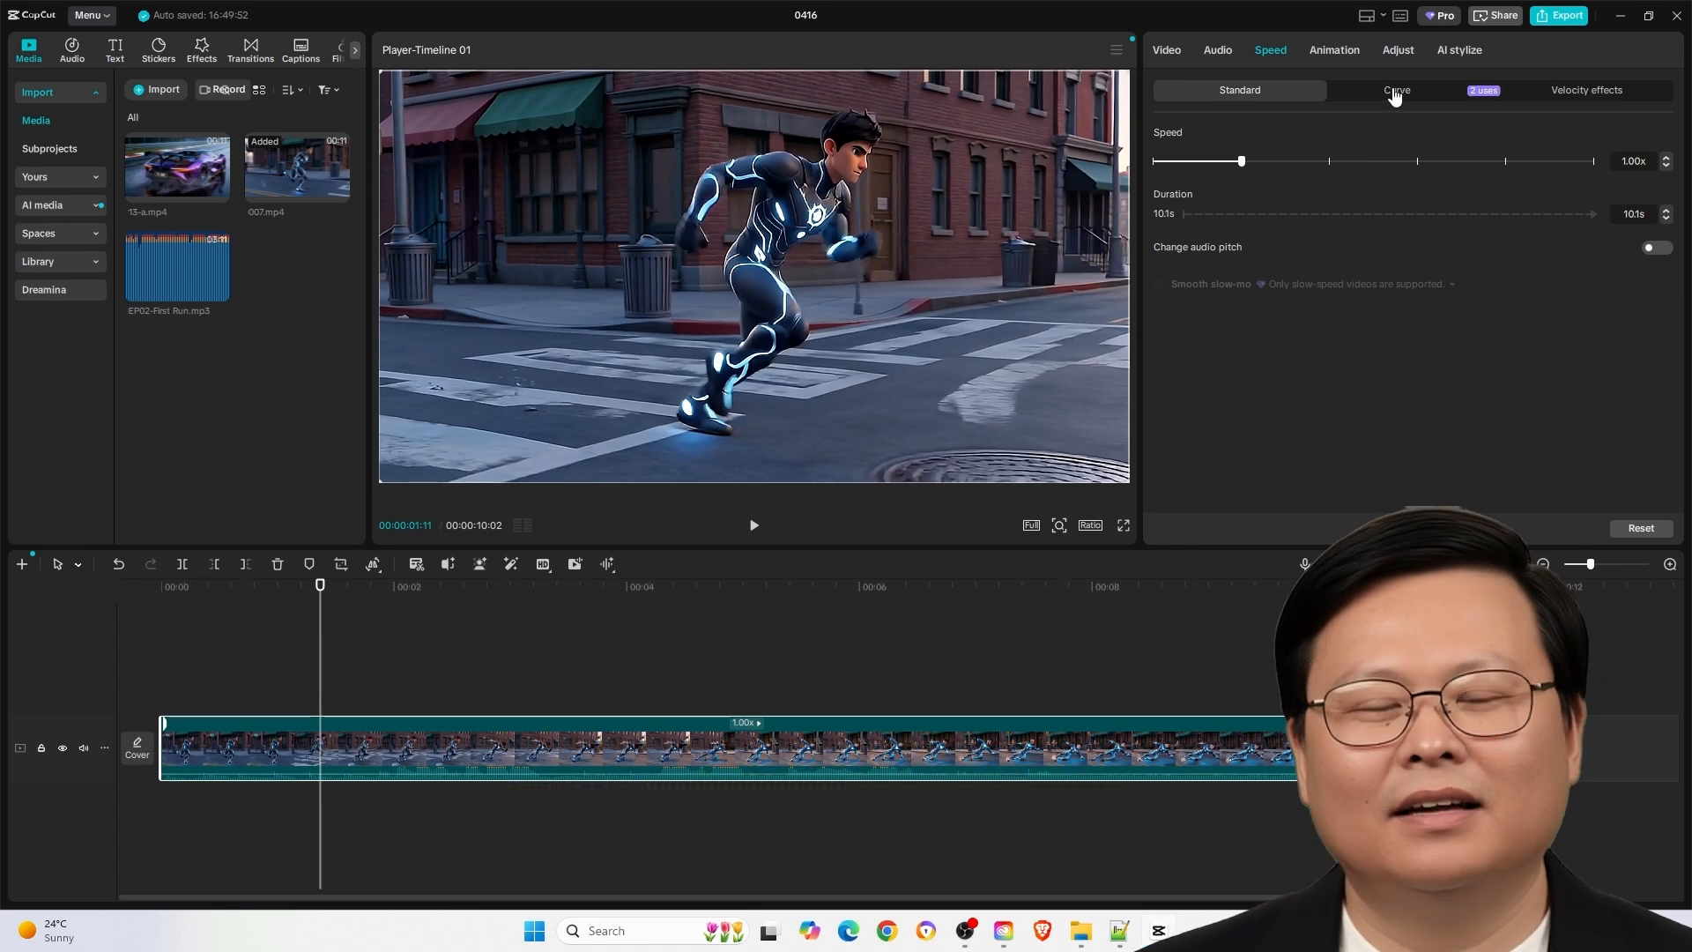
- Apply a Custom speed curve to the clip with its first and third points raised and middle point lowered, and preview it
{"action": "left_click", "coordinate": [1395, 92]}
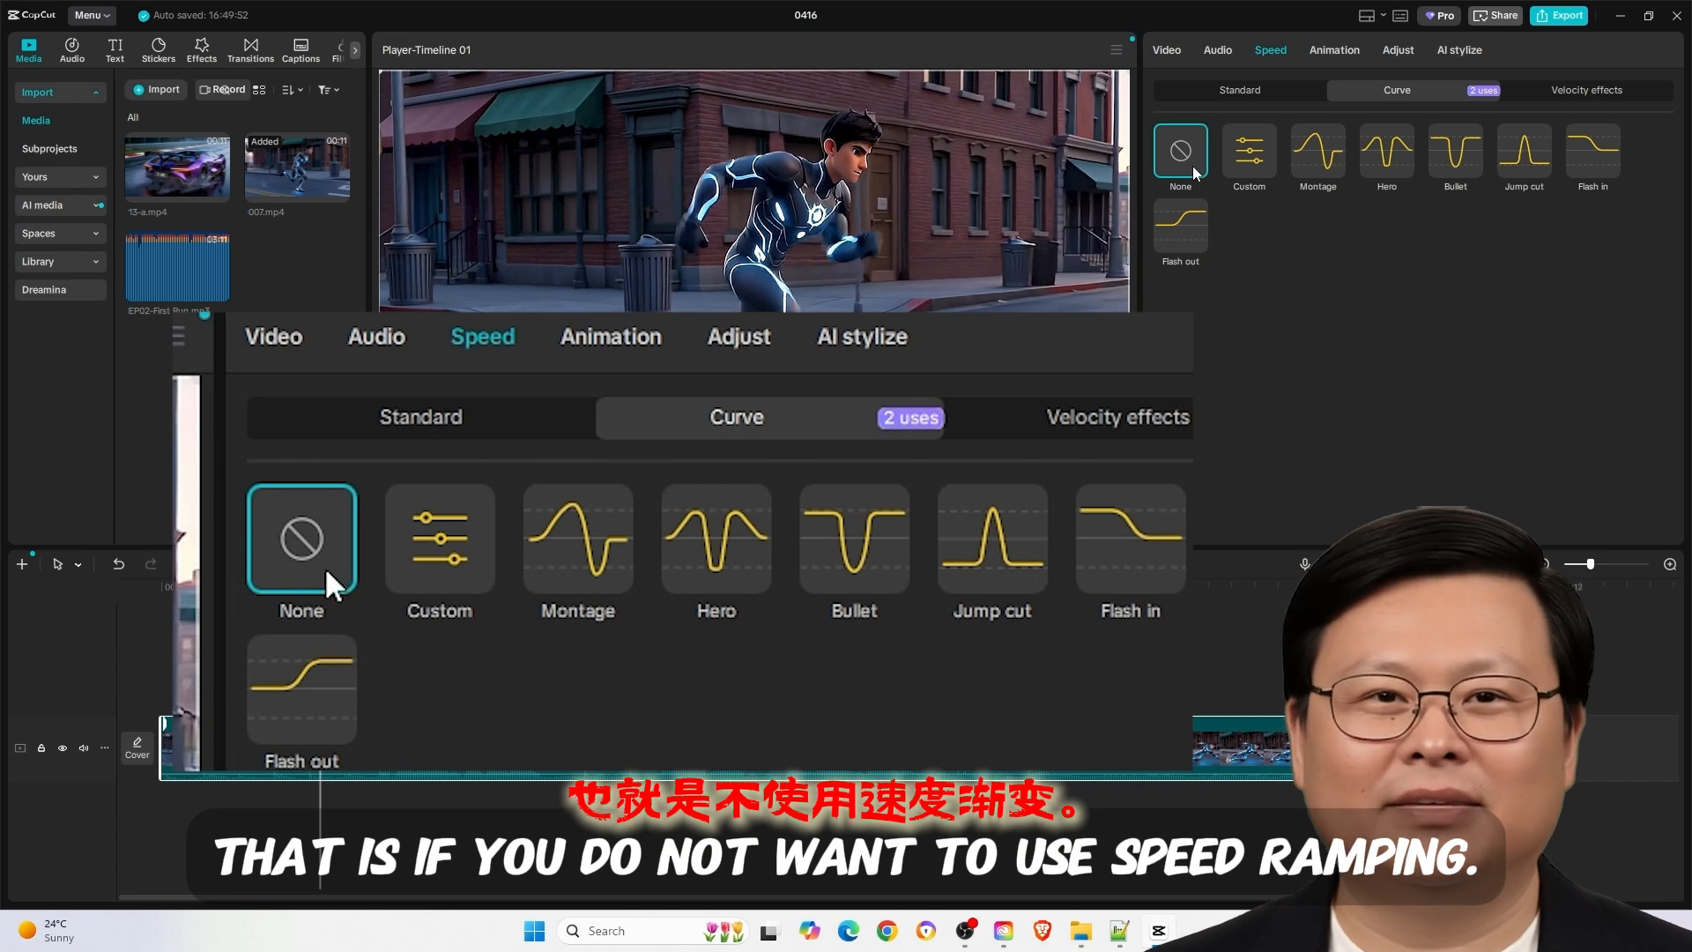
{"action": "left_click", "coordinate": [1248, 152]}
{"action": "left_click", "coordinate": [1283, 390]}
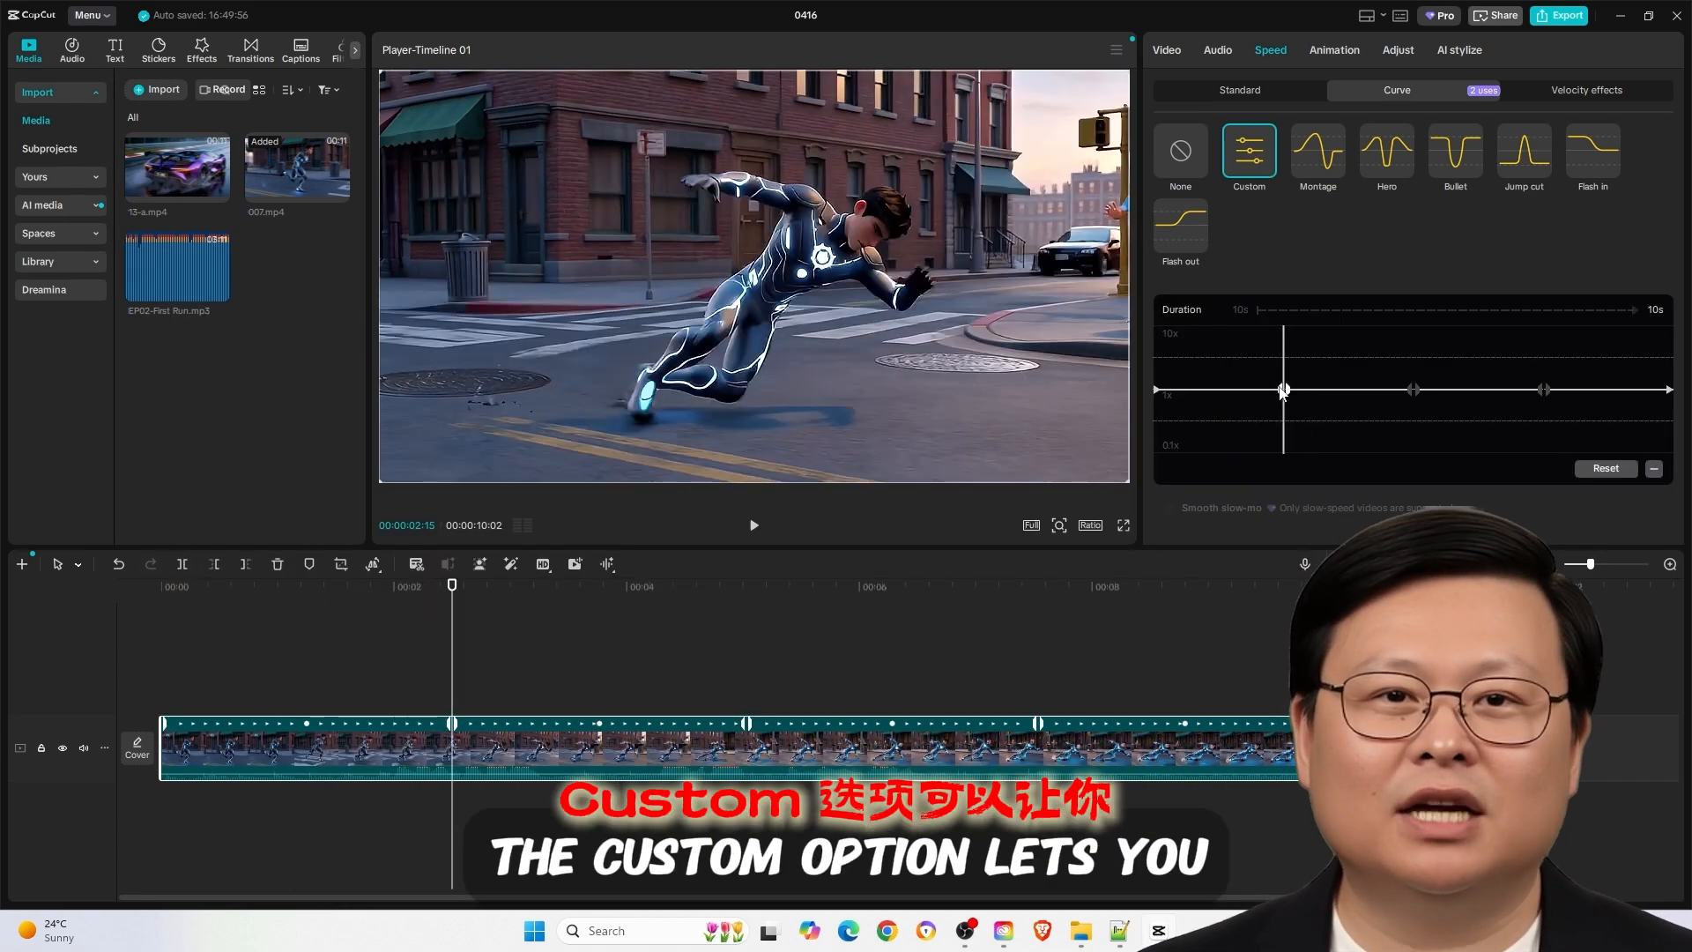
{"action": "left_click_drag", "start_coordinate": [1283, 390], "coordinate": [1312, 340]}
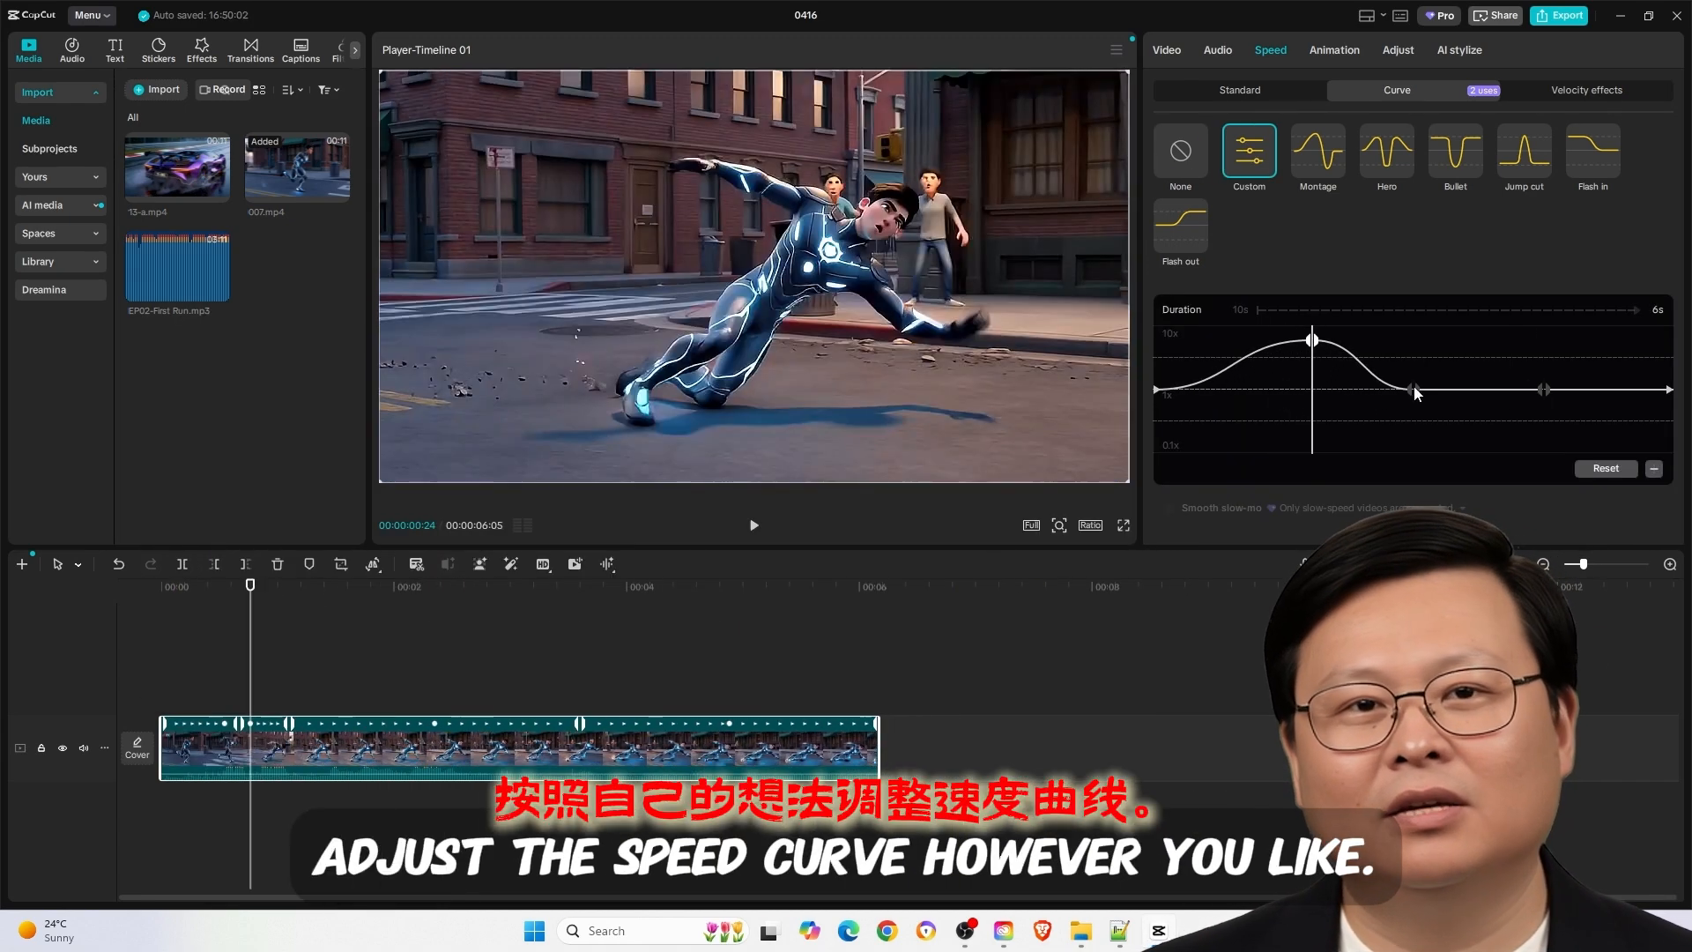
{"action": "left_click_drag", "start_coordinate": [1415, 390], "coordinate": [1444, 420]}
{"action": "left_click_drag", "start_coordinate": [1546, 390], "coordinate": [1524, 352]}
{"action": "left_click_drag", "start_coordinate": [1312, 340], "coordinate": [1296, 346]}
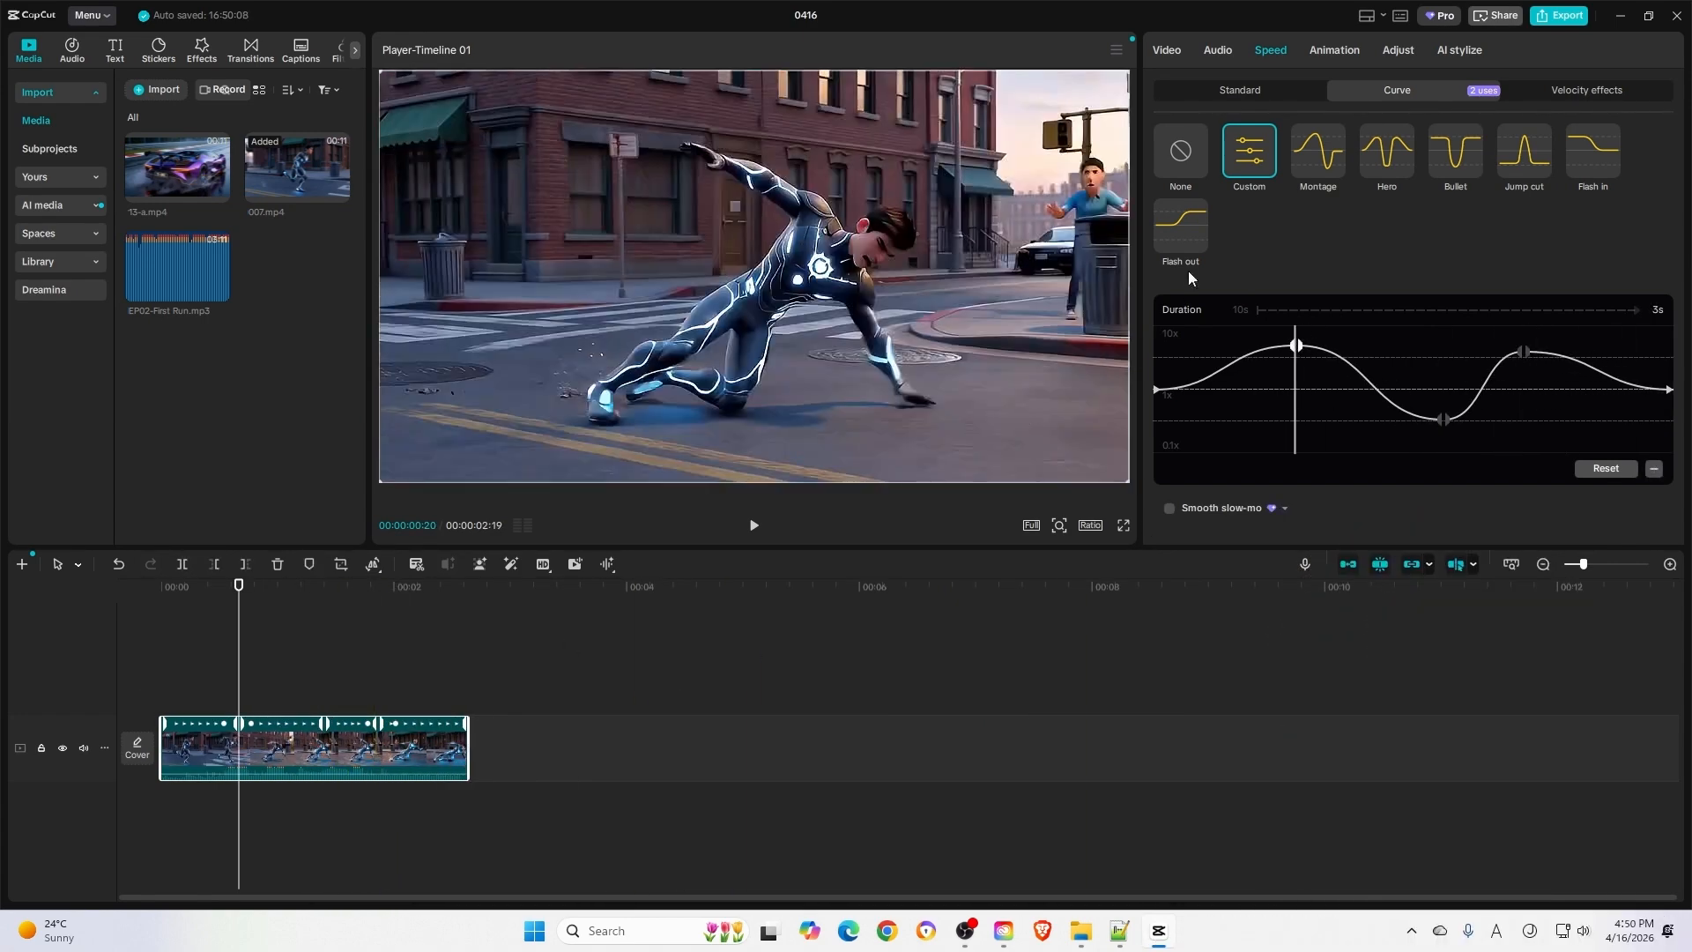
{"action": "left_click", "coordinate": [172, 668]}
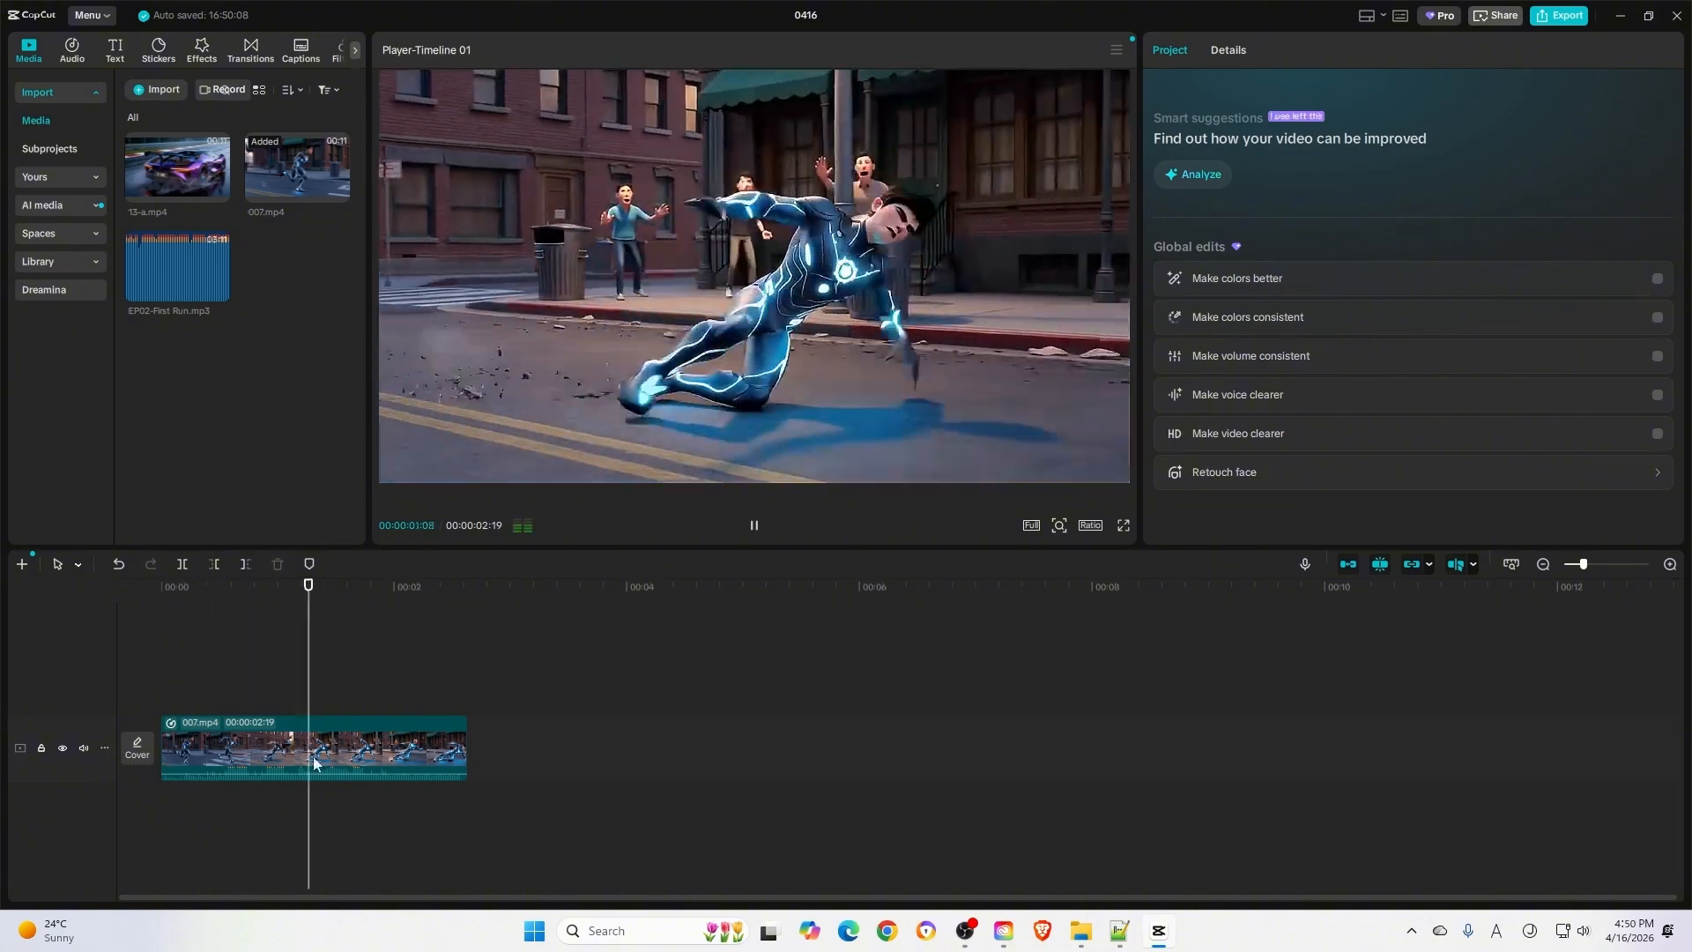
- Apply the Montage speed curve to the clip and reshape it by moving its start, end and inner points
{"action": "left_click", "coordinate": [376, 751]}
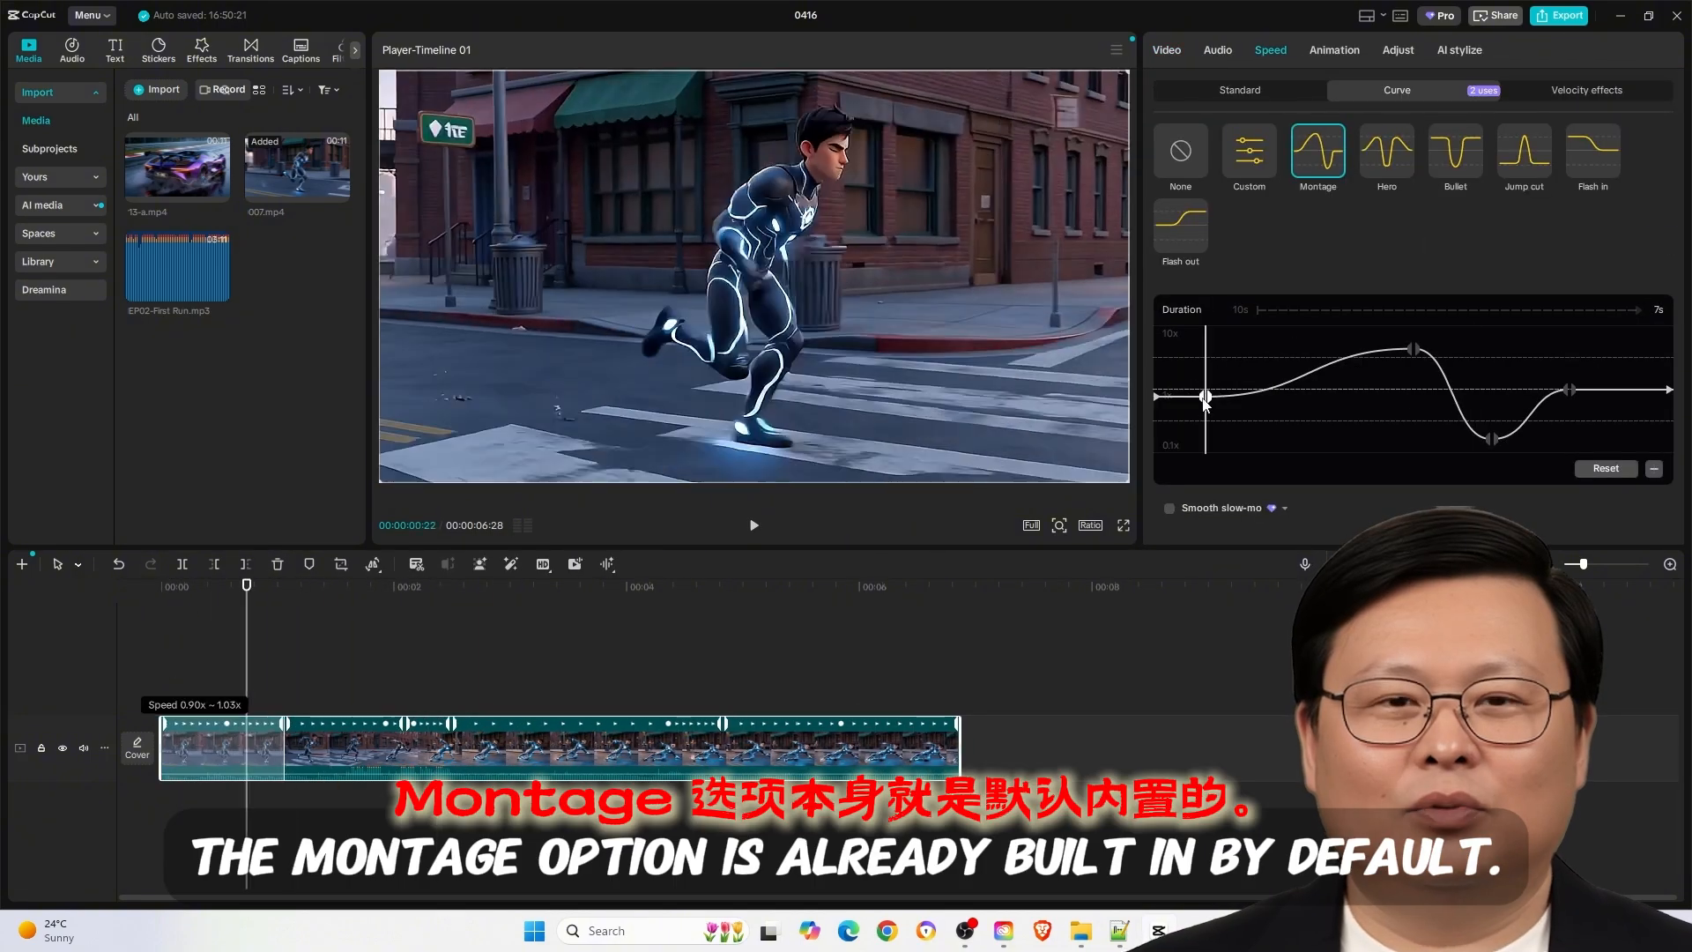
{"action": "key", "text": "space"}
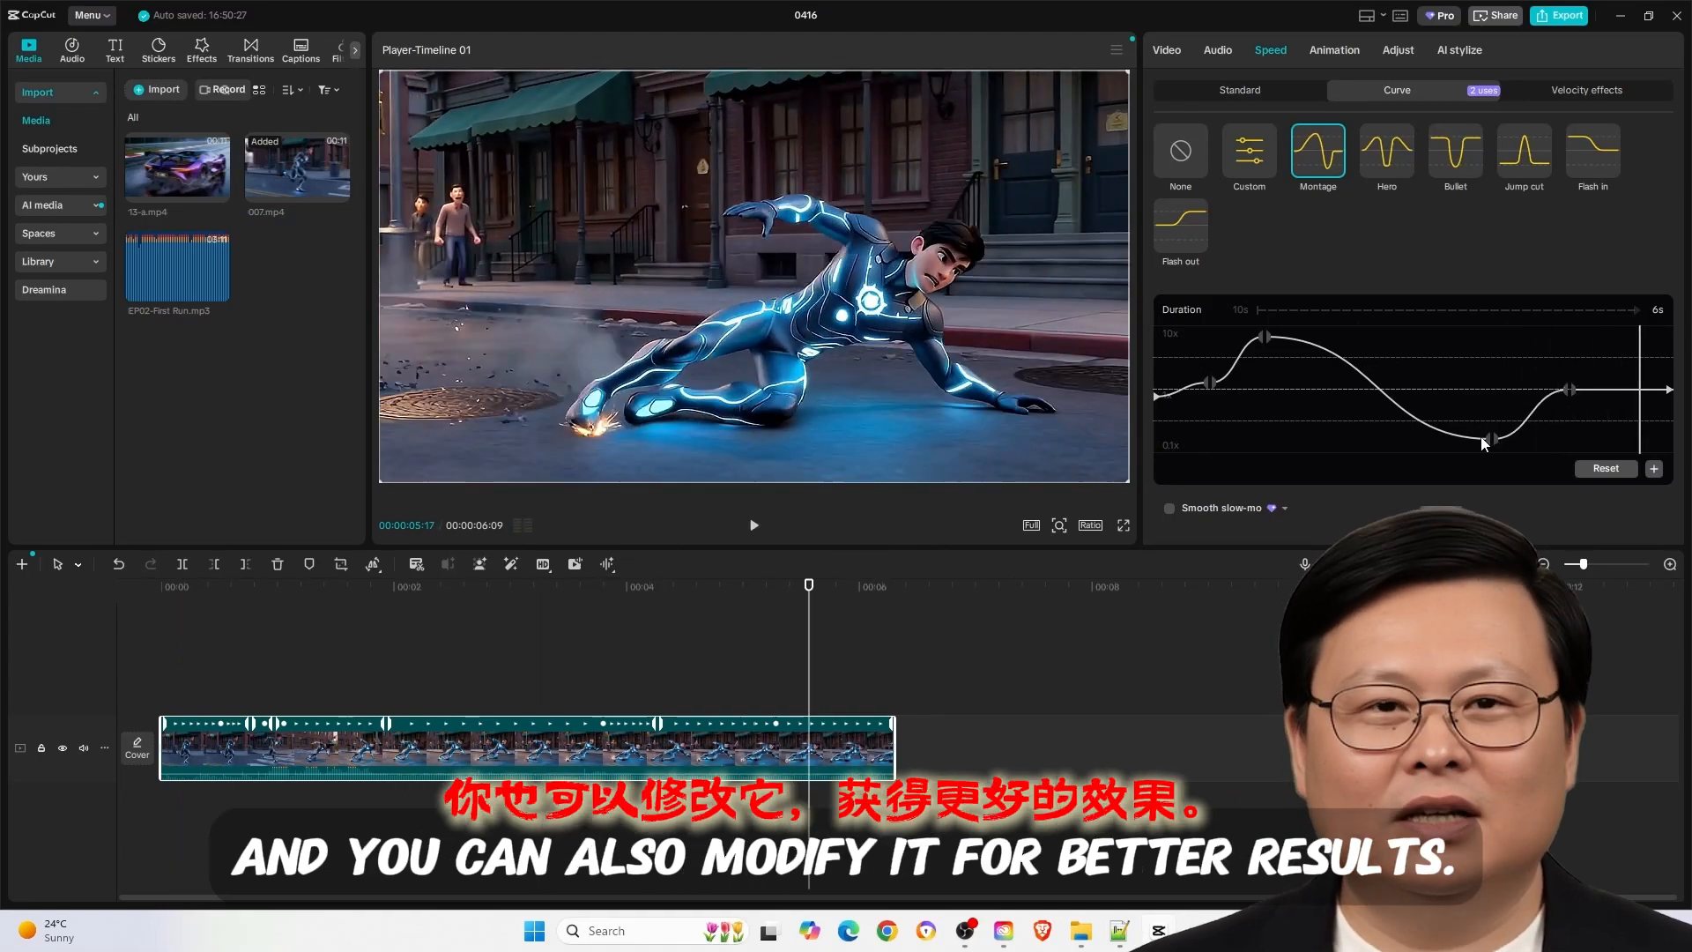
{"action": "left_click_drag", "start_coordinate": [1210, 383], "coordinate": [1207, 397]}
{"action": "left_click_drag", "start_coordinate": [1156, 396], "coordinate": [1156, 380]}
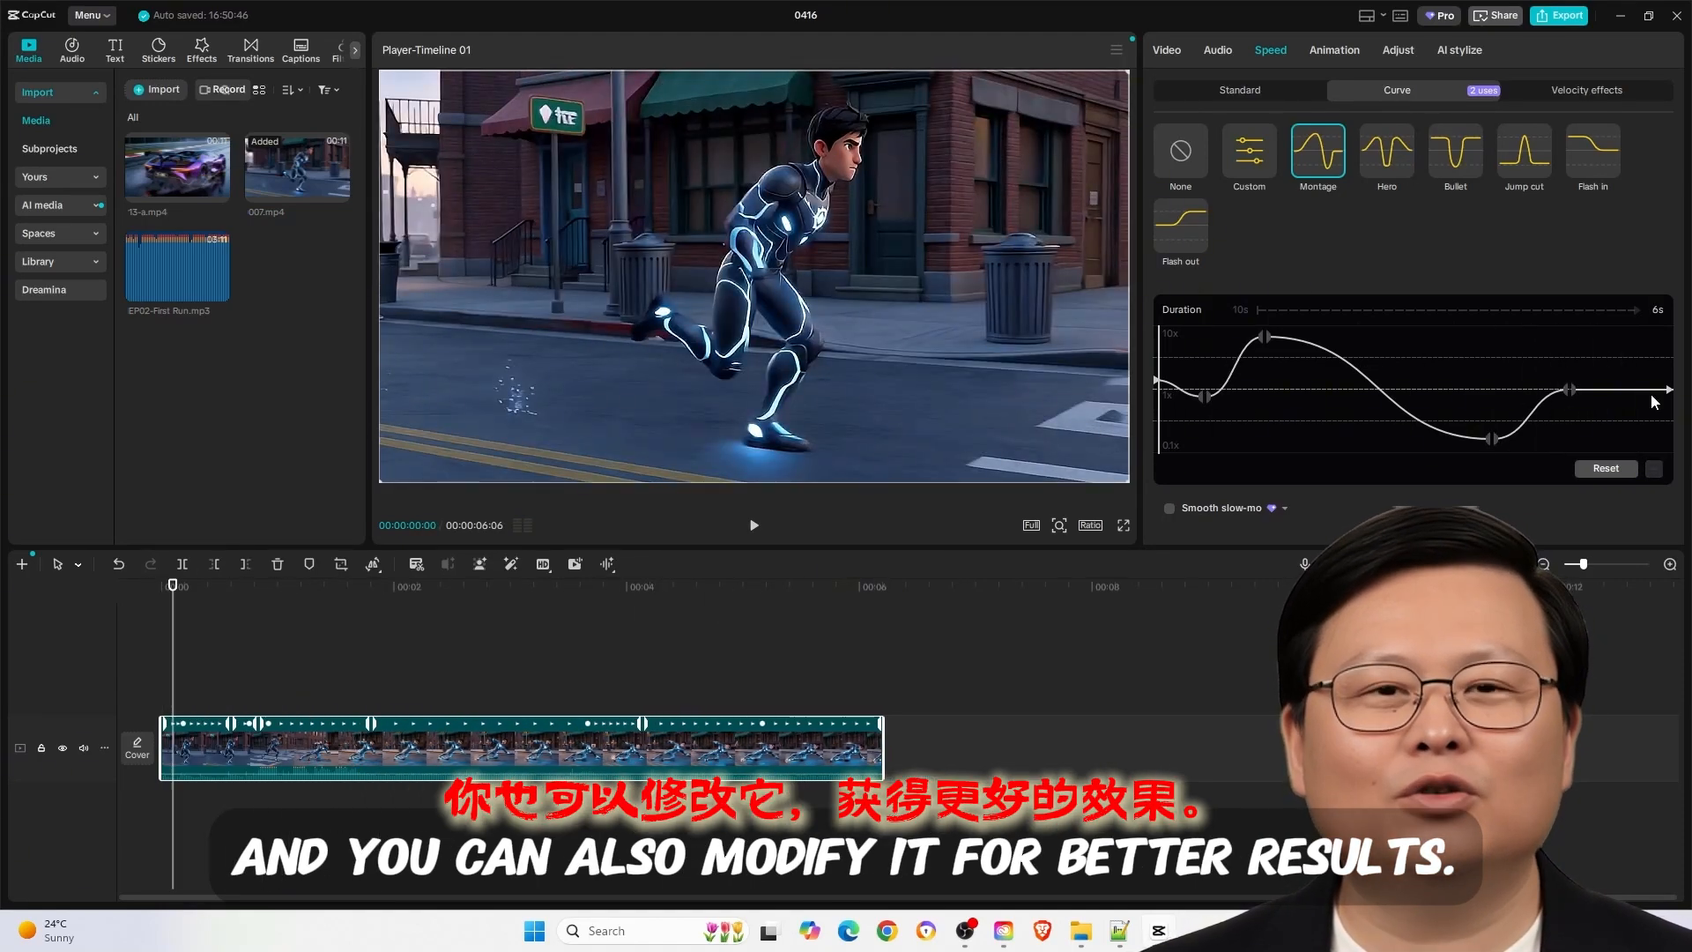
{"action": "left_click_drag", "start_coordinate": [1668, 390], "coordinate": [1668, 405]}
{"action": "left_click_drag", "start_coordinate": [1569, 390], "coordinate": [1578, 376]}
{"action": "left_click_drag", "start_coordinate": [1492, 438], "coordinate": [1463, 416]}
- Try the Hero, Bullet, Jump cut and Flash out speed curve presets on the clip
{"action": "left_click", "coordinate": [1387, 150]}
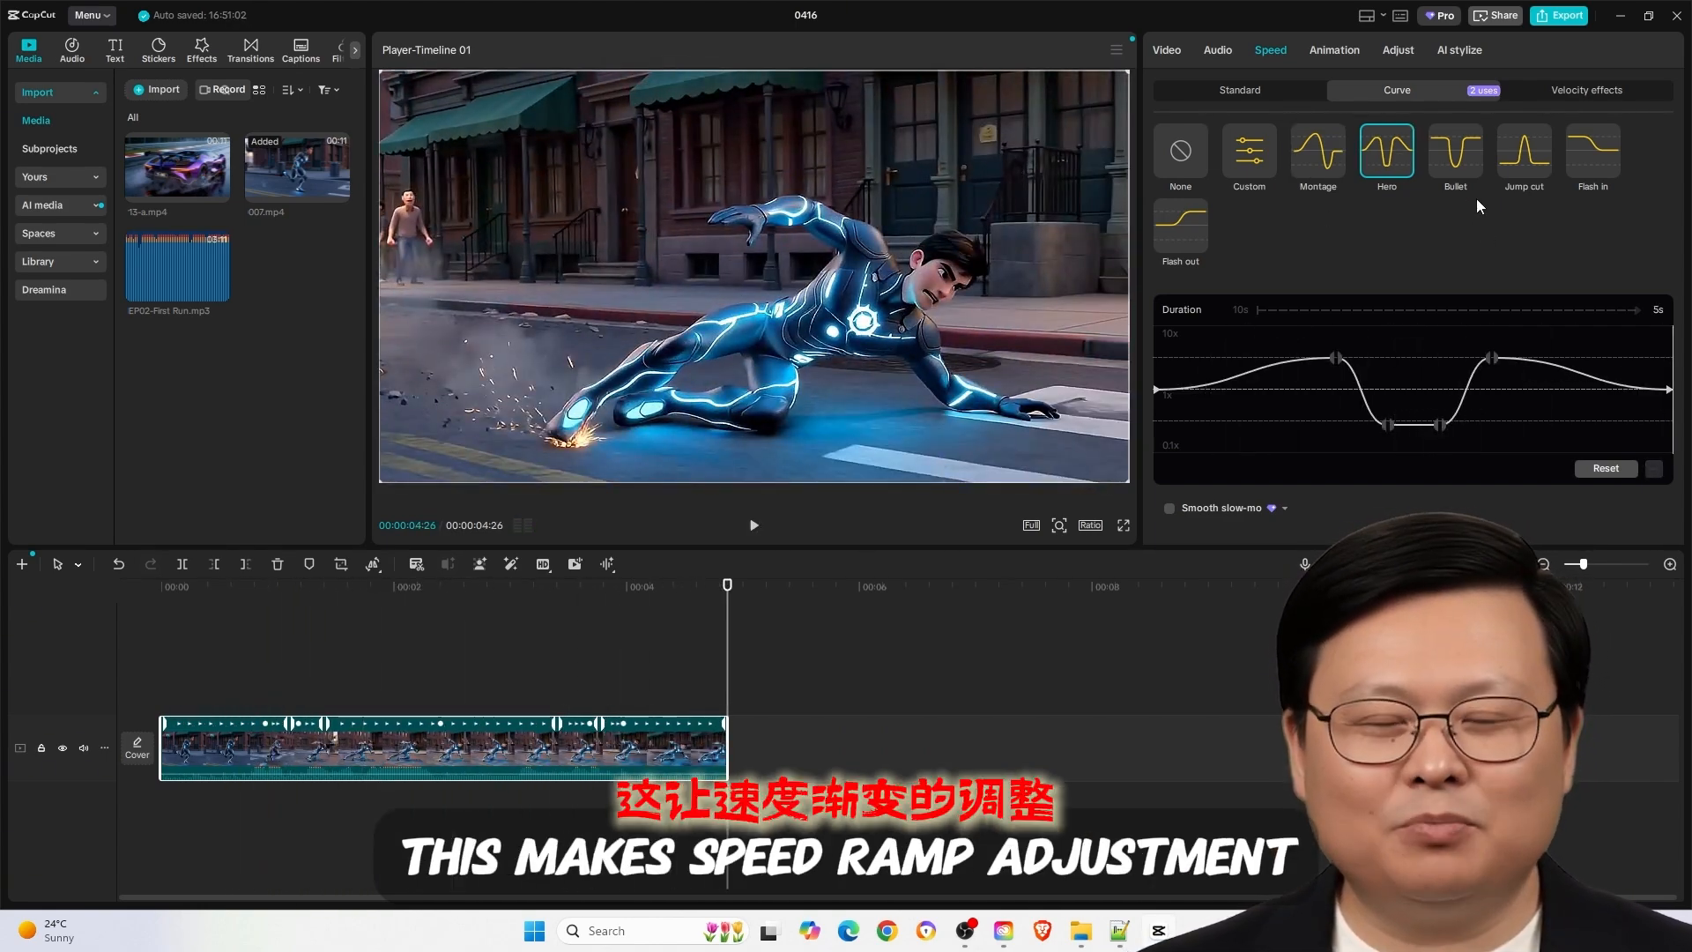
{"action": "left_click", "coordinate": [1456, 150]}
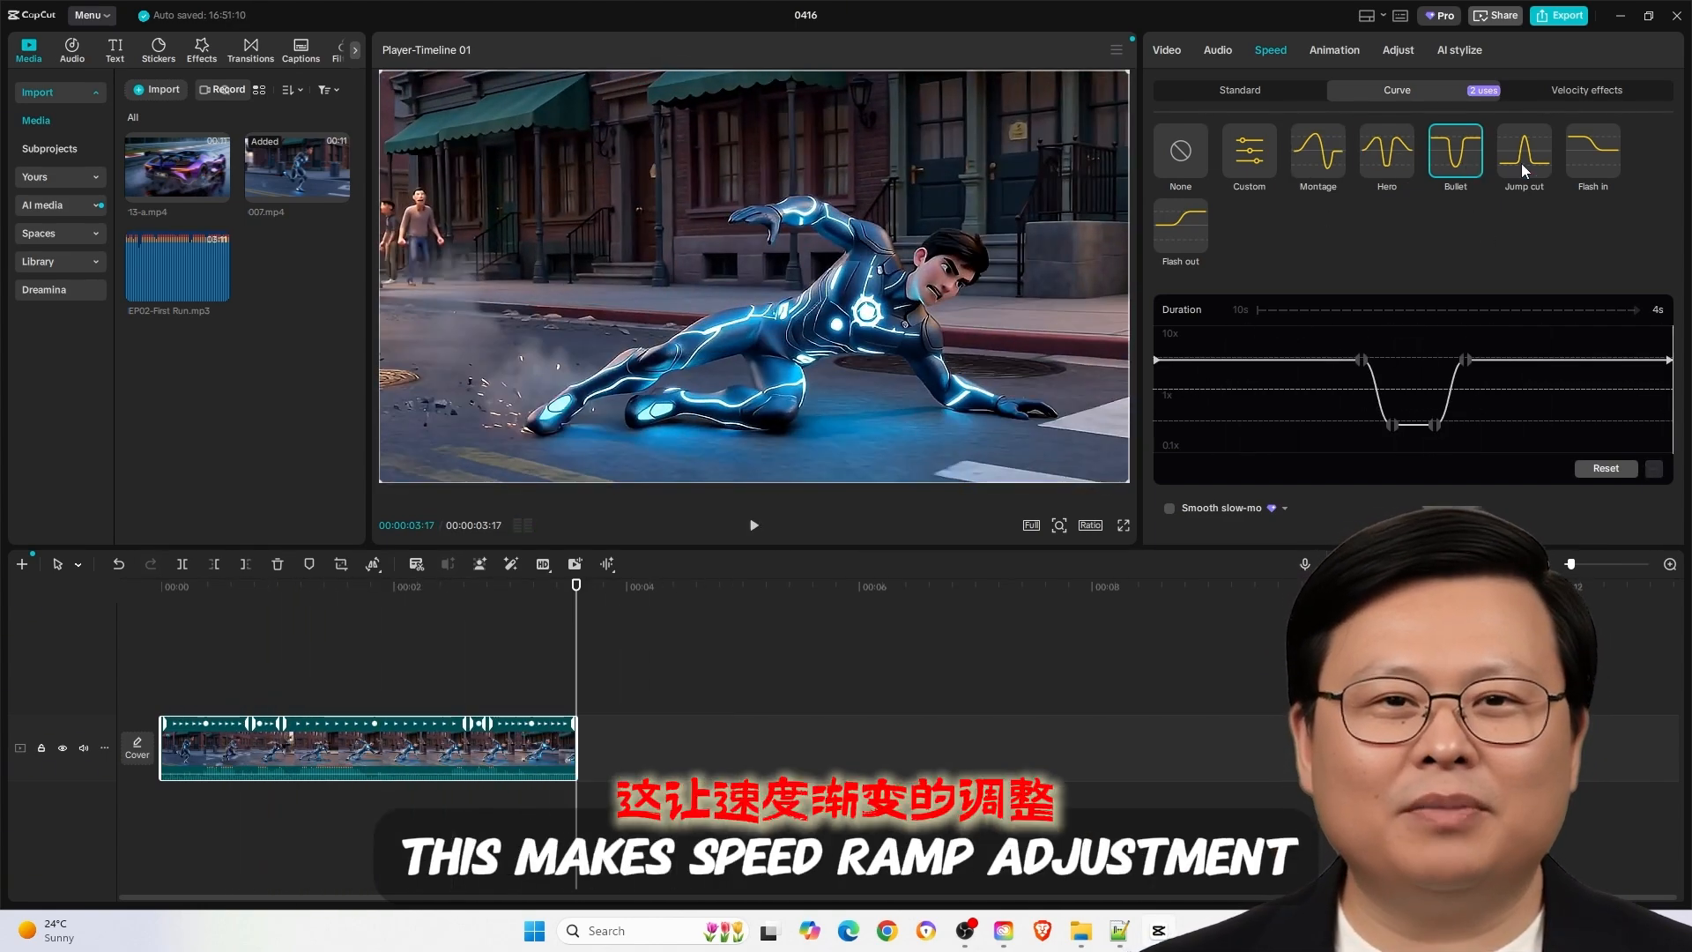
{"action": "left_click", "coordinate": [1524, 150]}
{"action": "left_click", "coordinate": [1191, 224]}
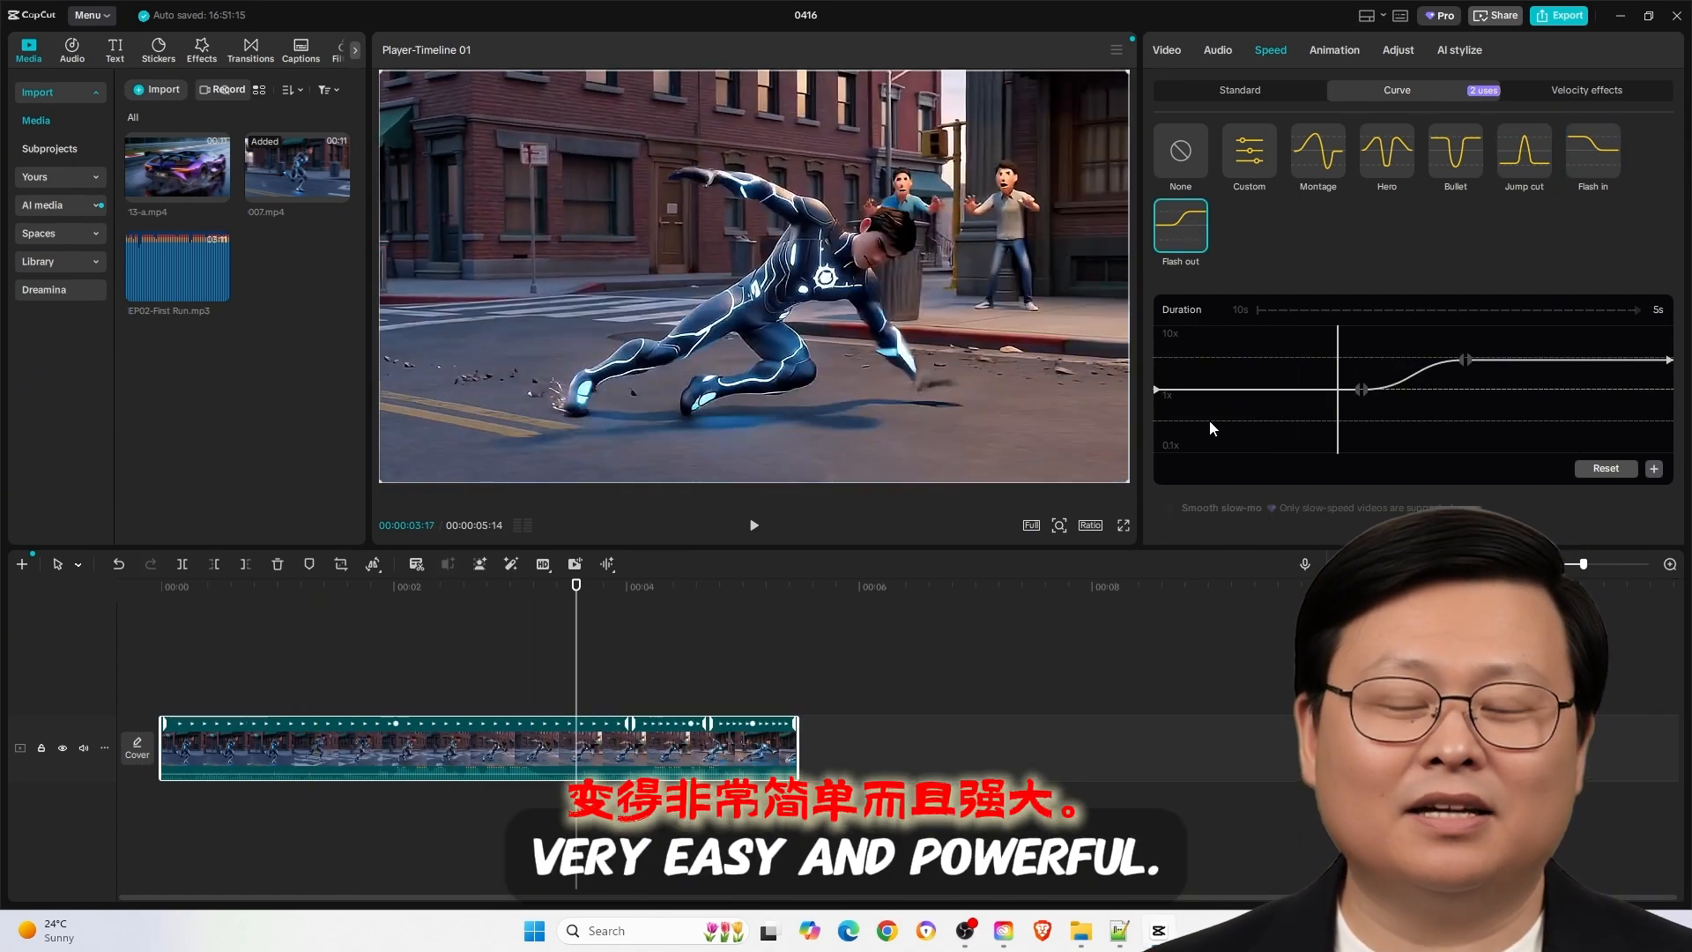
- Apply the Flash velocity effect to the clip, accepting removal of its current speed change
{"action": "left_click", "coordinate": [1582, 99]}
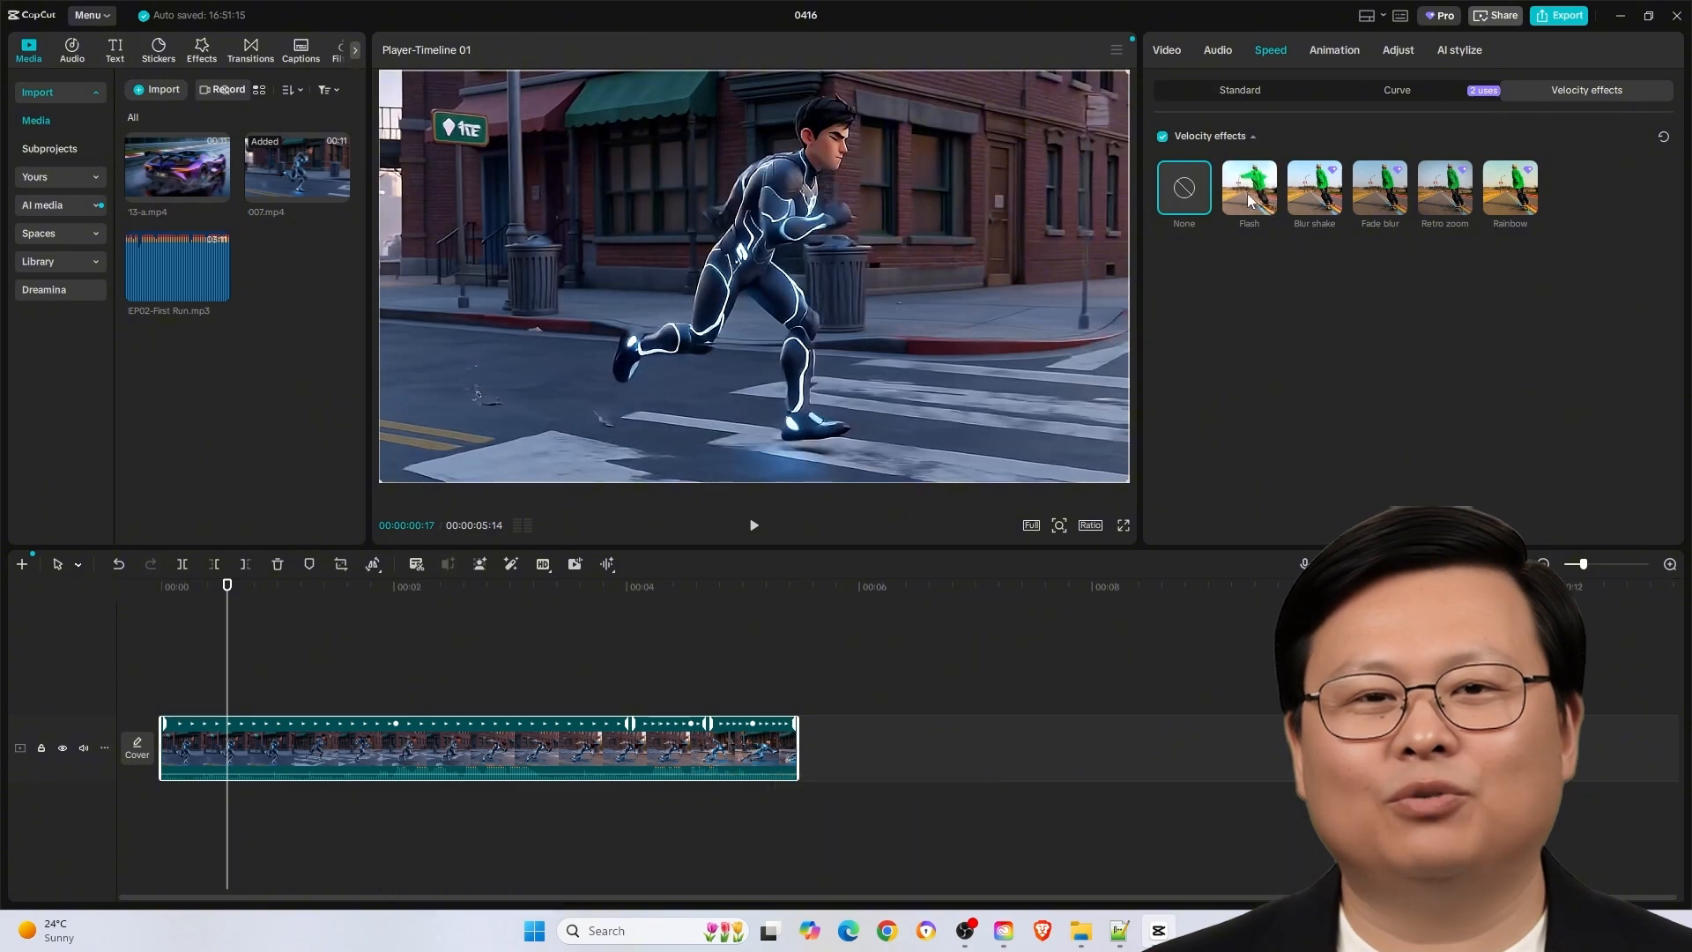
{"action": "left_click", "coordinate": [1245, 195]}
{"action": "left_click", "coordinate": [779, 524]}
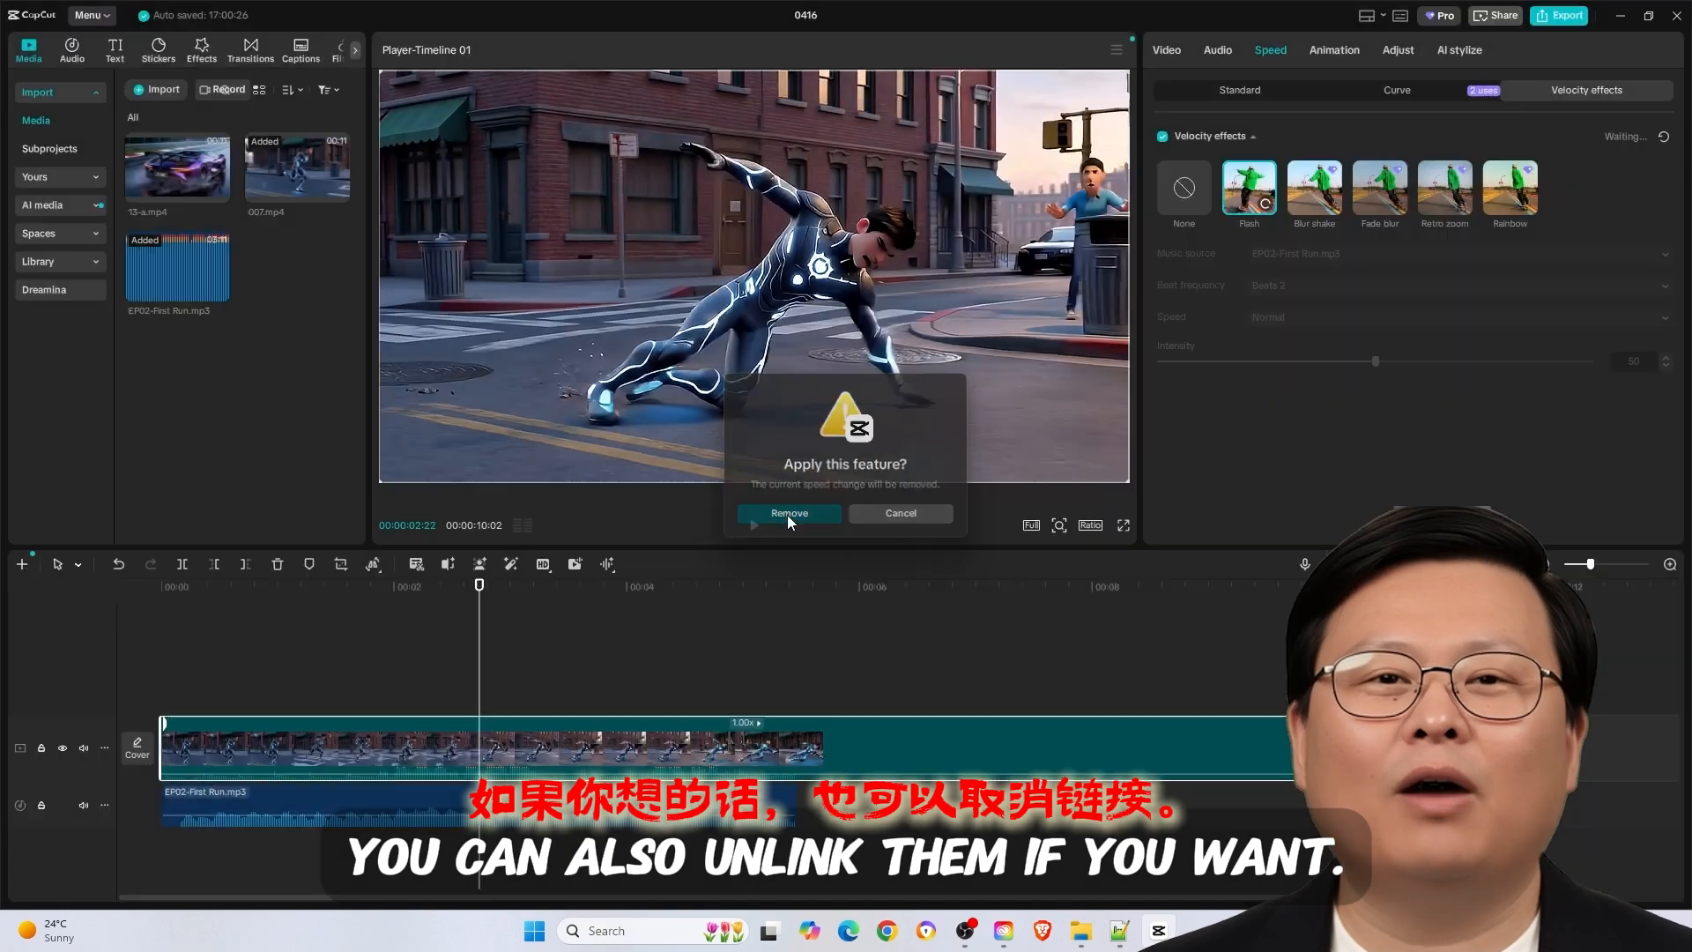
{"action": "left_click", "coordinate": [787, 515]}
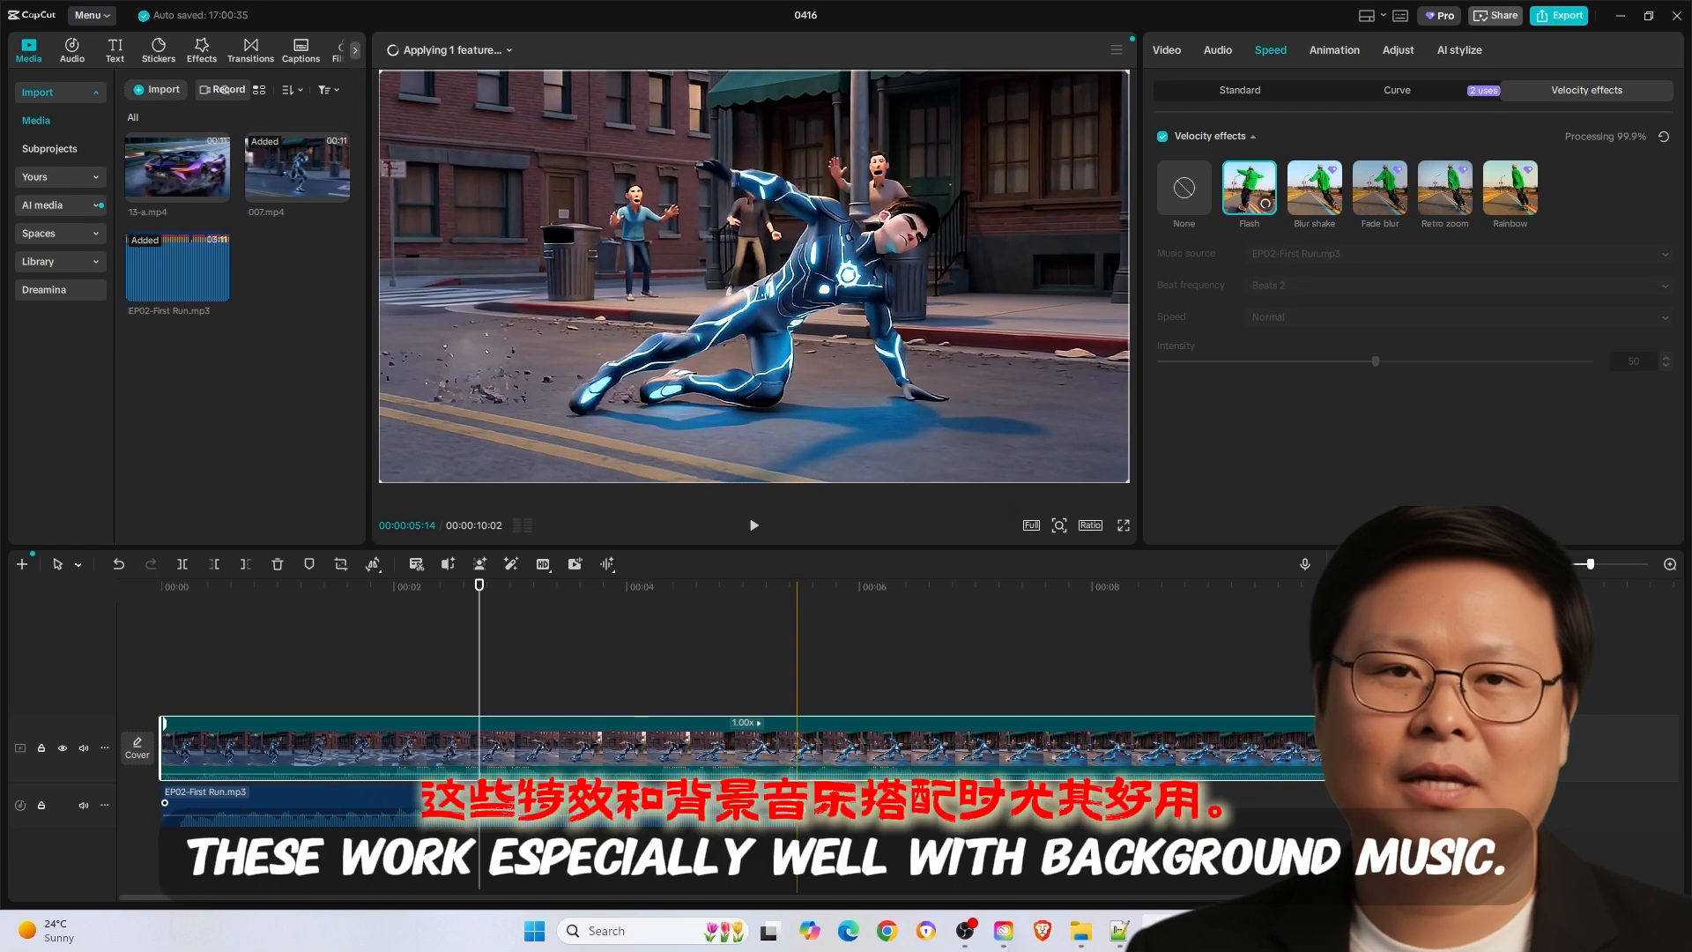
- Trim the EP02-First Run.mp3 audio to the end of the video clip and preview the beat-matched Flash velocity effect from the start
{"action": "left_click_drag", "start_coordinate": [796, 804], "coordinate": [1329, 808]}
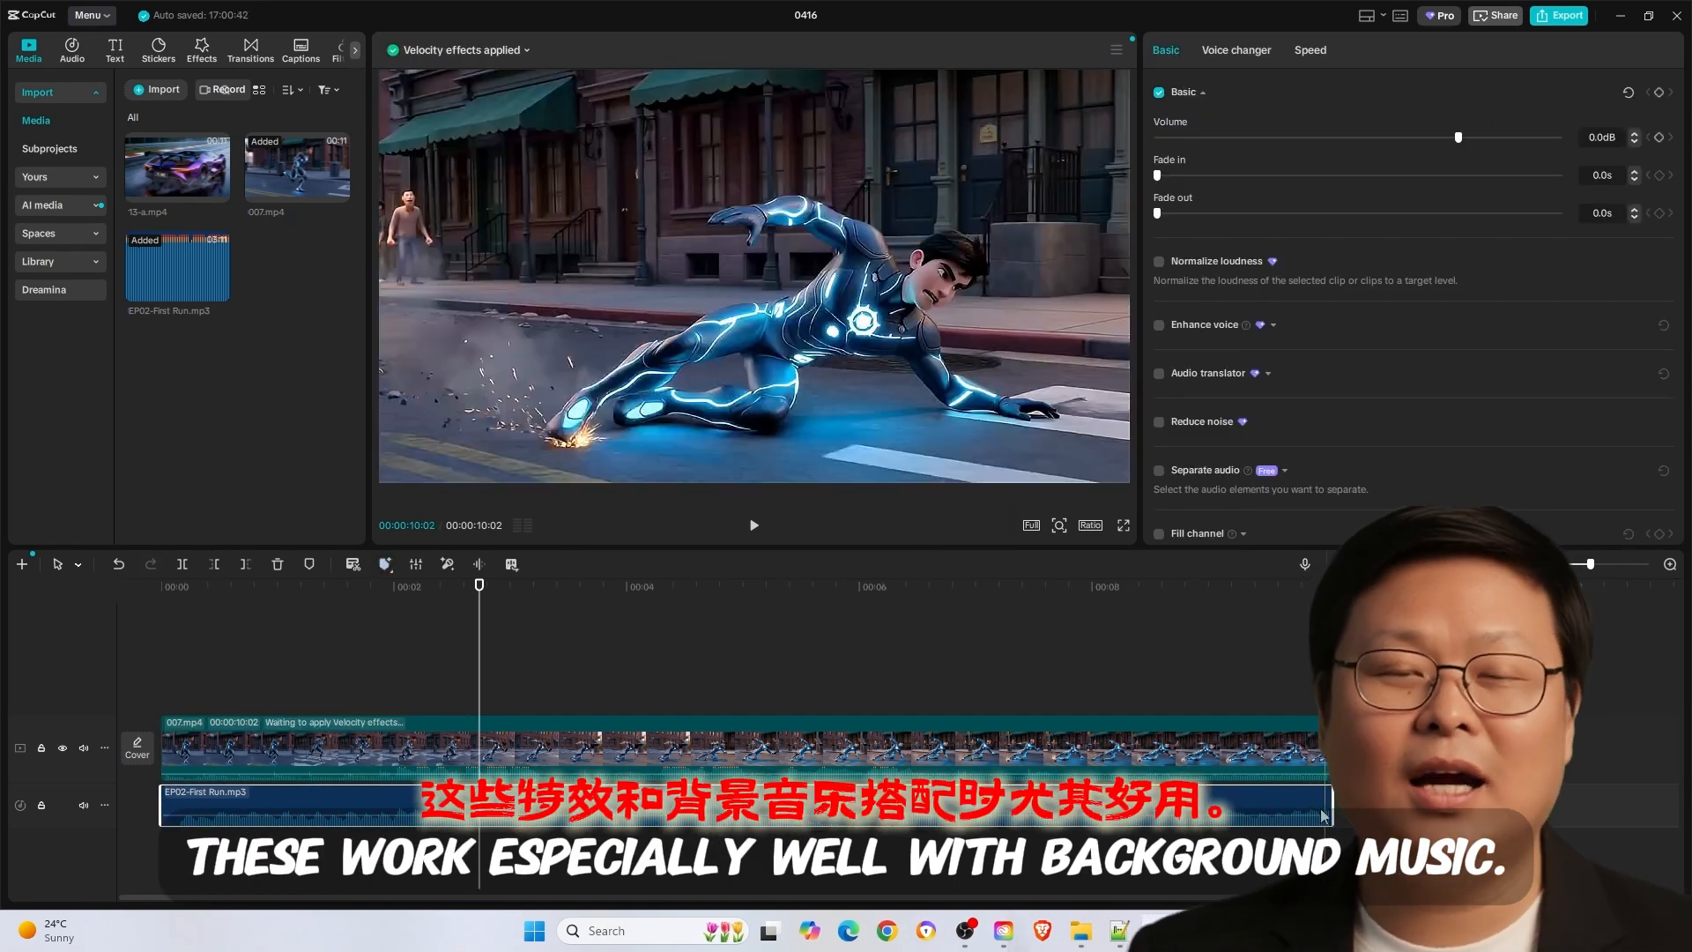
{"action": "left_click", "coordinate": [1092, 754]}
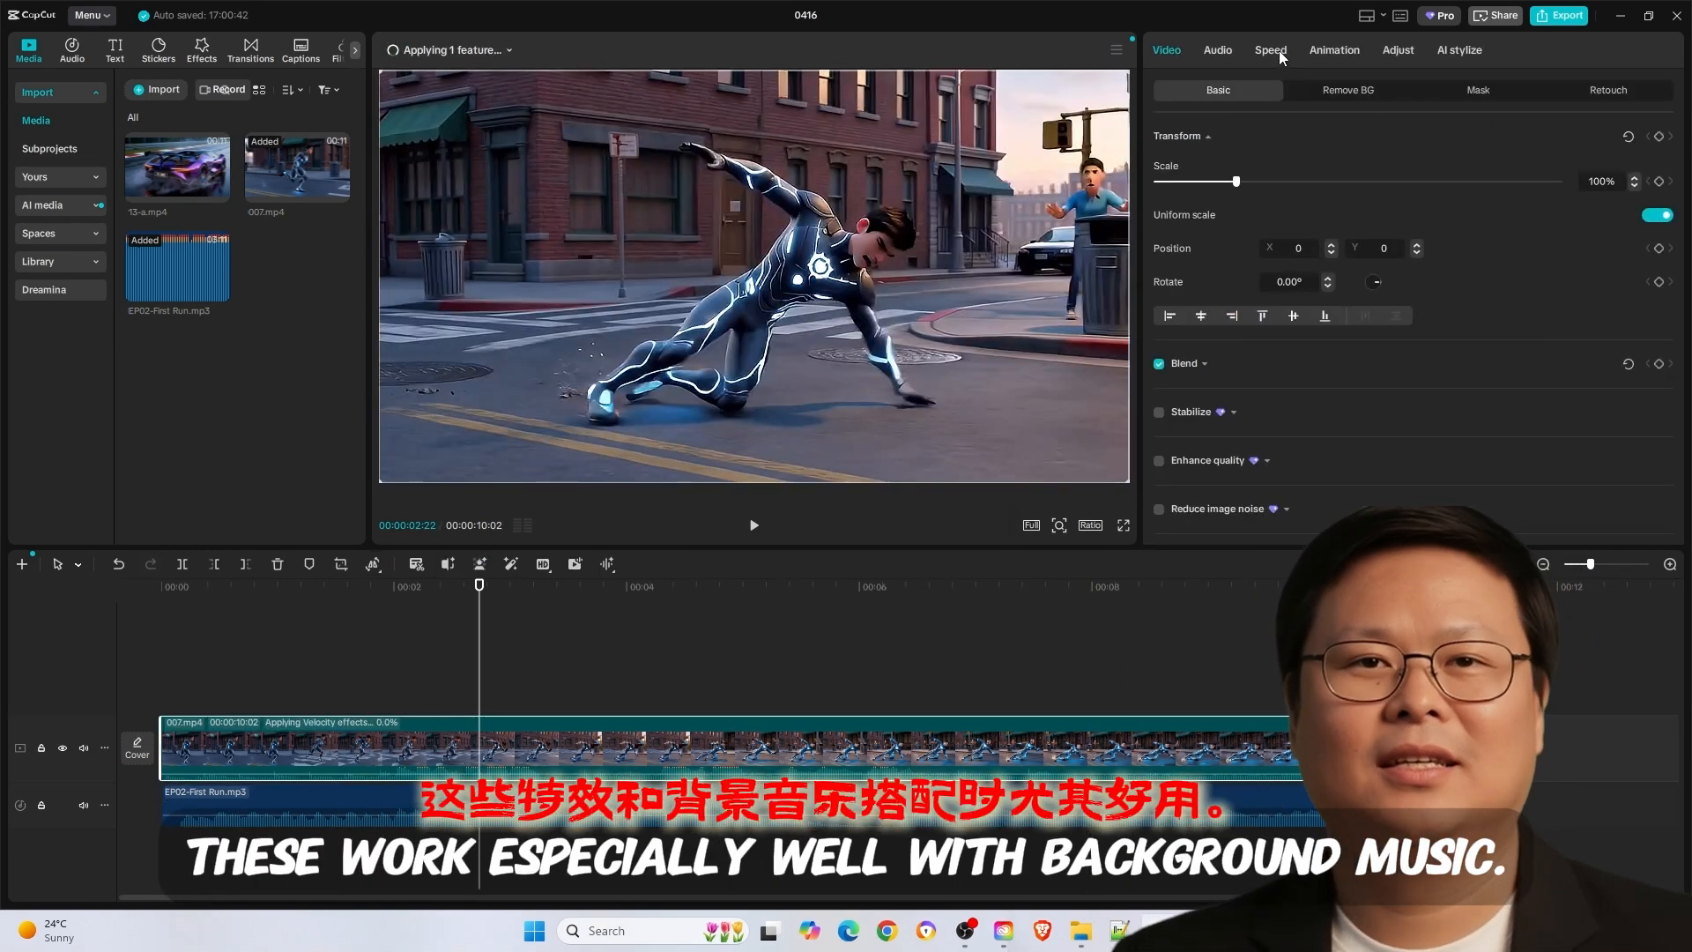
{"action": "left_click", "coordinate": [1271, 50]}
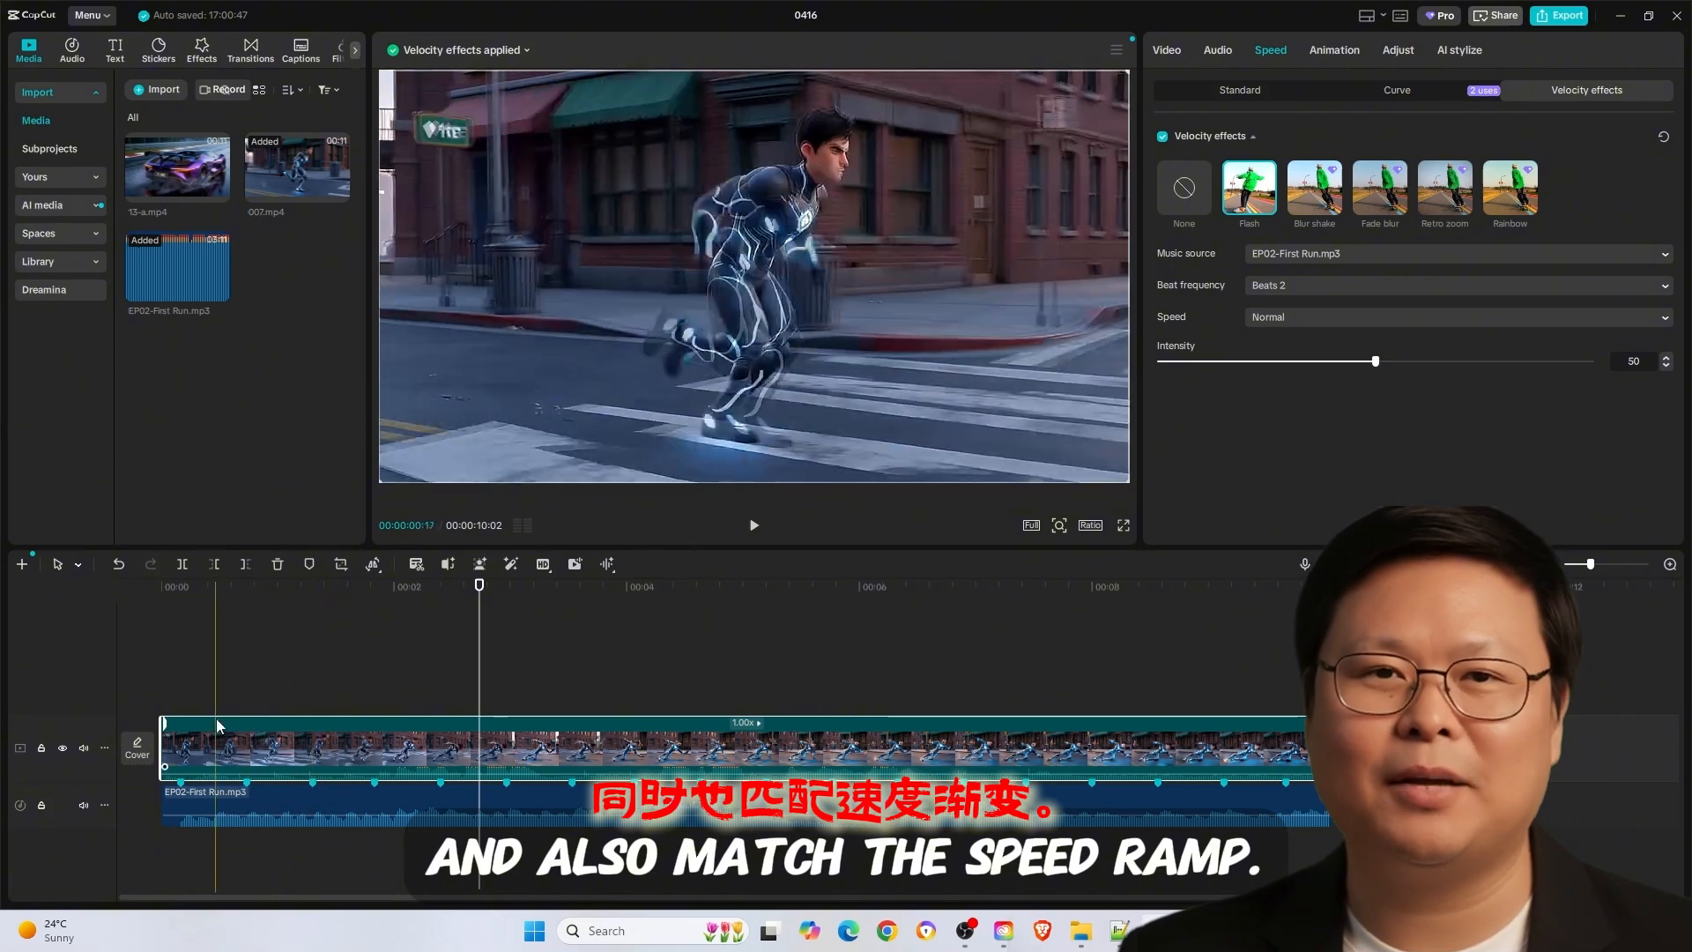
{"action": "left_click", "coordinate": [162, 689]}
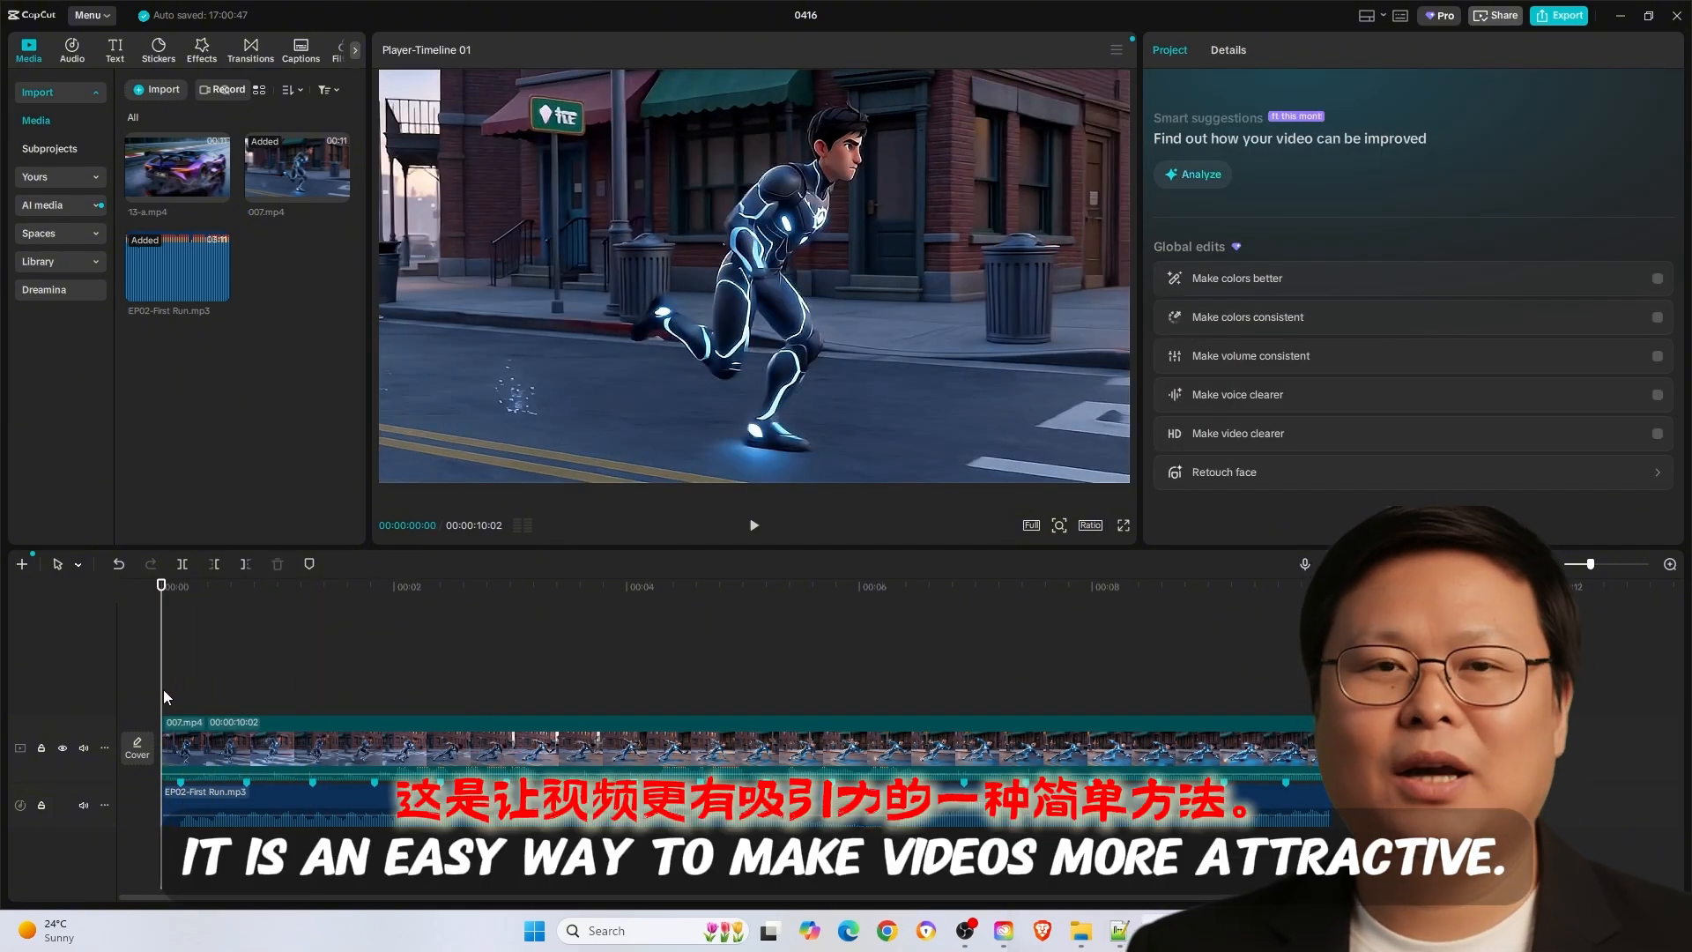
{"action": "key", "text": "space"}
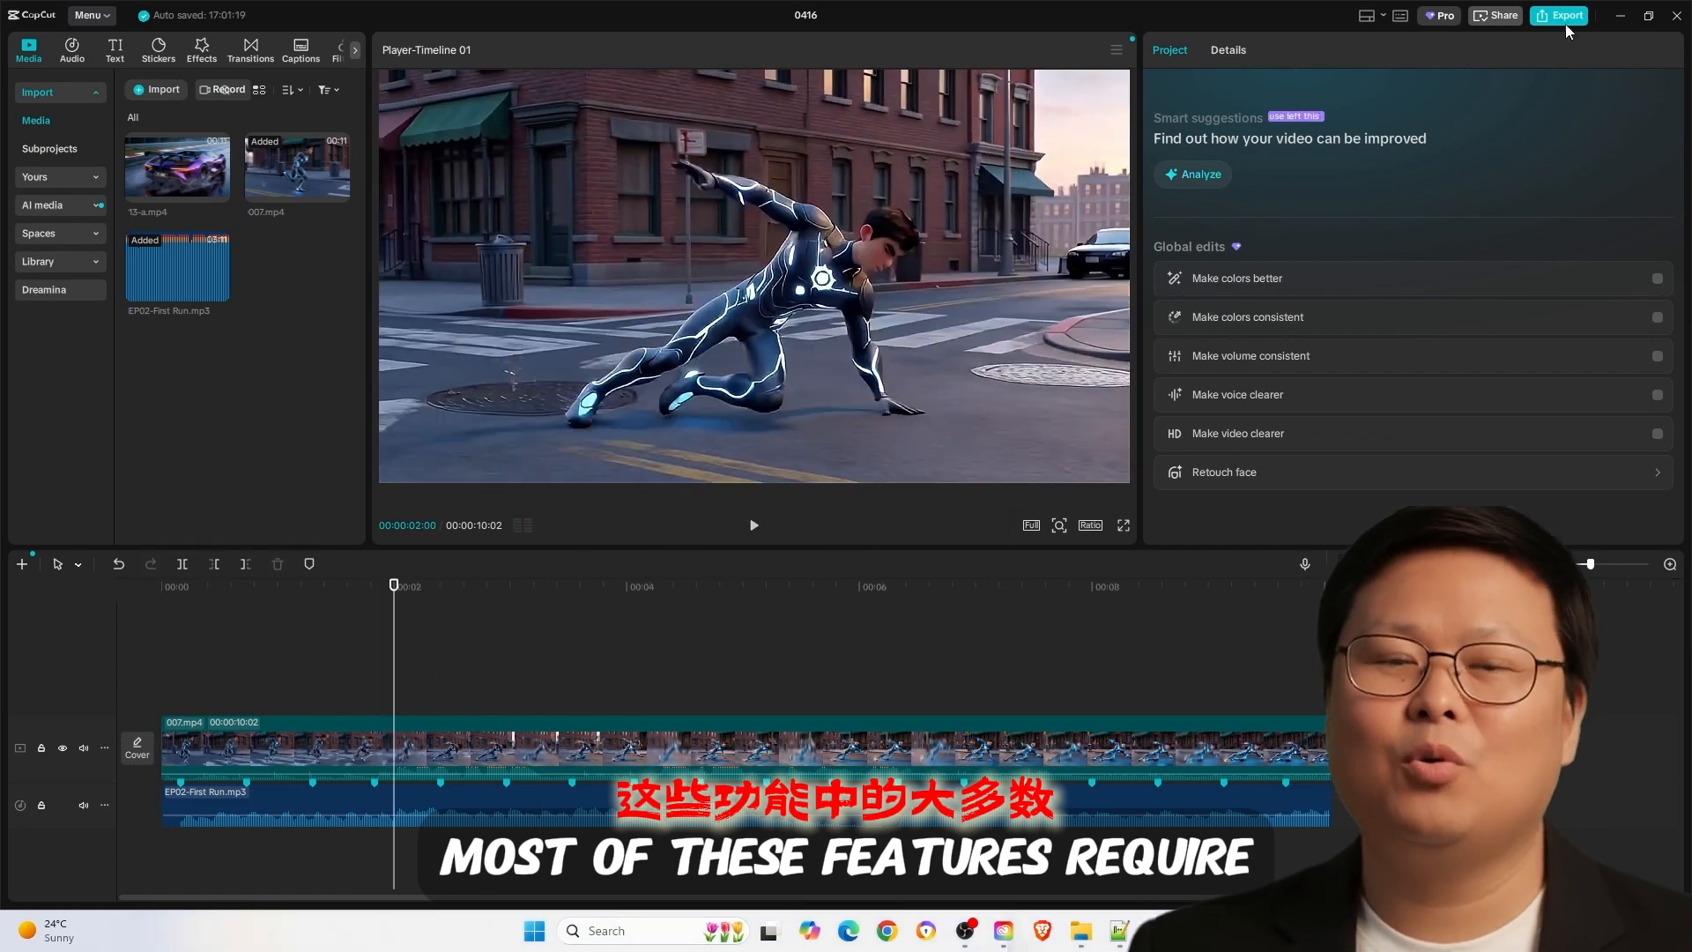
- Try to export the project, return to editing and open the options of the timeline clip
{"action": "left_click", "coordinate": [1567, 19]}
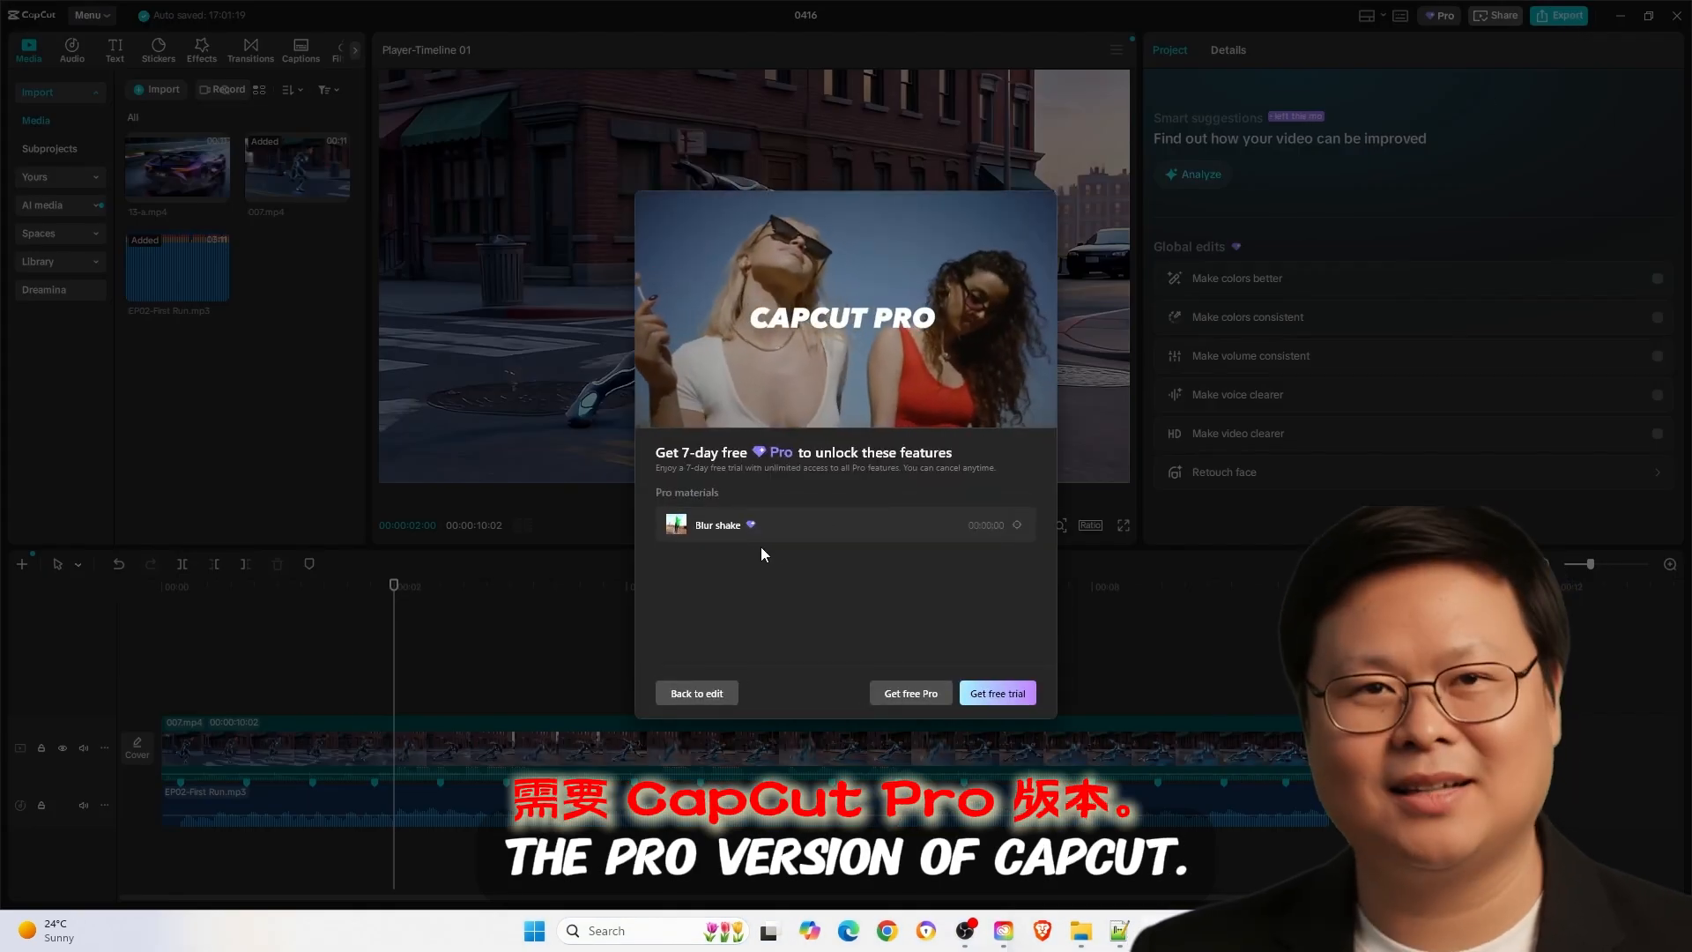
{"action": "left_click", "coordinate": [697, 693]}
{"action": "right_click", "coordinate": [777, 749]}
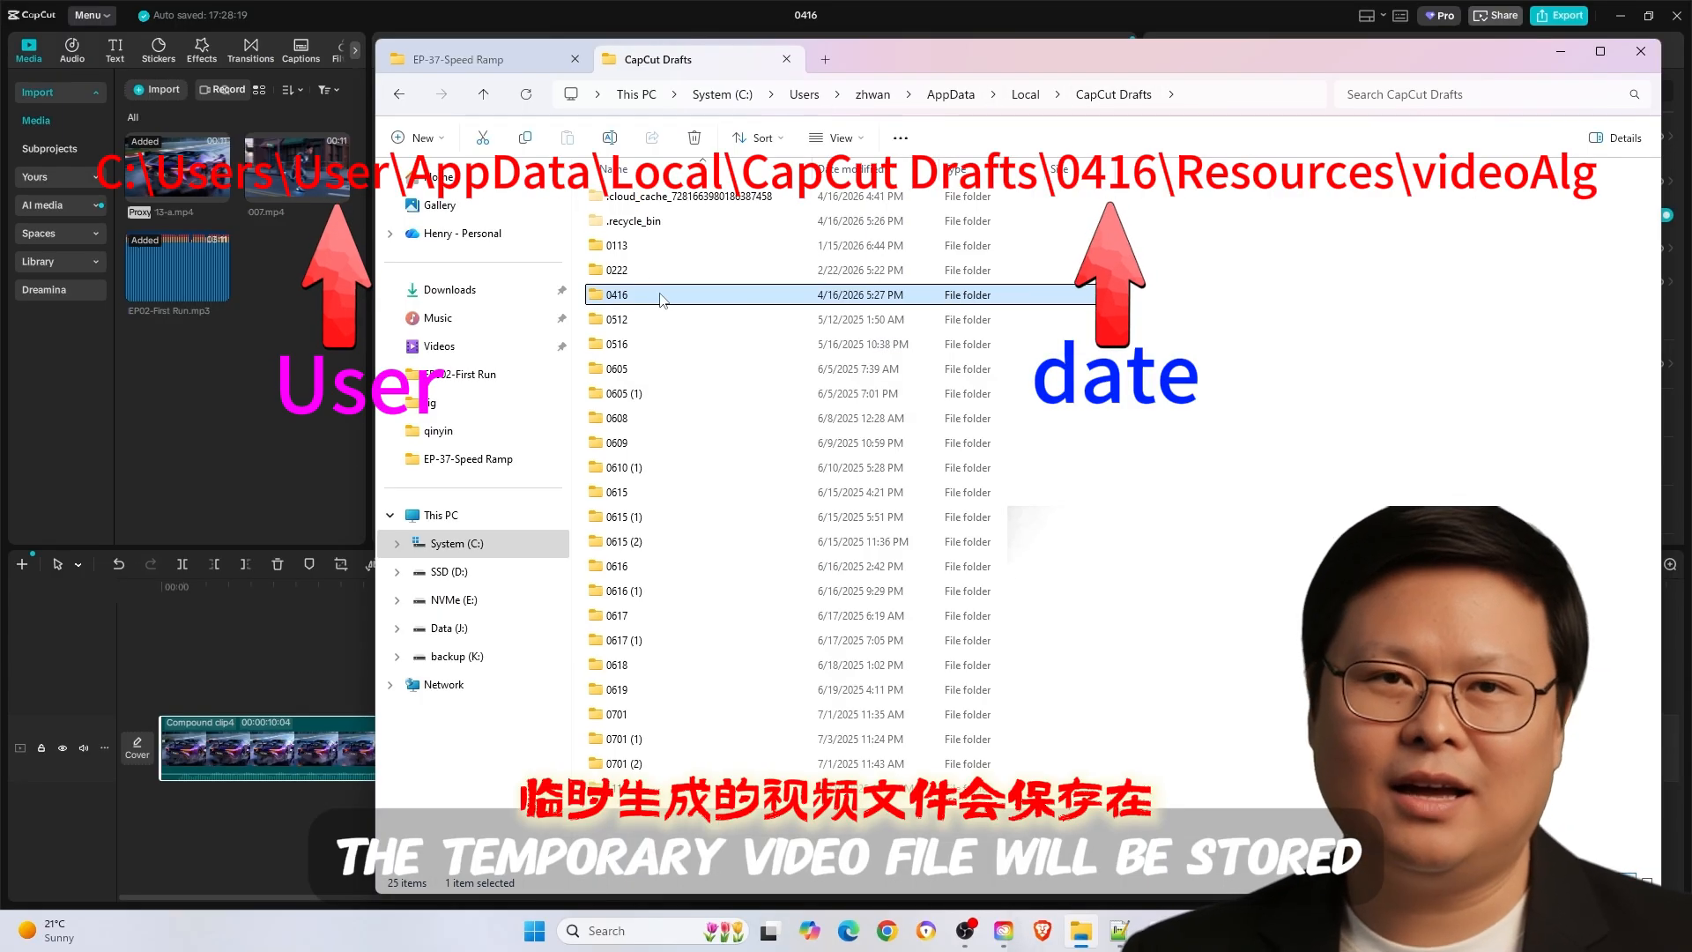
- In File Explorer, browse the 0416 draft folder to Resources\videoAlg, play the temporary MP4 stored there and close the player
{"action": "double_click", "coordinate": [760, 304]}
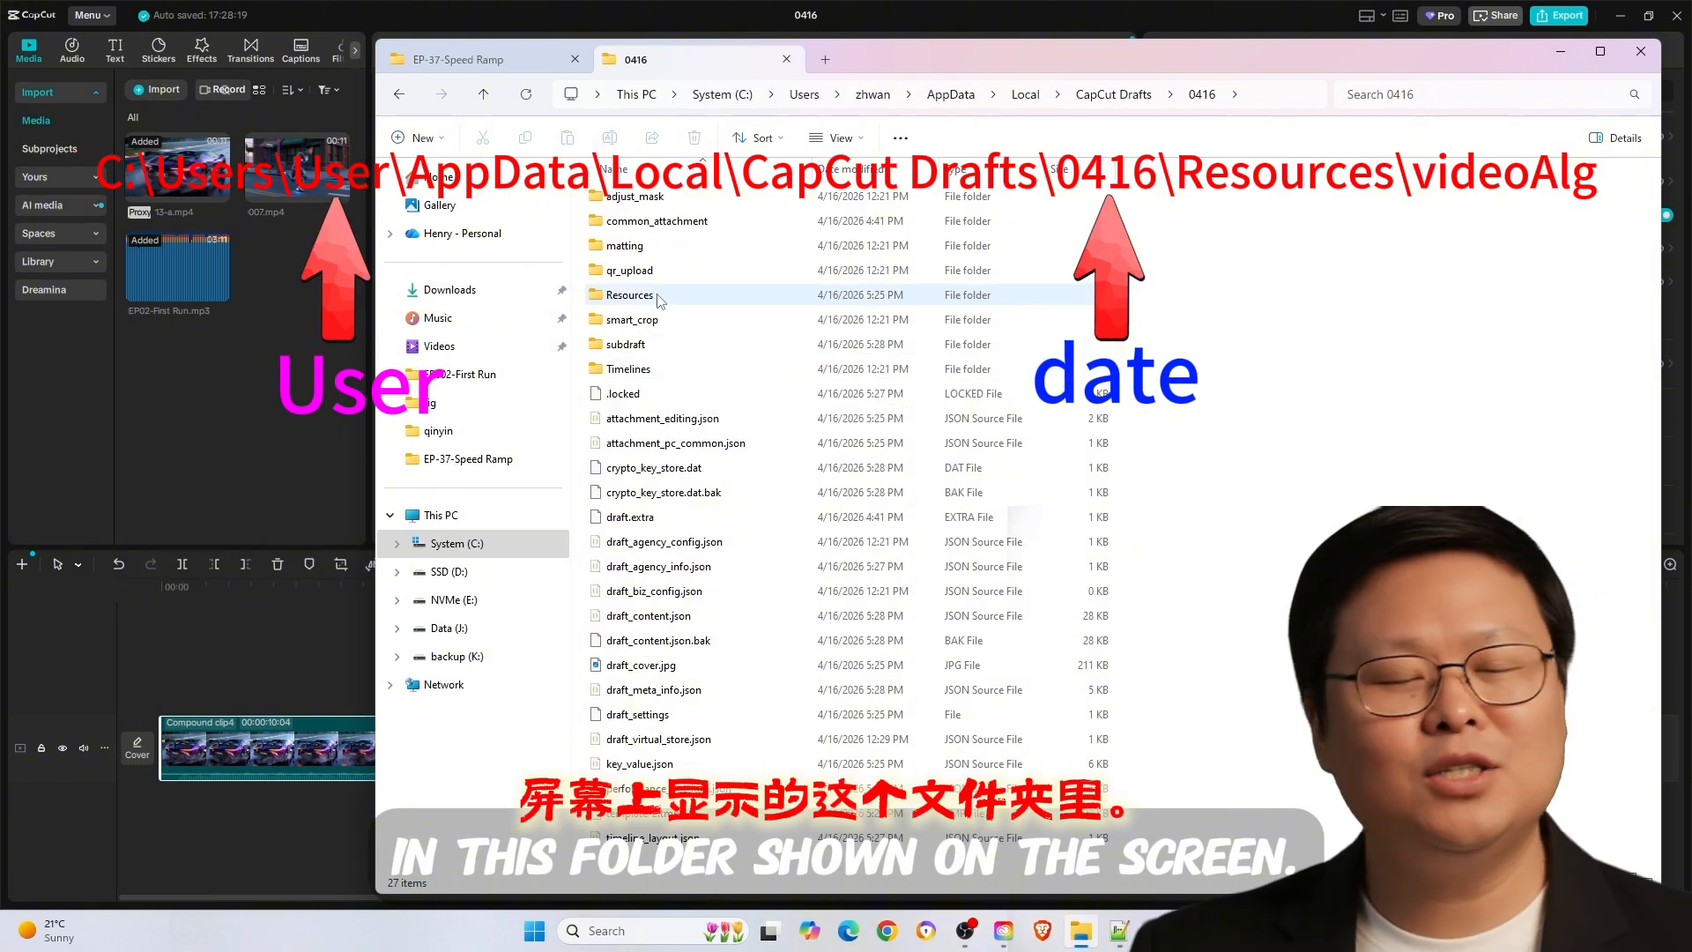
{"action": "double_click", "coordinate": [744, 296]}
{"action": "double_click", "coordinate": [712, 270]}
{"action": "double_click", "coordinate": [712, 196]}
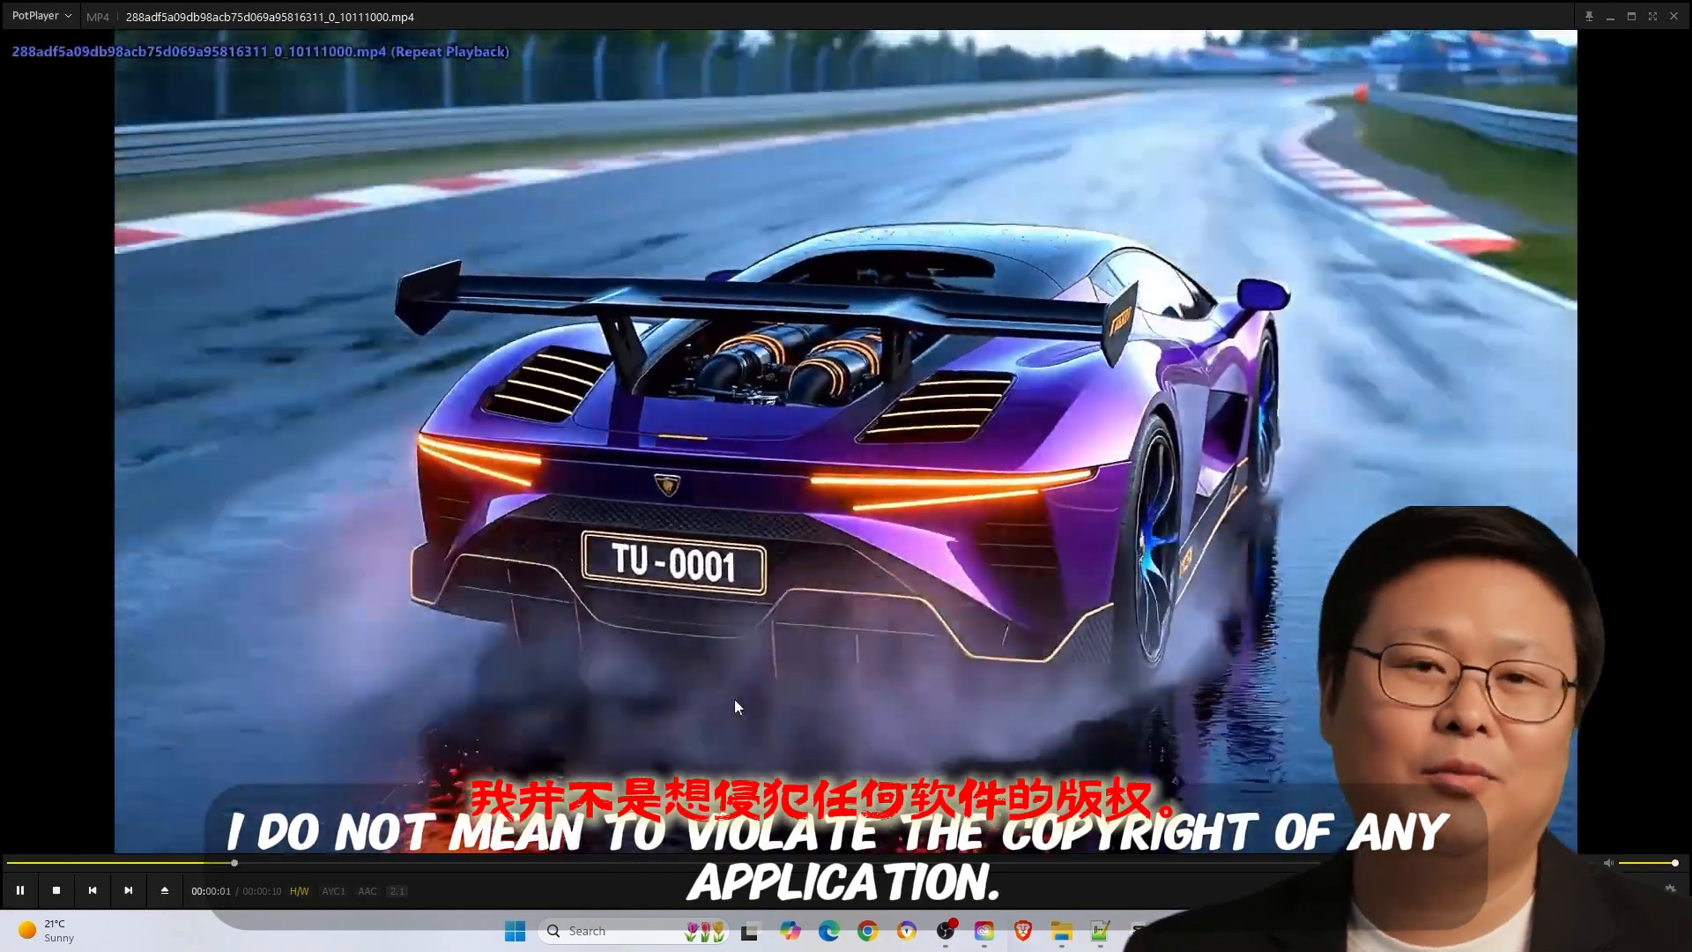
{"action": "key", "text": "alt+F4"}
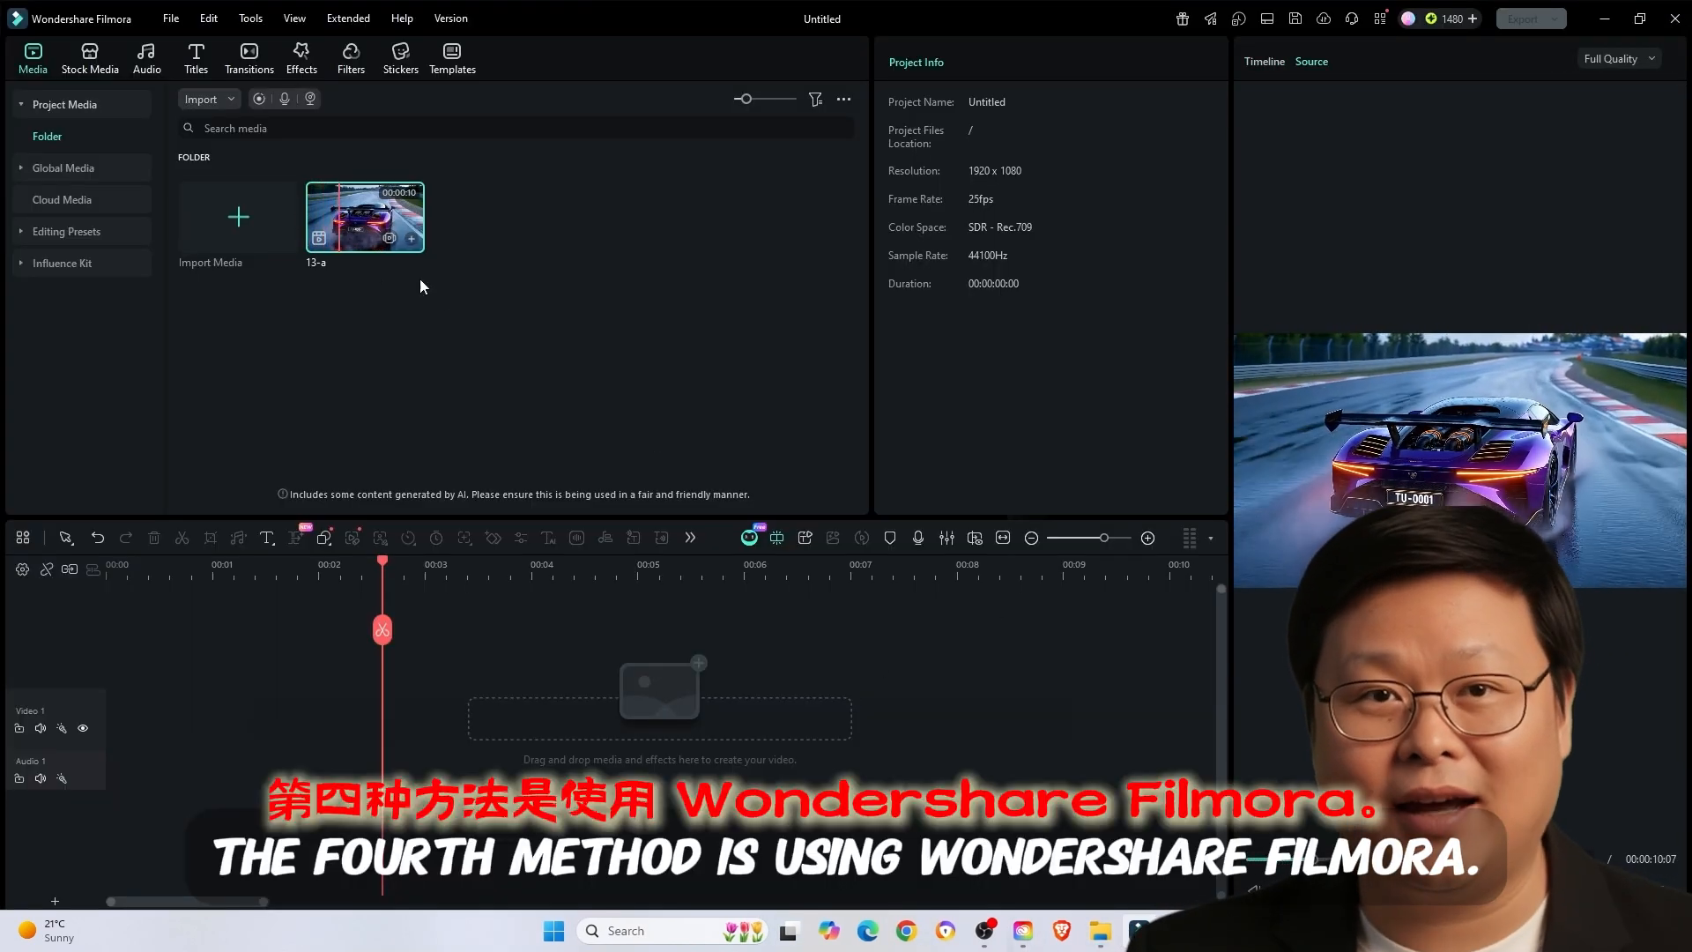
- In Wondershare Filmora, add the 13-a clip to the timeline keeping the 1920x1080 25fps project settings, and open its Speed Ramping options
{"action": "left_click", "coordinate": [413, 239]}
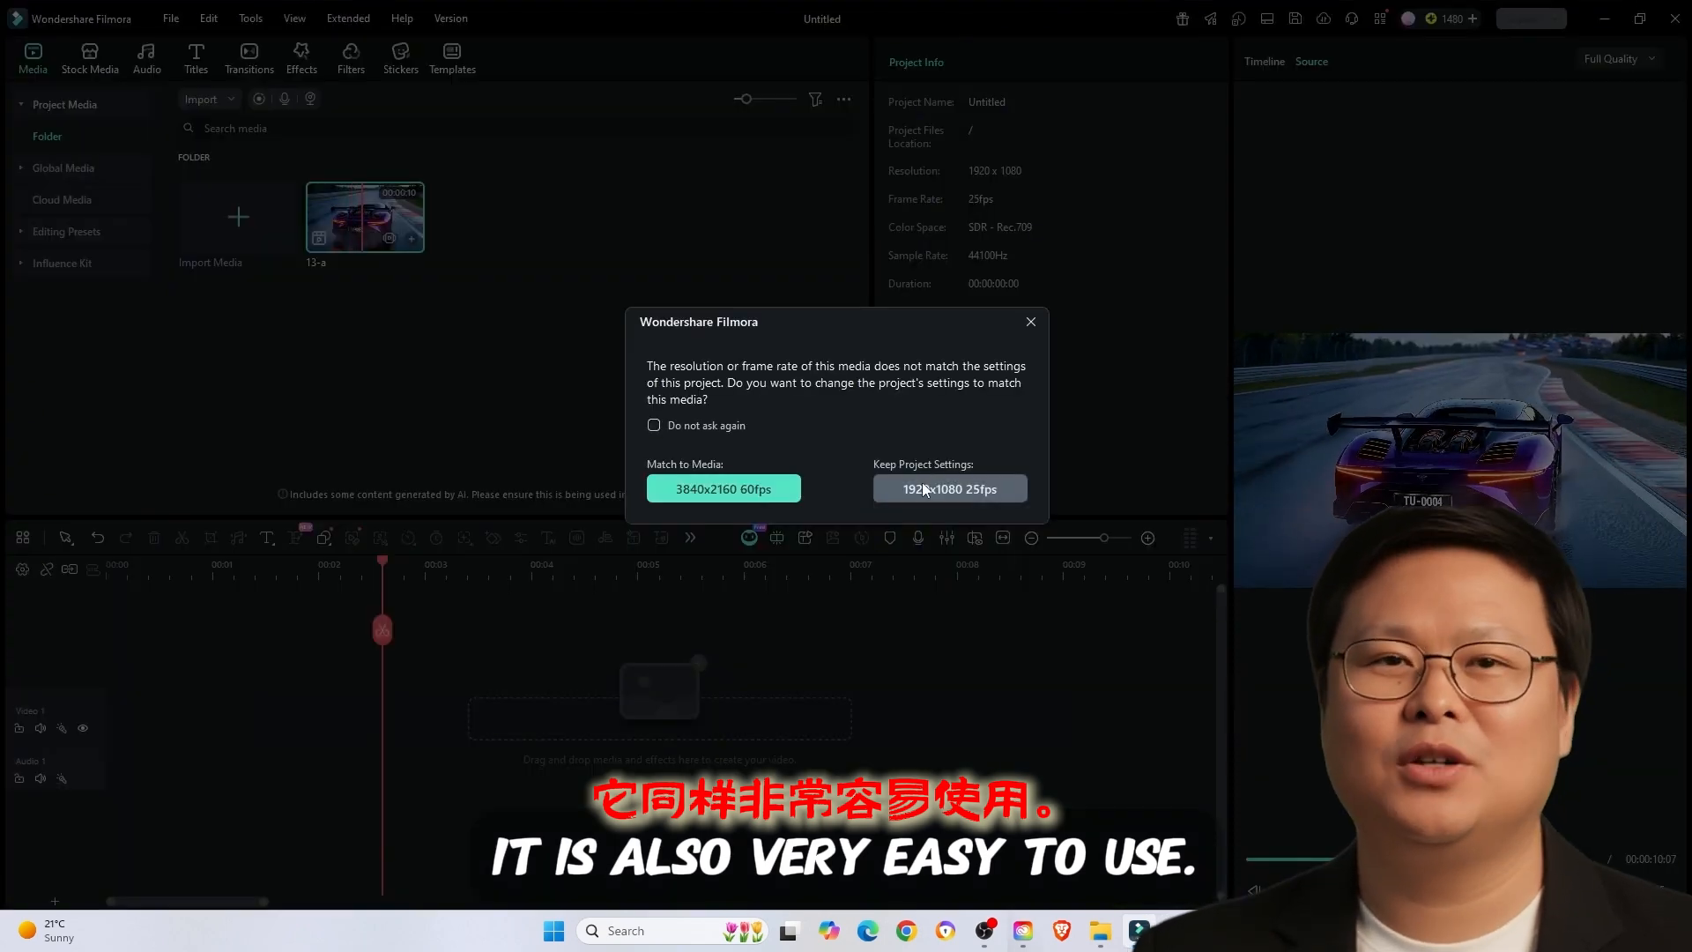
{"action": "left_click", "coordinate": [956, 490]}
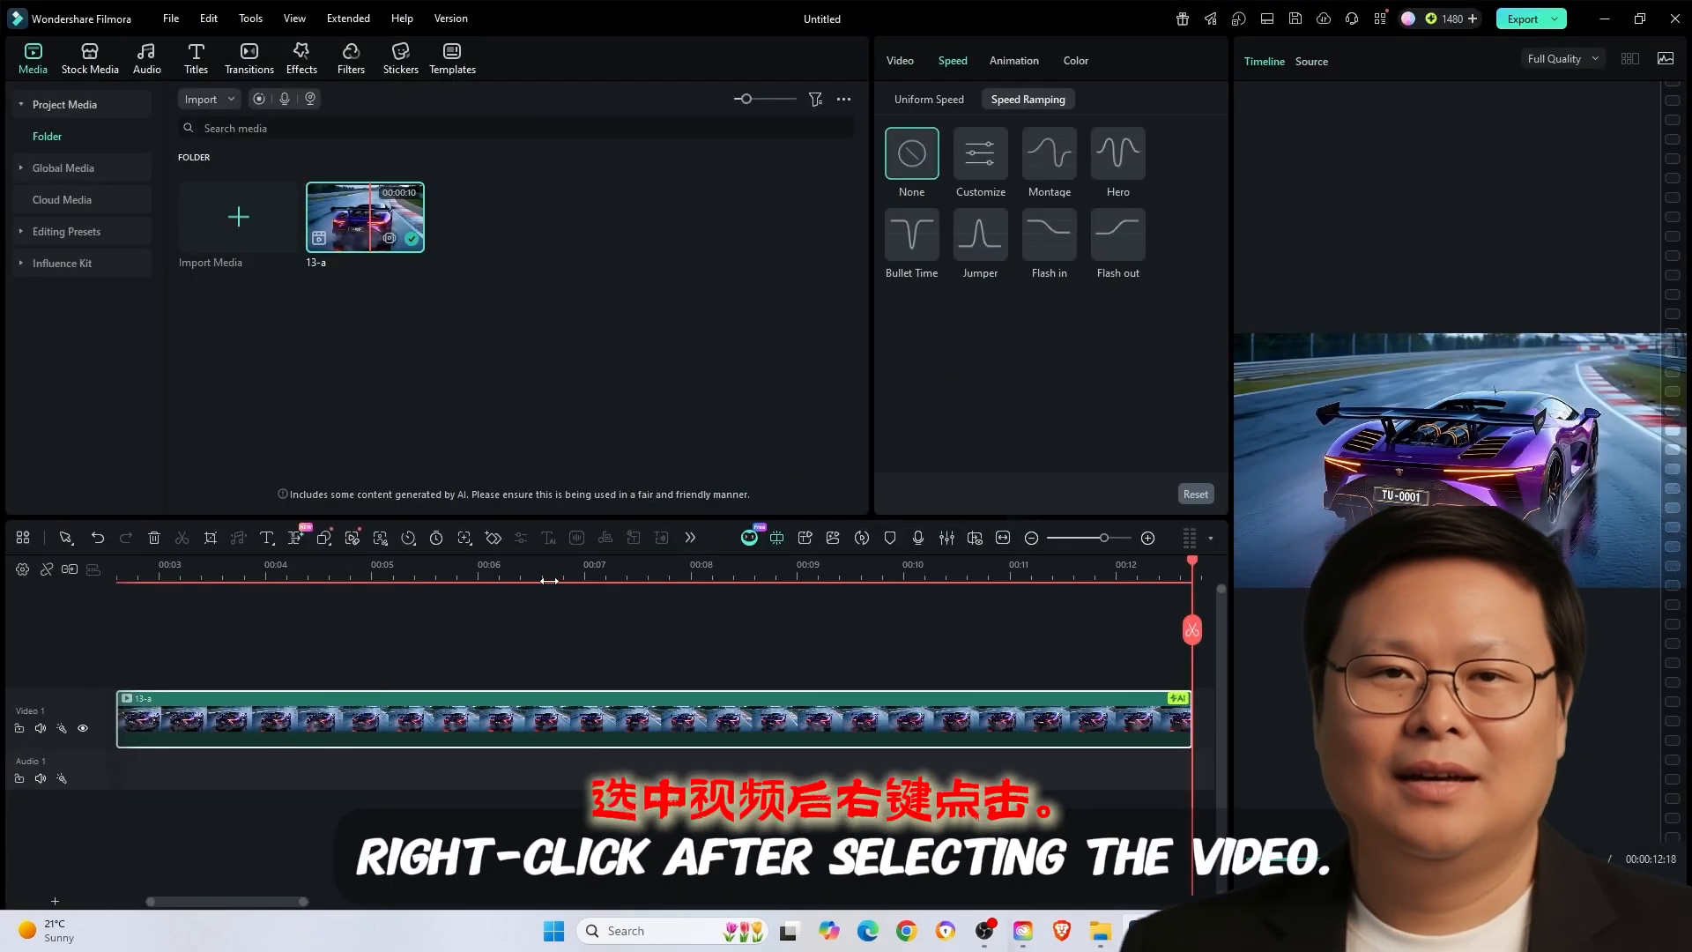
{"action": "left_click", "coordinate": [558, 707]}
{"action": "right_click", "coordinate": [578, 723]}
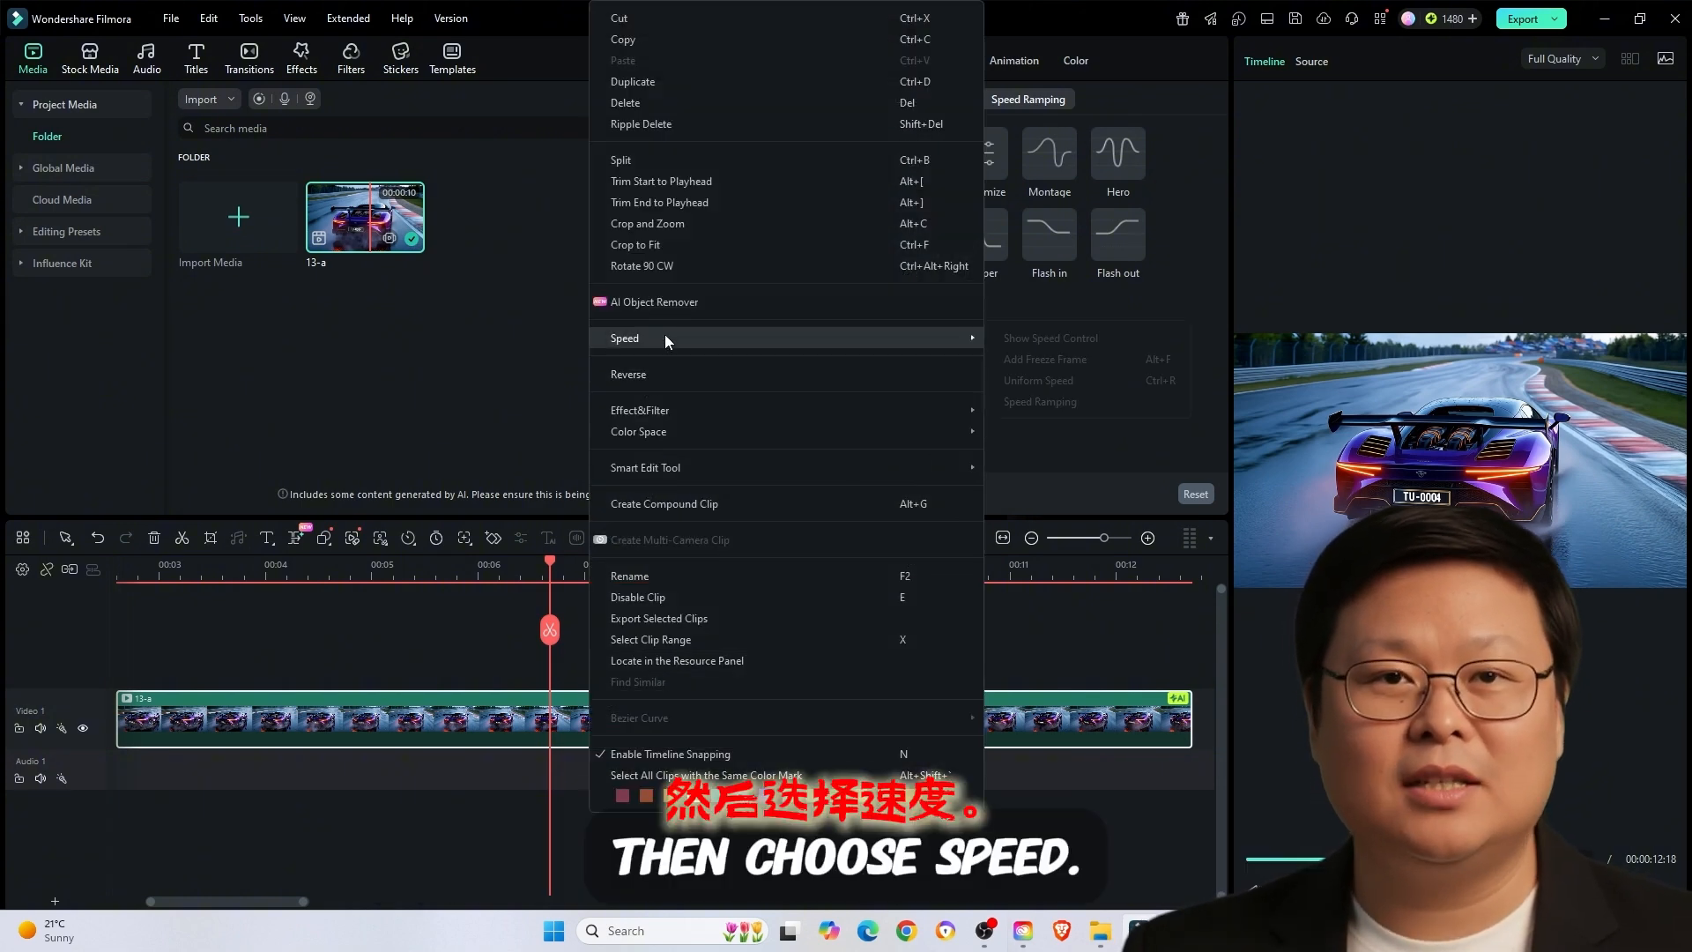
{"action": "mouse_move", "coordinate": [731, 331]}
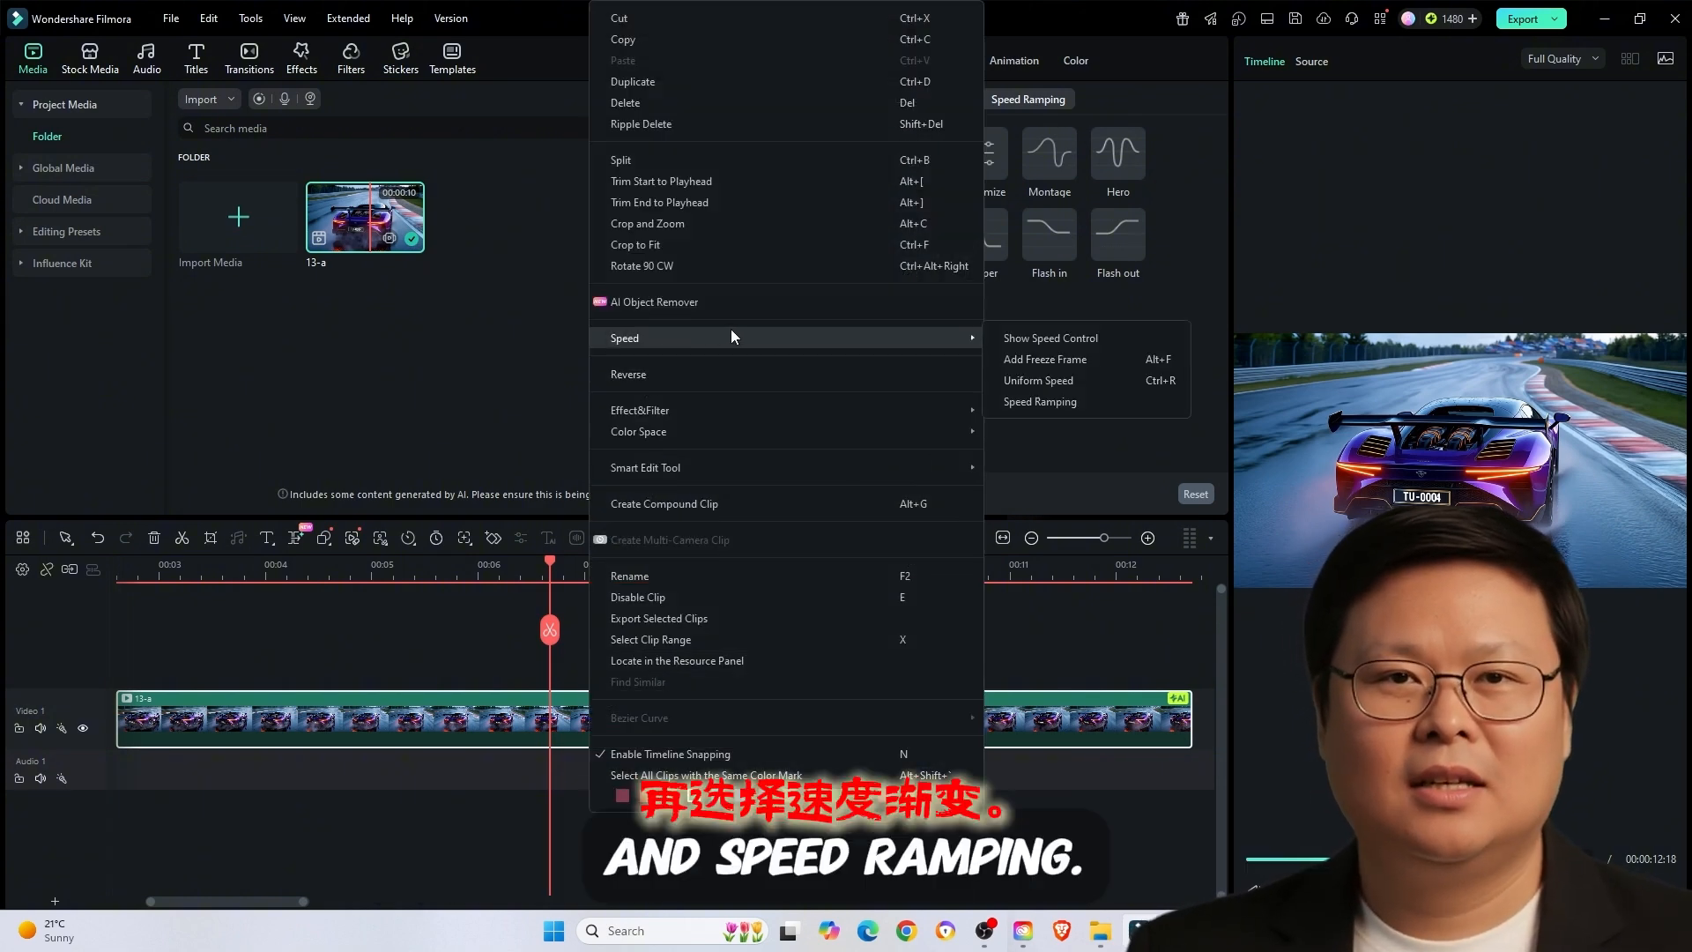
{"action": "left_click", "coordinate": [1017, 401]}
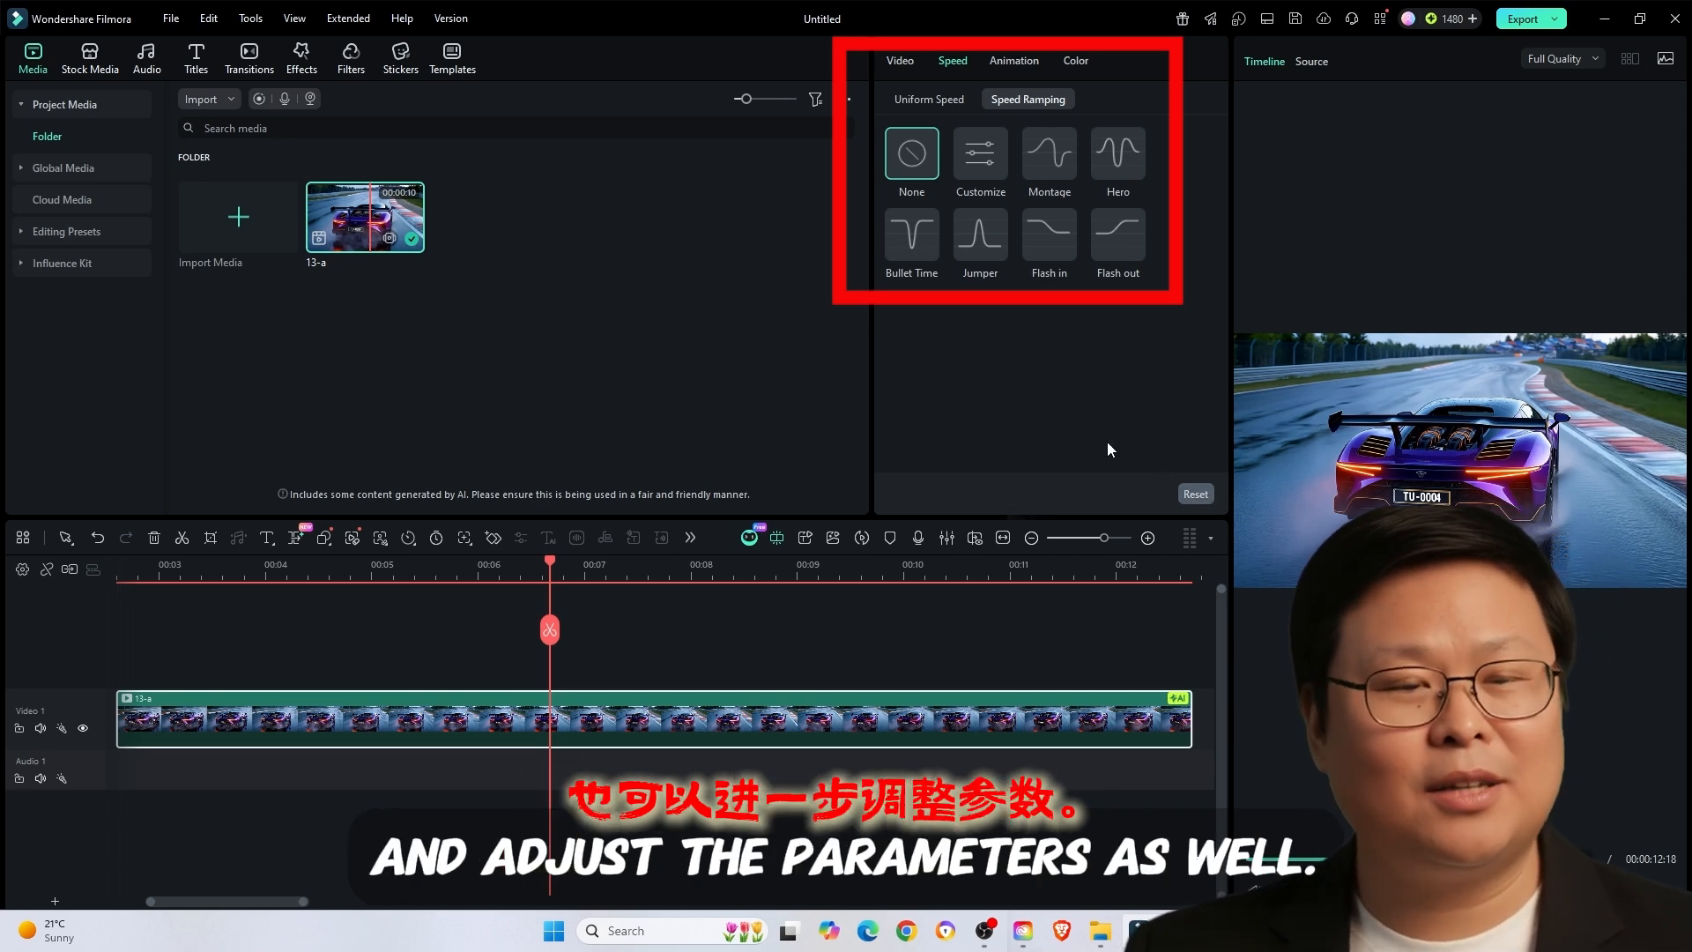
- Try the Montage and Hero speed ramping presets on the 13-a clip and preview the result
{"action": "left_click", "coordinate": [1048, 151]}
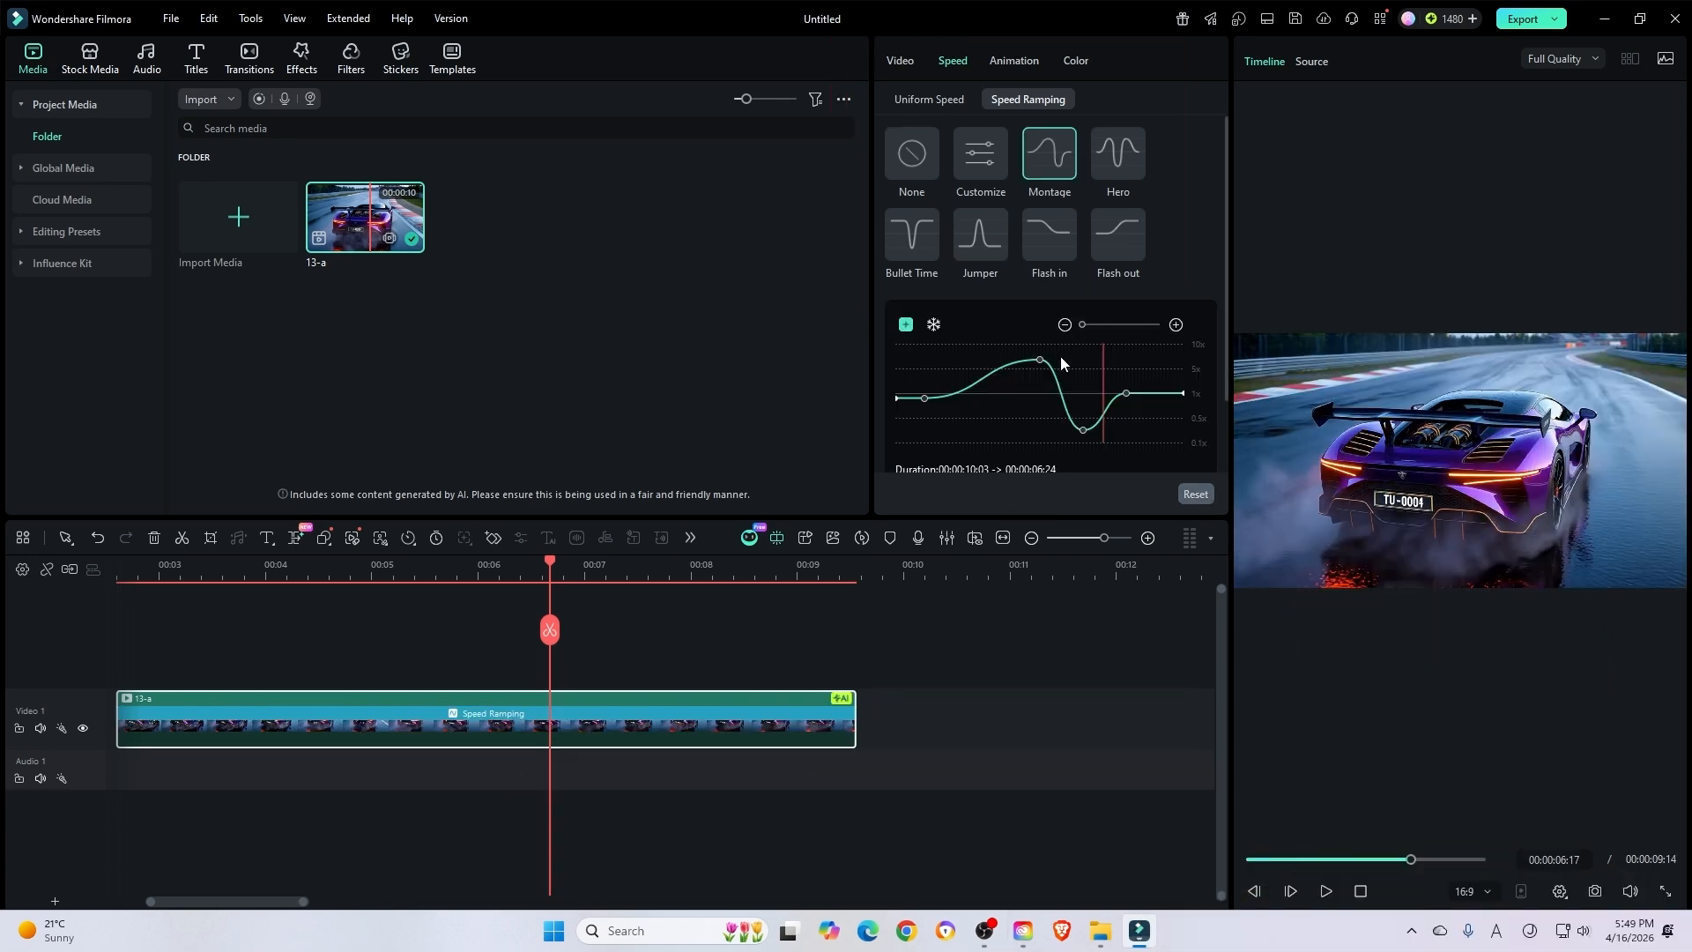
{"action": "left_click", "coordinate": [1115, 163]}
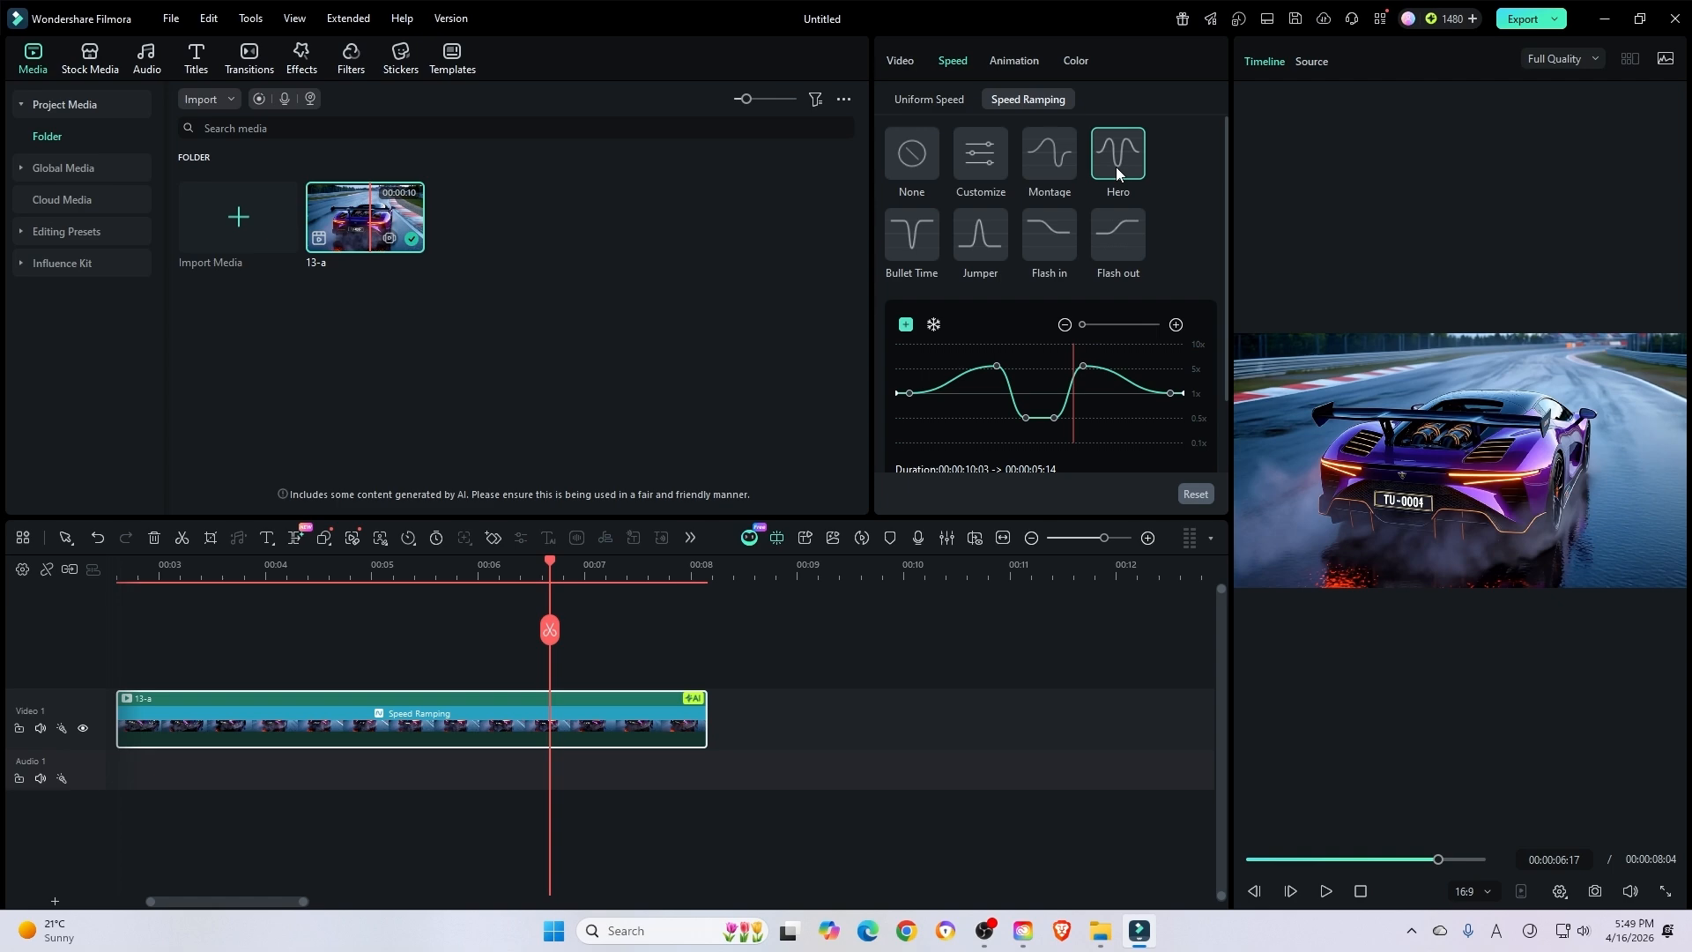
{"action": "left_click", "coordinate": [205, 572]}
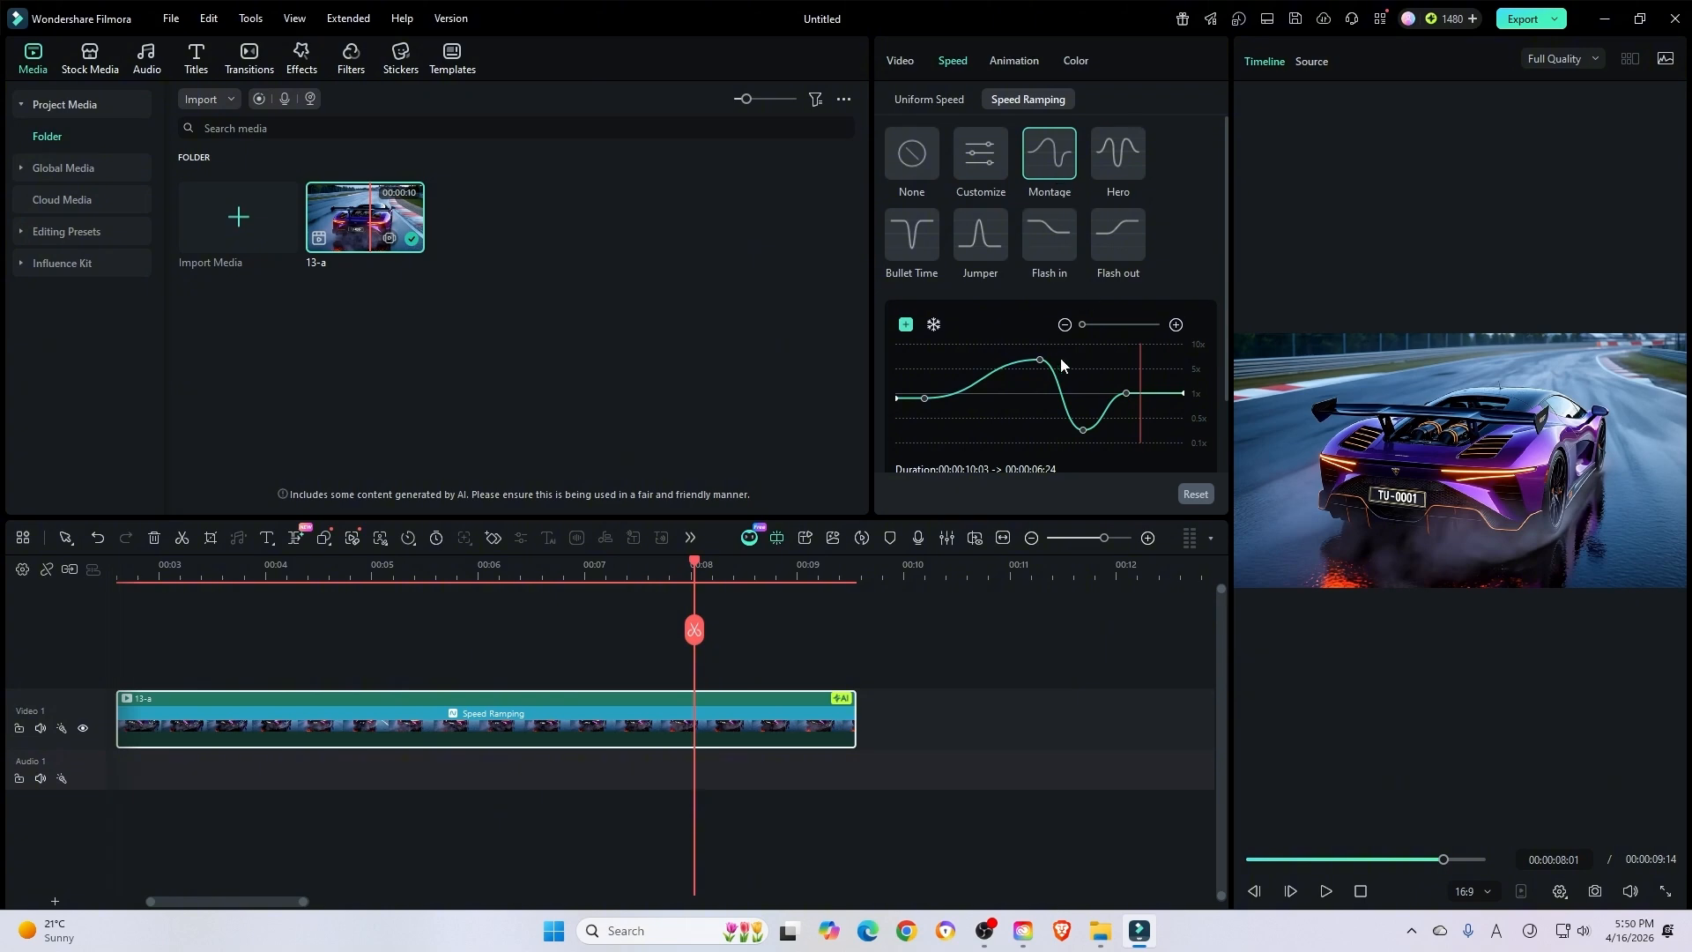
- Reshape the clip's Montage speed curve by moving its peak and low point earlier and slightly raising the point after them
{"action": "left_click_drag", "start_coordinate": [1040, 360], "coordinate": [994, 355]}
{"action": "left_click_drag", "start_coordinate": [1082, 429], "coordinate": [1043, 426]}
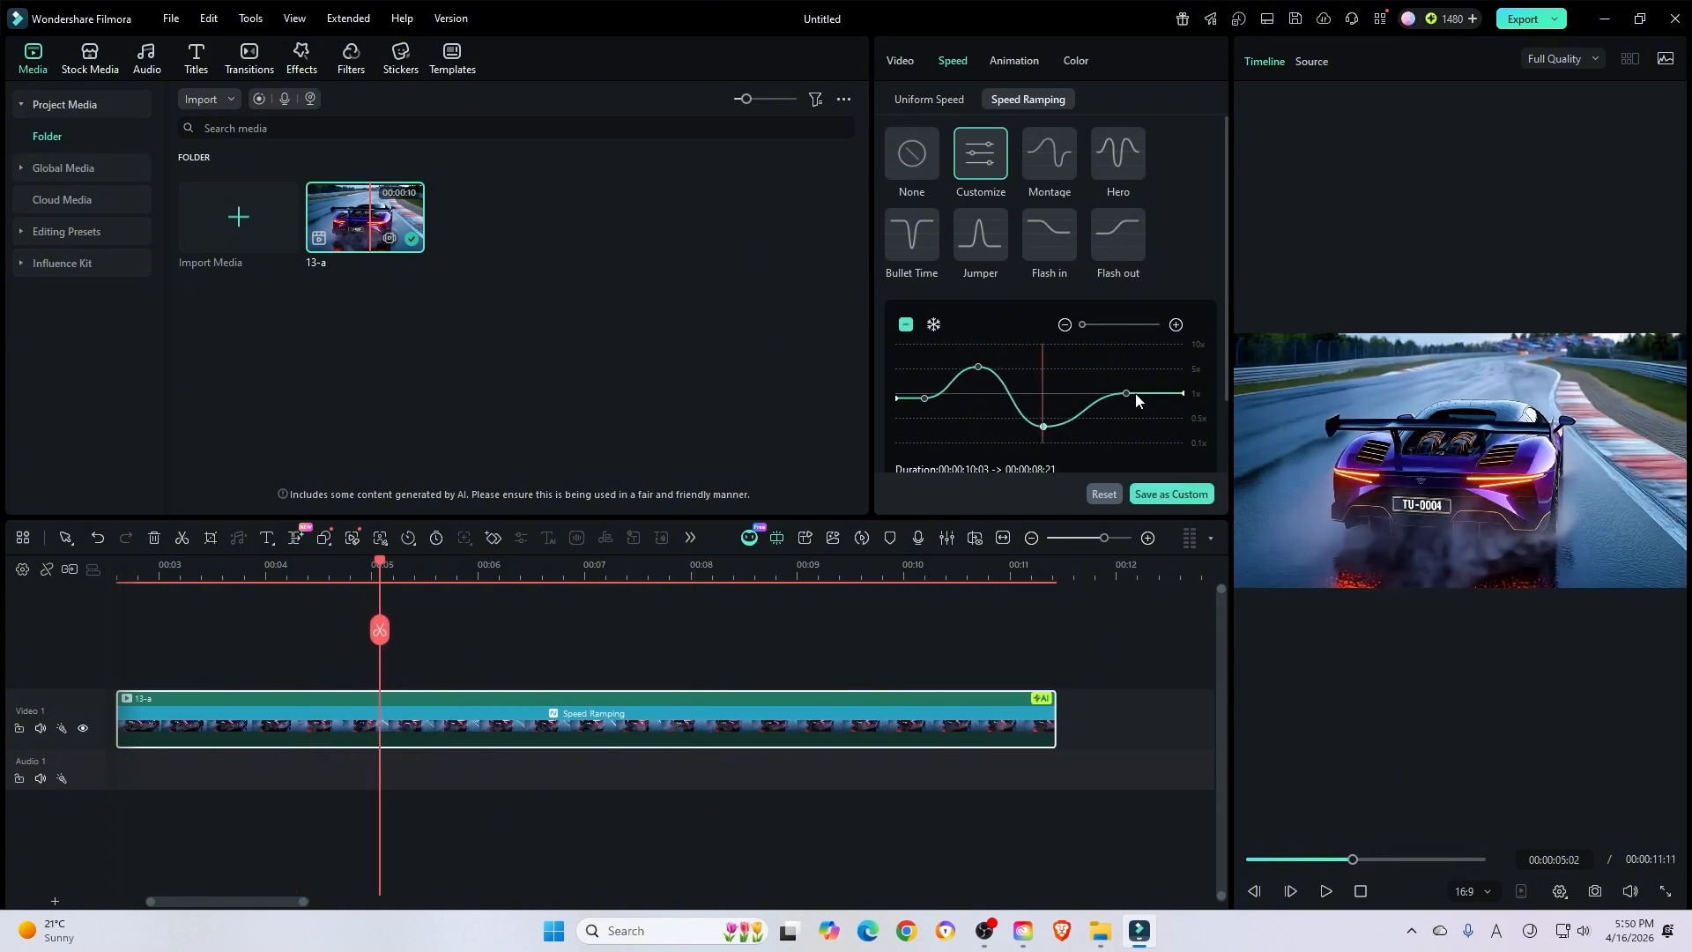
{"action": "left_click_drag", "start_coordinate": [1126, 393], "coordinate": [1182, 396]}
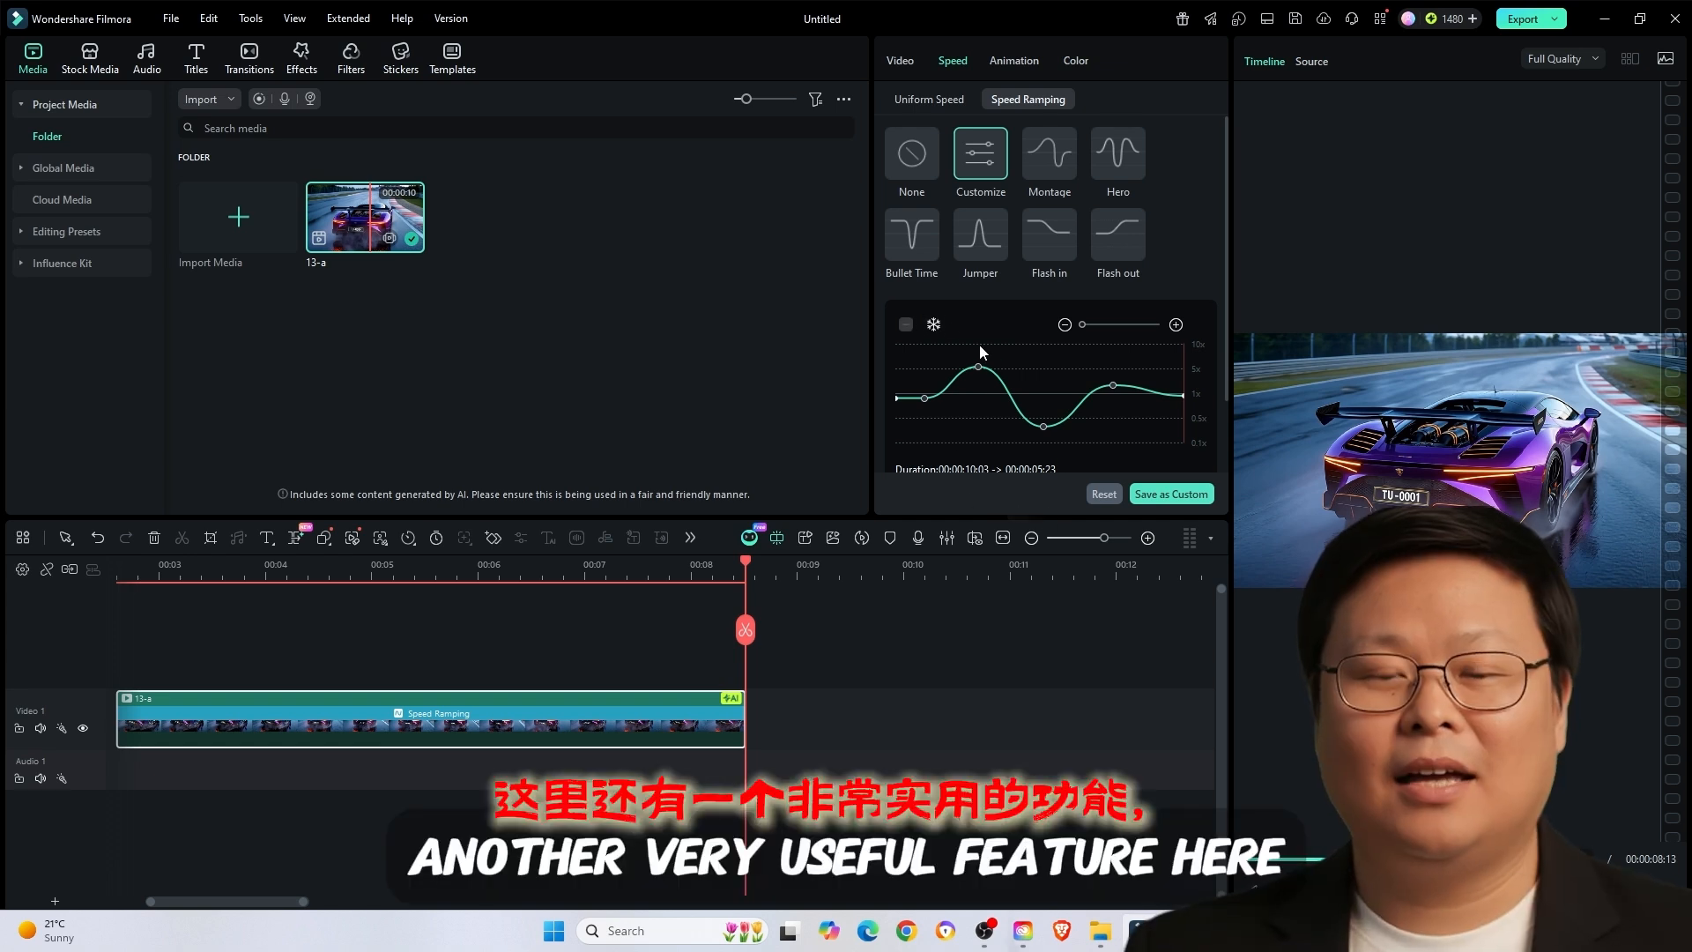
- Insert a freeze frame of about 2 seconds just after the first peak of the speed curve and preview it
{"action": "left_click", "coordinate": [997, 374]}
{"action": "left_click", "coordinate": [934, 326]}
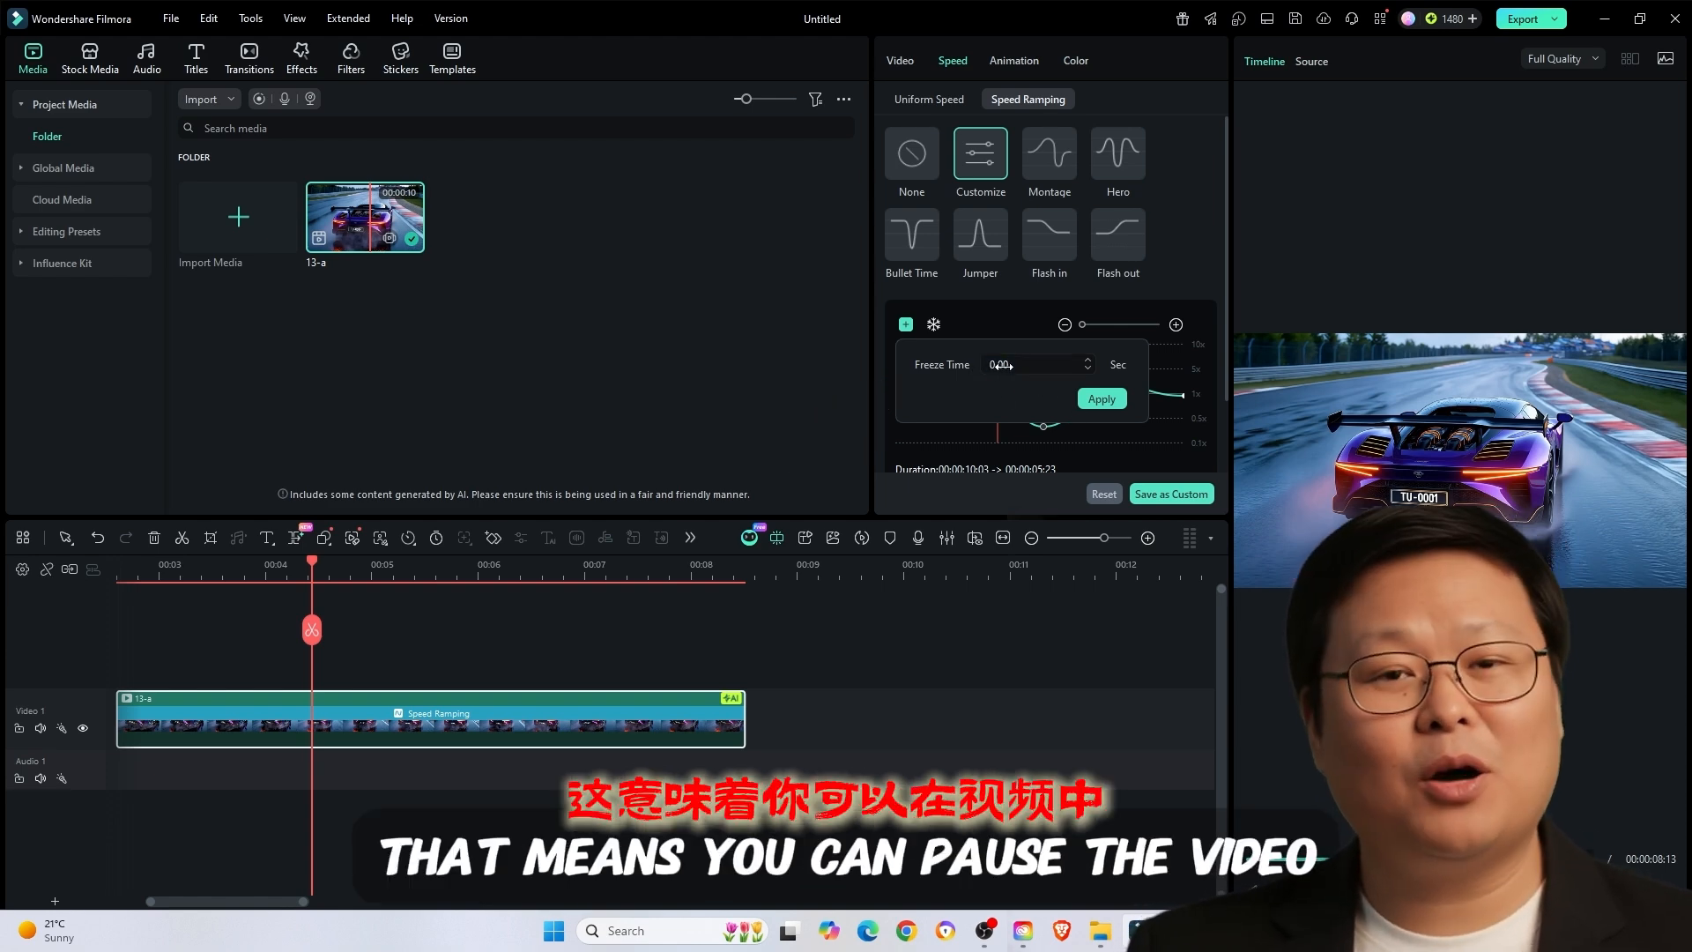
{"action": "left_click_drag", "start_coordinate": [1040, 364], "coordinate": [1007, 365]}
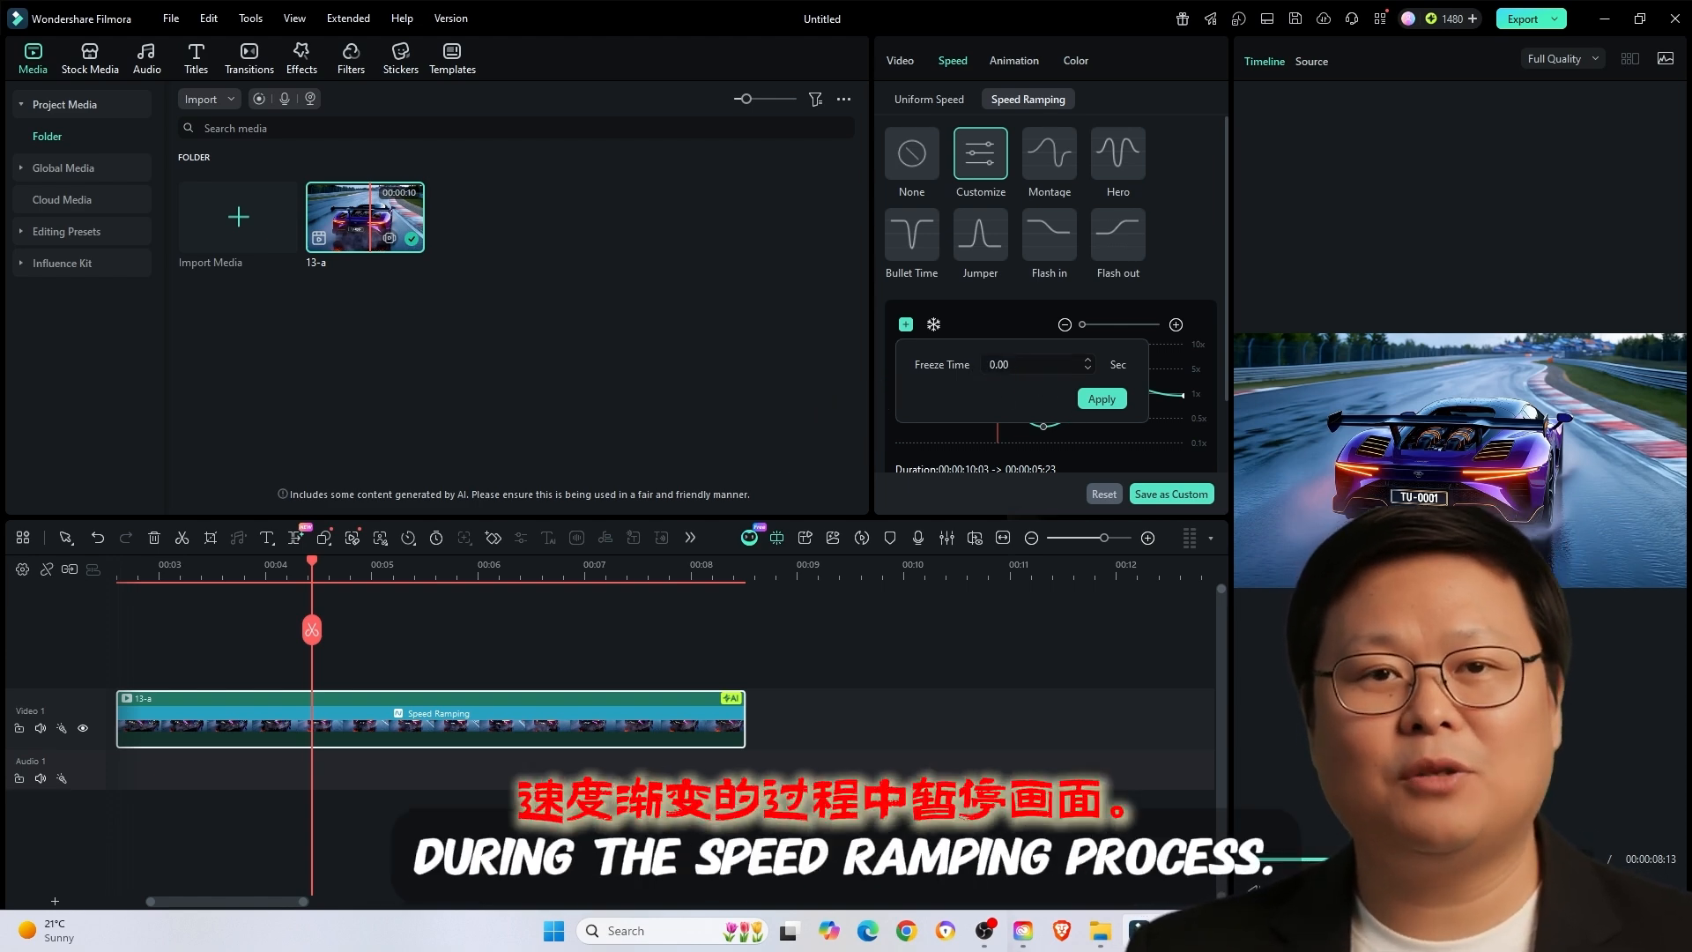
{"action": "left_click", "coordinate": [1102, 398]}
{"action": "left_click", "coordinate": [293, 657]}
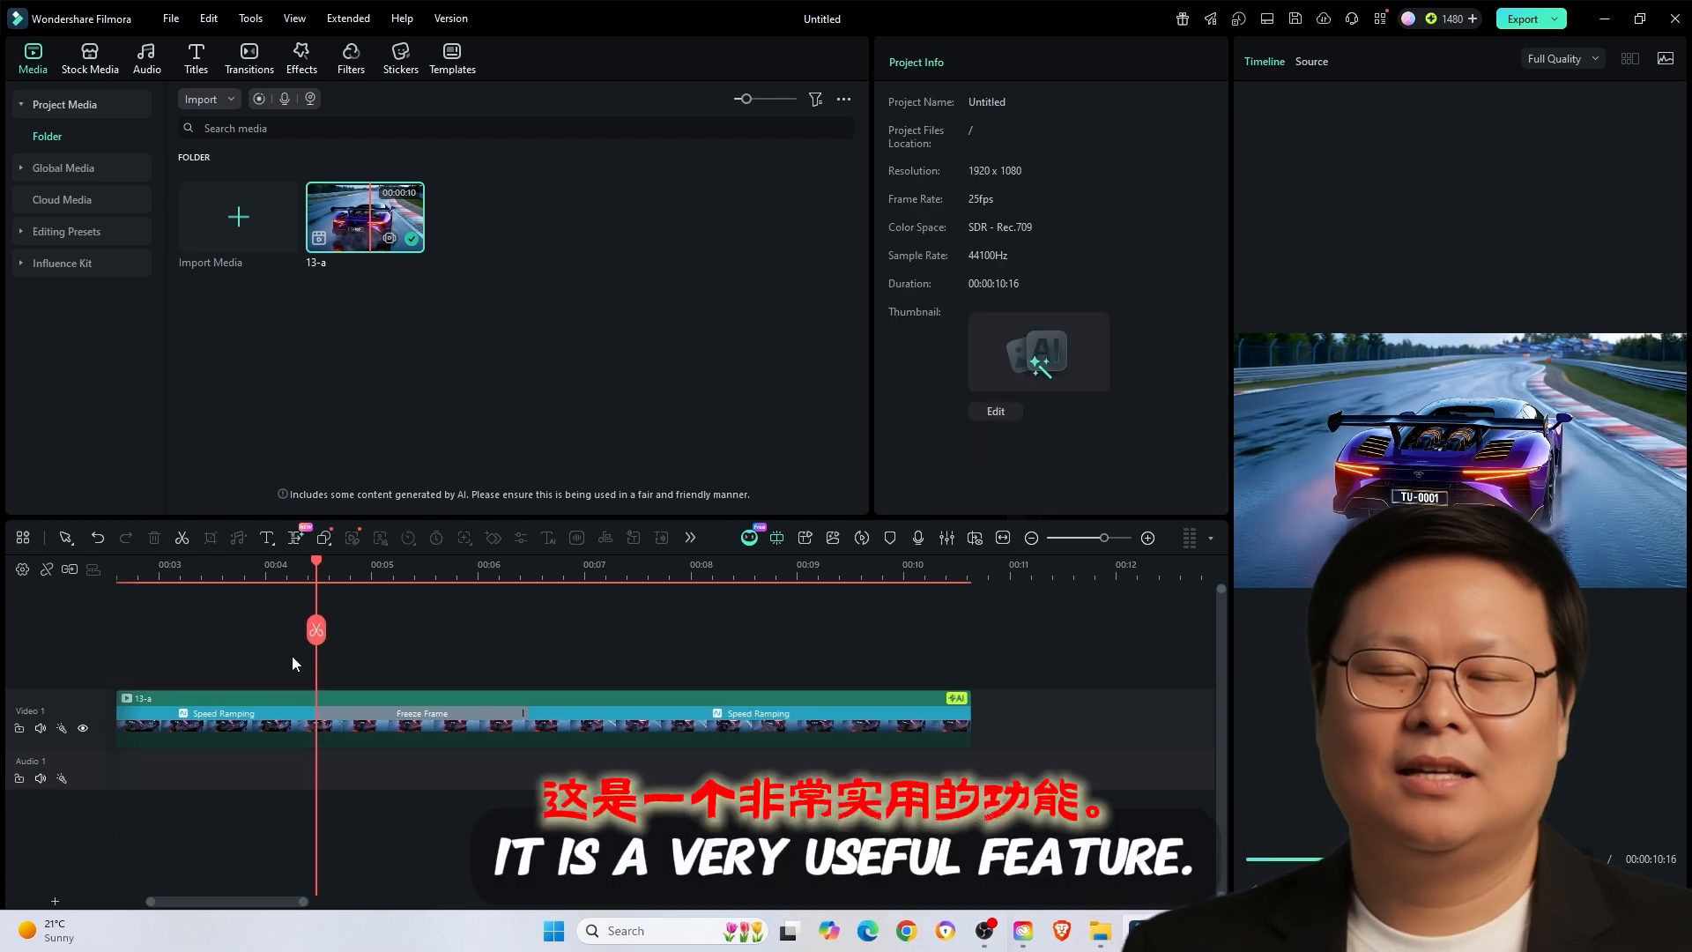
{"action": "key", "text": "space"}
{"action": "key", "text": "space"}
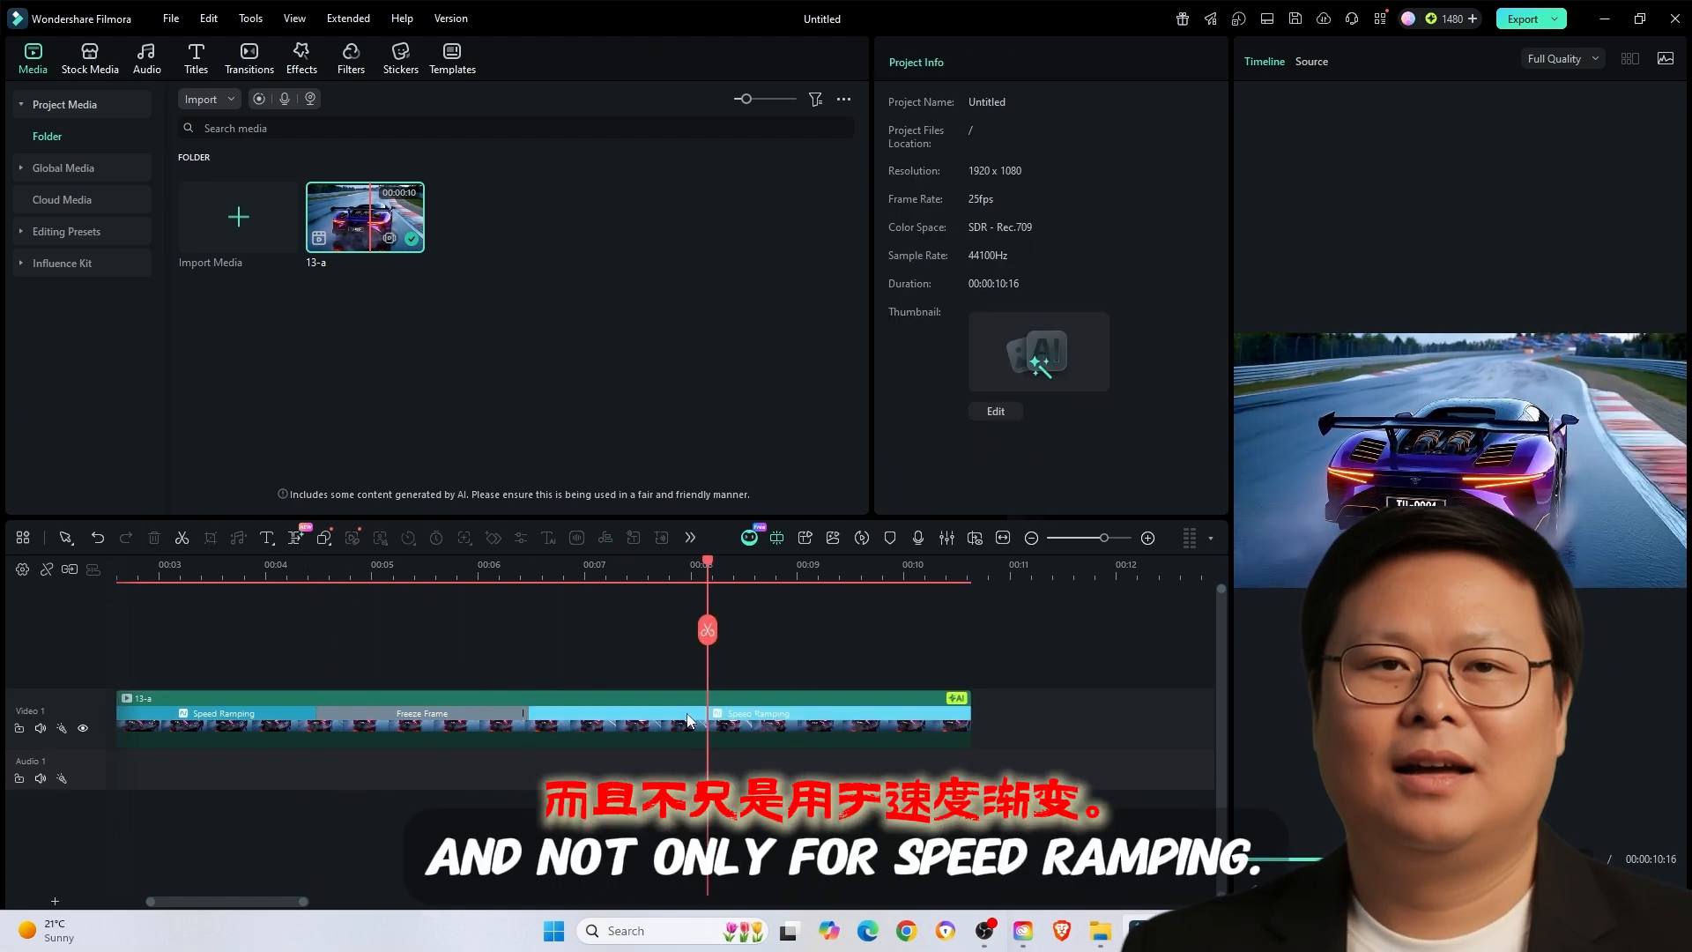
- Shorten the freeze frame on the 13-a clip to about 0.7 seconds by moving its end earlier
{"action": "left_click", "coordinate": [761, 721]}
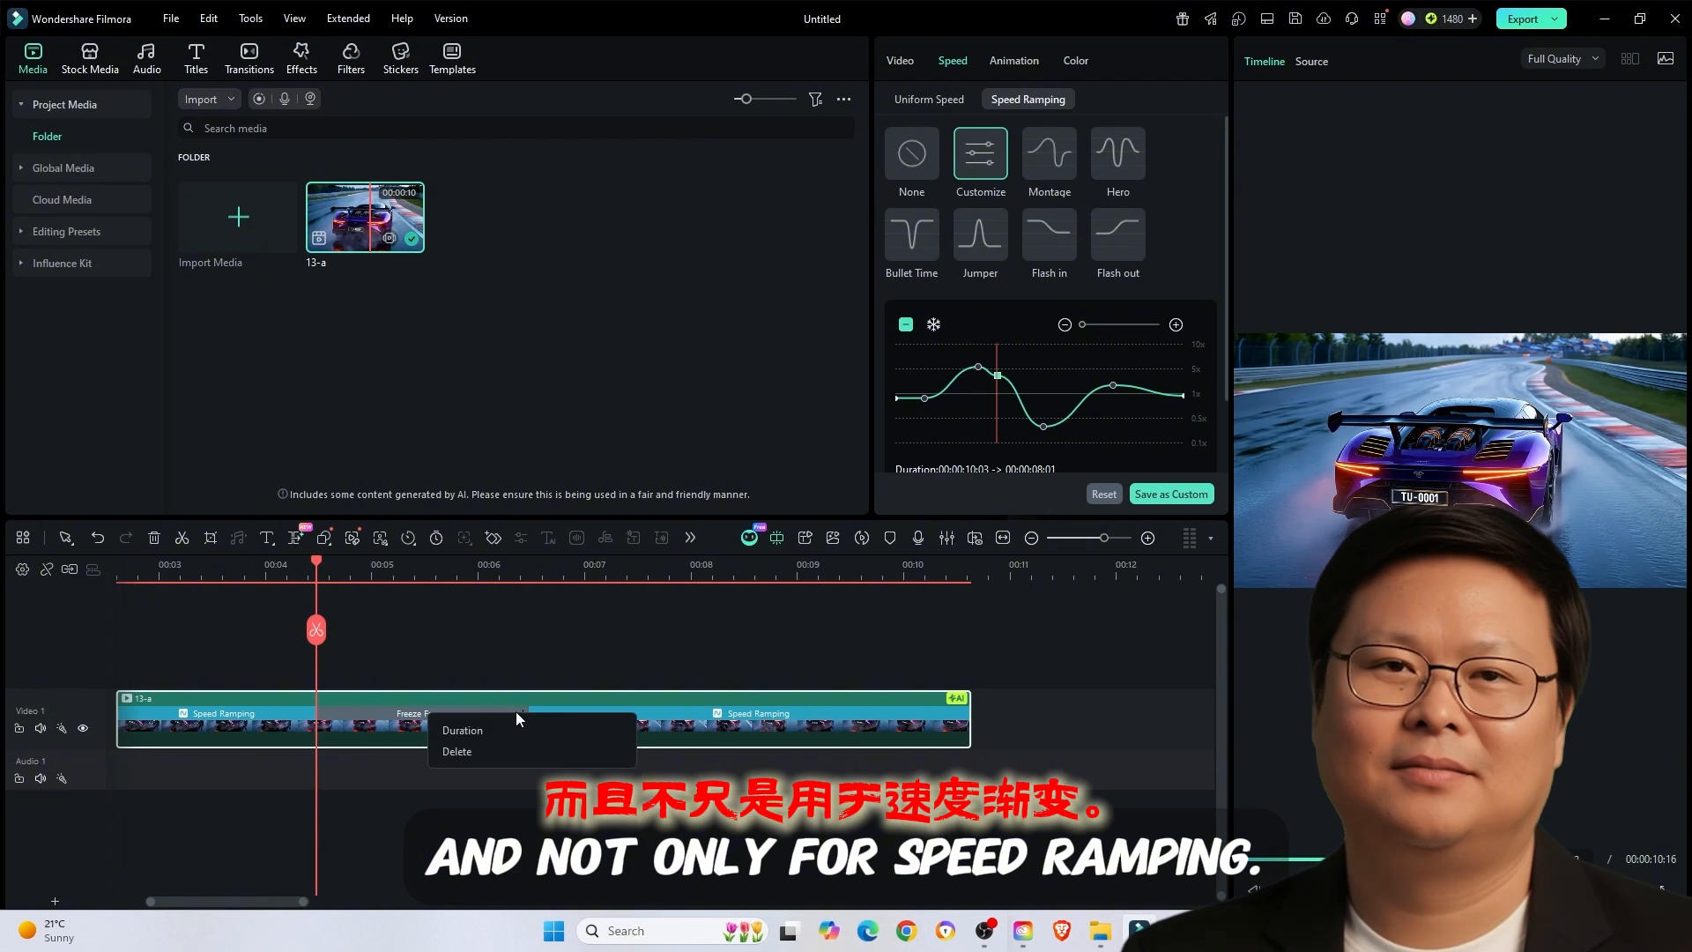
{"action": "left_click", "coordinate": [516, 642]}
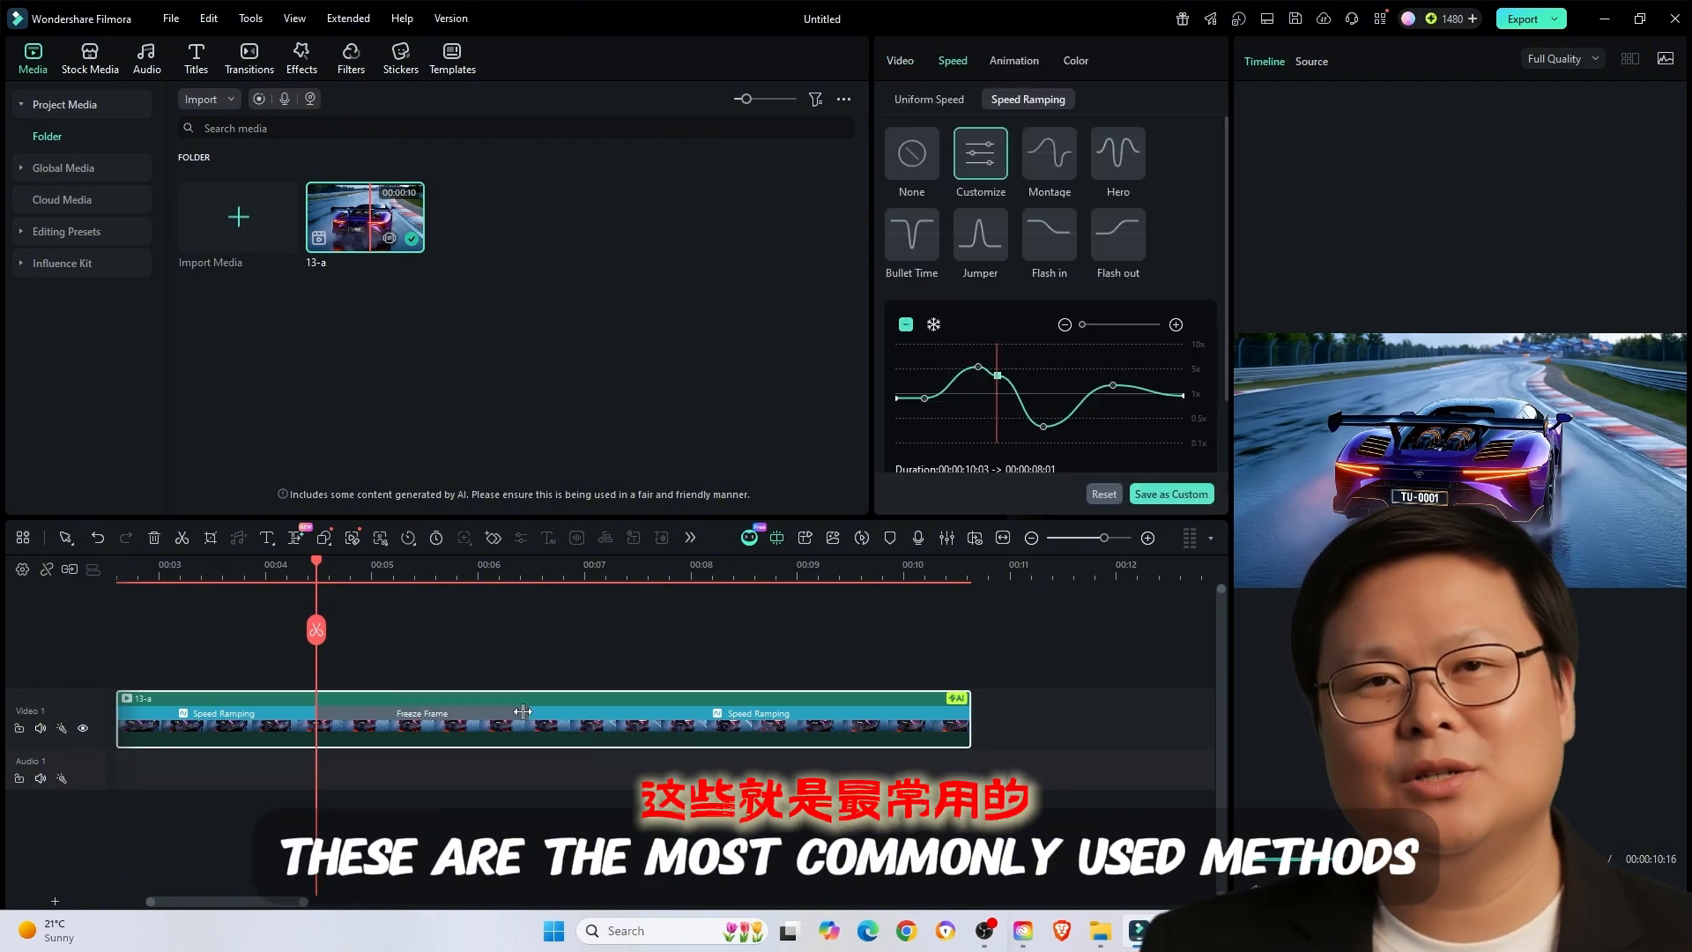
{"action": "left_click", "coordinate": [278, 615]}
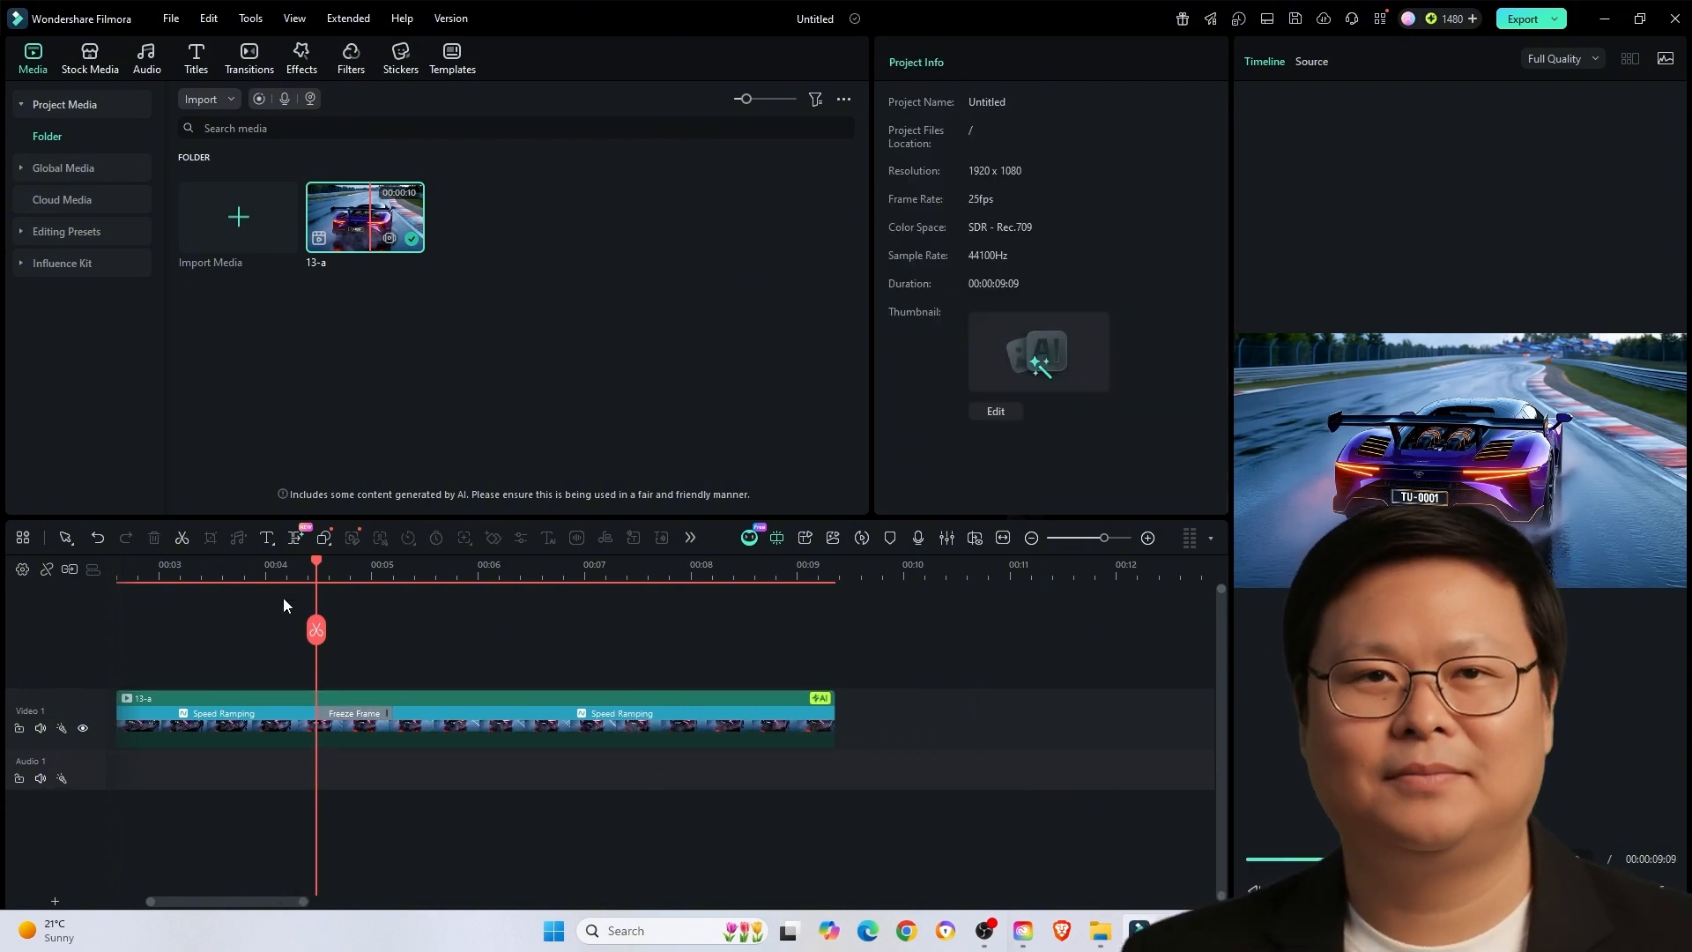